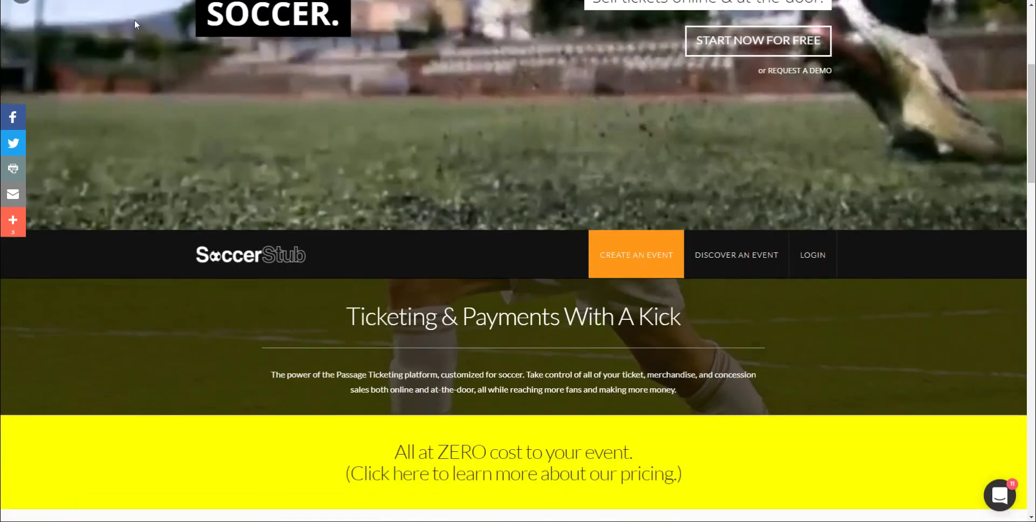
Scroll down through the SoccerStub marketing page and back up to the events listing
scroll(340, 204, down, 3)
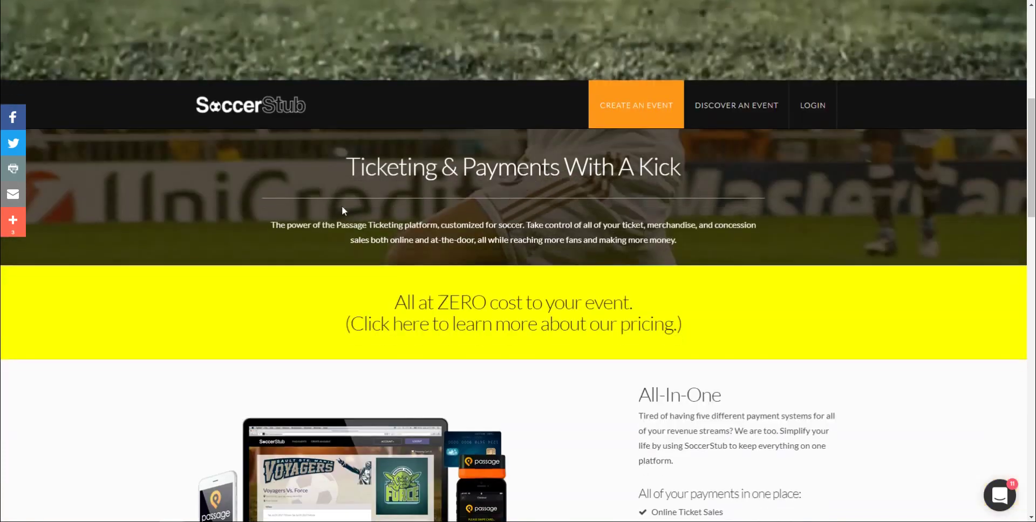
scroll(421, 254, down, 4)
scroll(678, 406, down, 8)
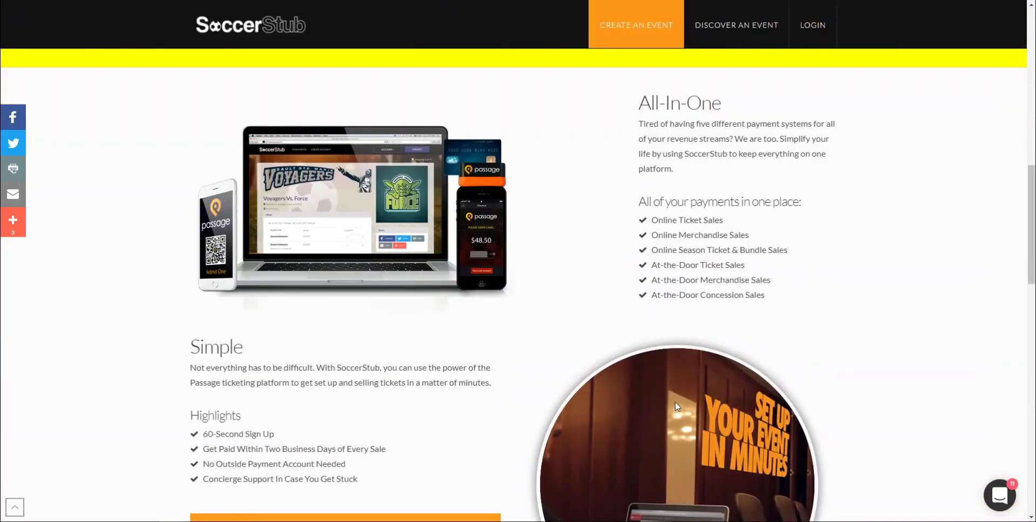
scroll(676, 405, down, 10)
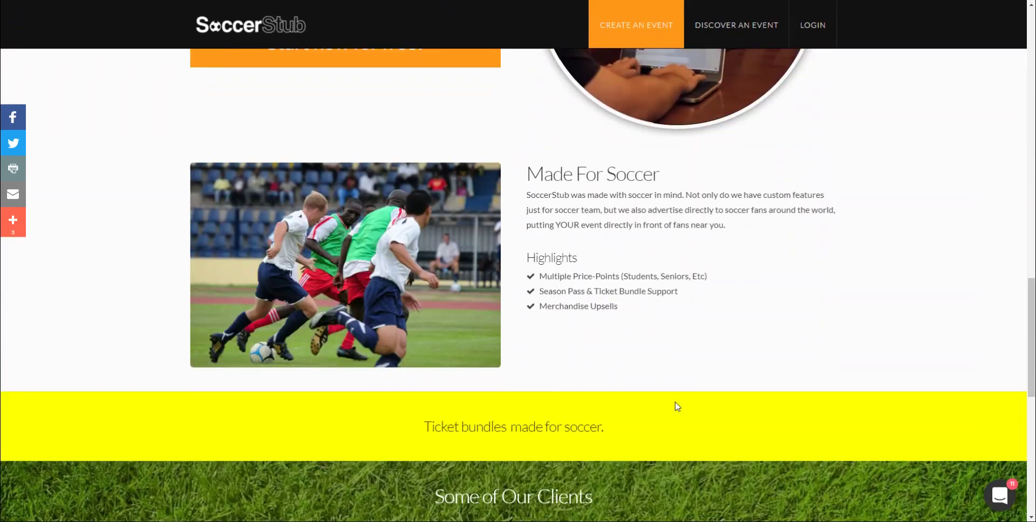
scroll(664, 396, down, 2)
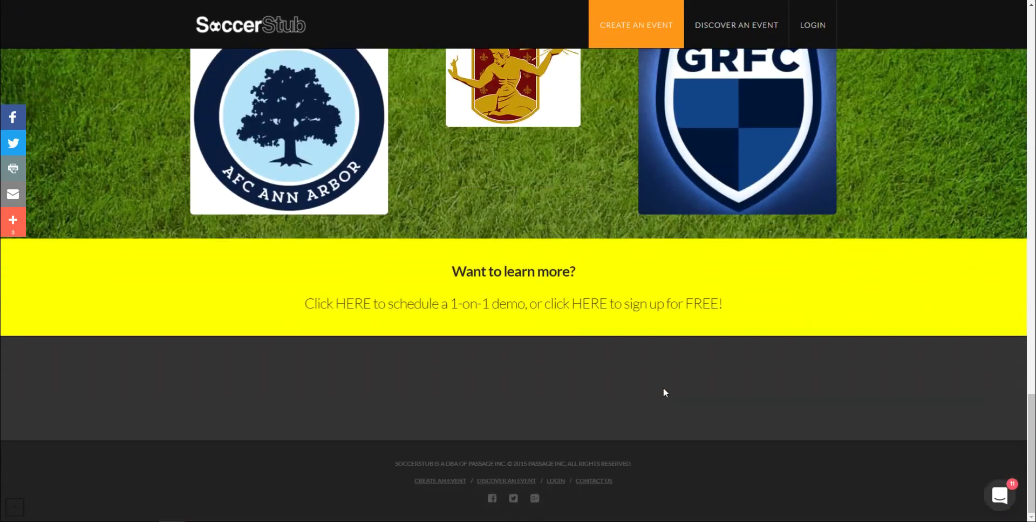
scroll(674, 381, up, 20)
scroll(674, 377, up, 10)
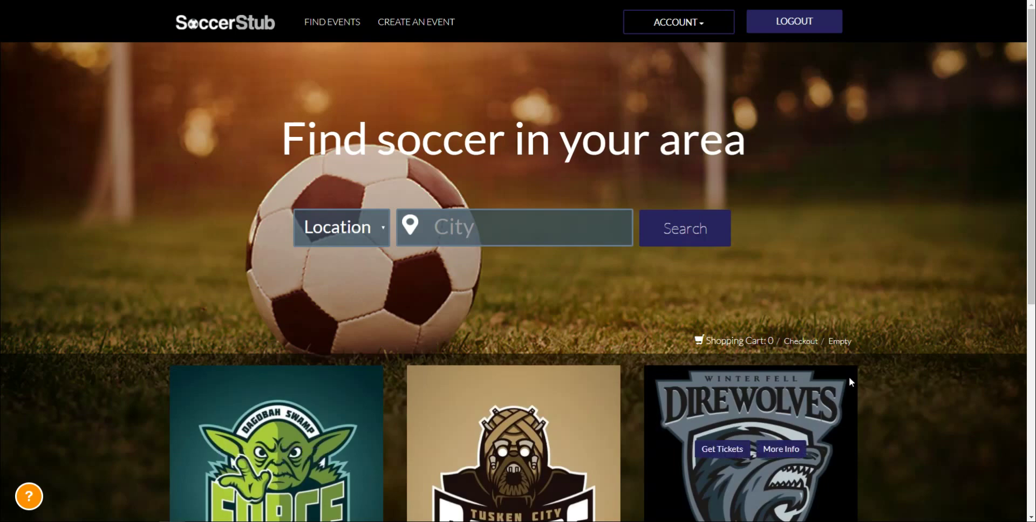
scroll(21, 398, down, 3)
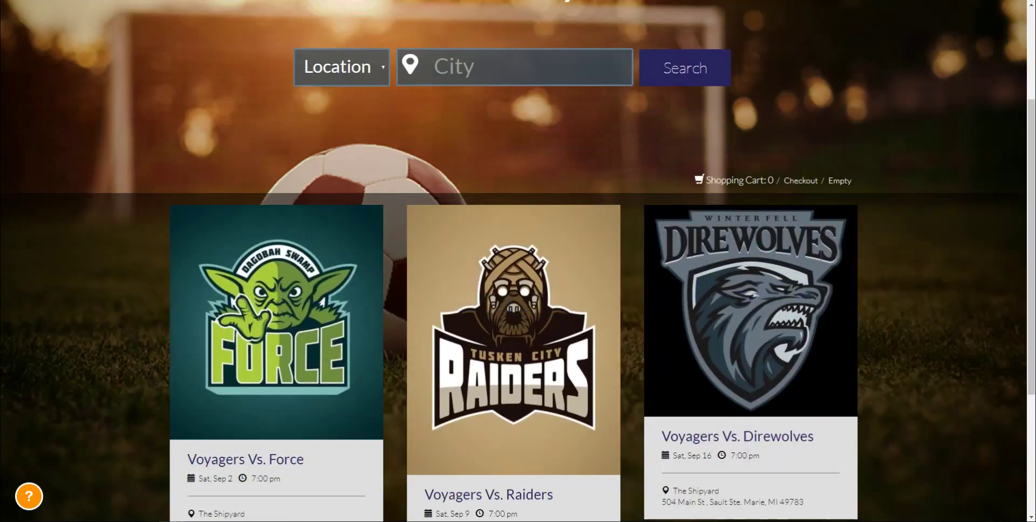
mouse_move(536, 460)
scroll(454, 418, down, 1)
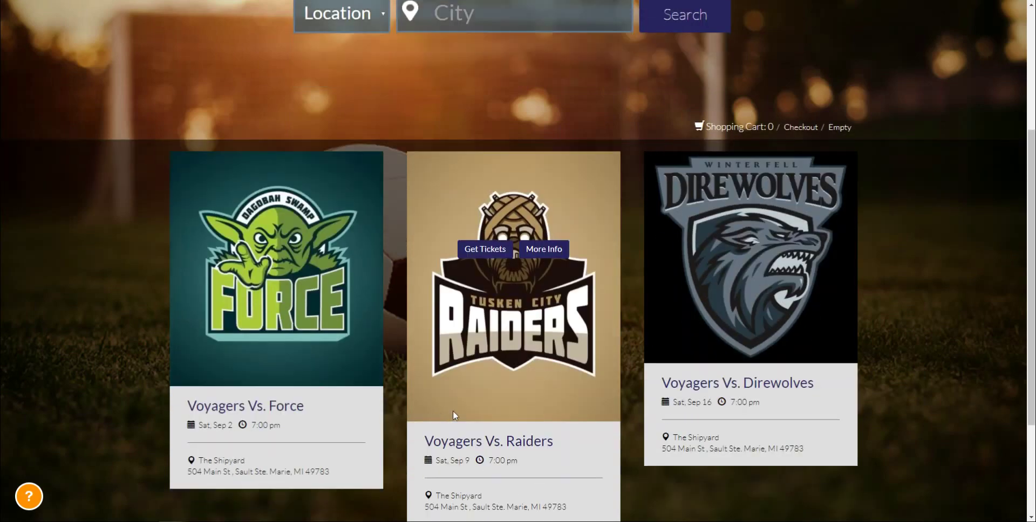
scroll(453, 410, up, 4)
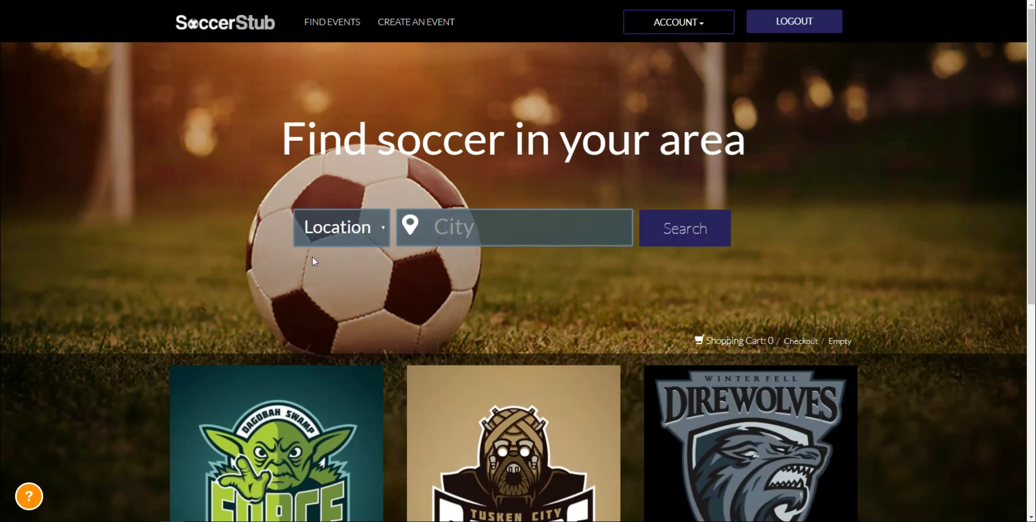
Enter Detroit in the City search field, correcting the mistyped letters
click(406, 240)
text(Detriut)
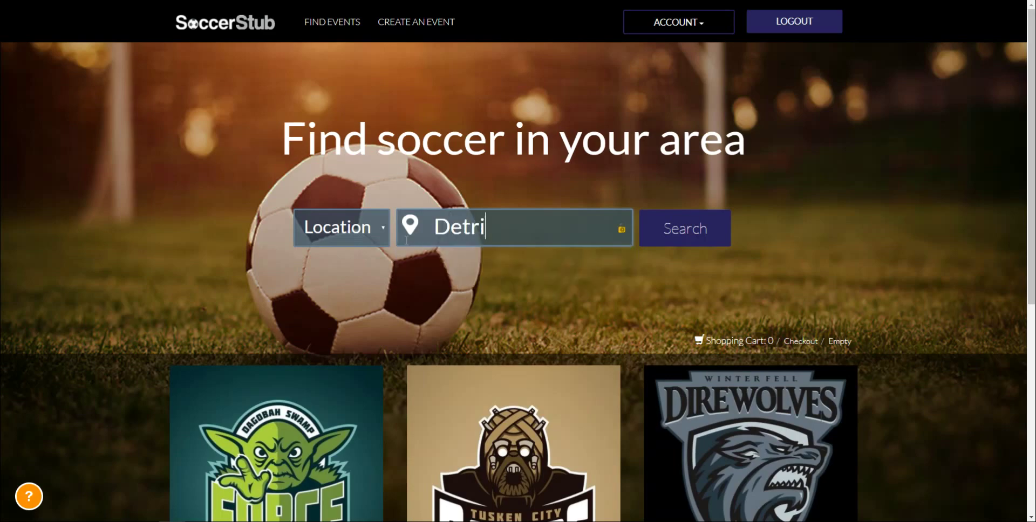
key(BackSpace)
key(BackSpace)
key(BackSpace)
text(oit)
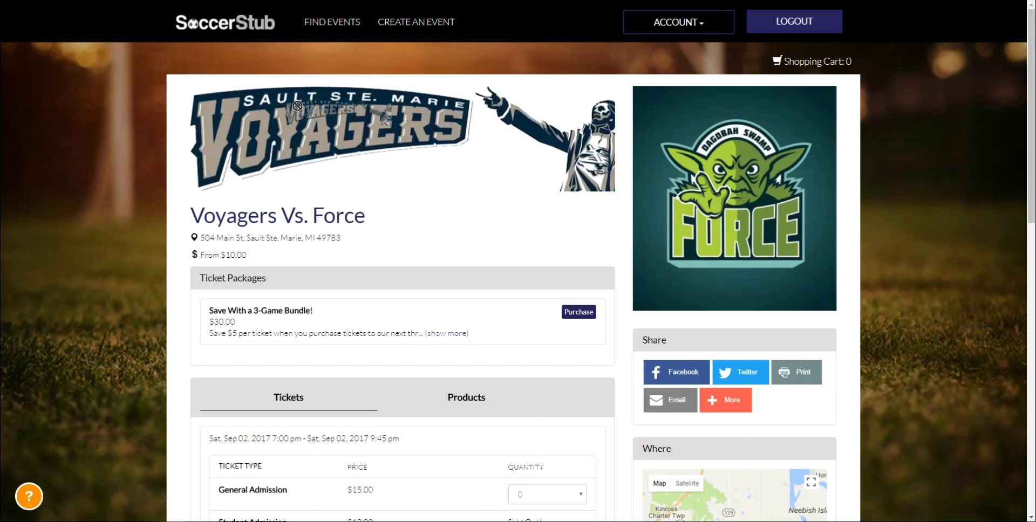
drag(718, 205, 828, 225)
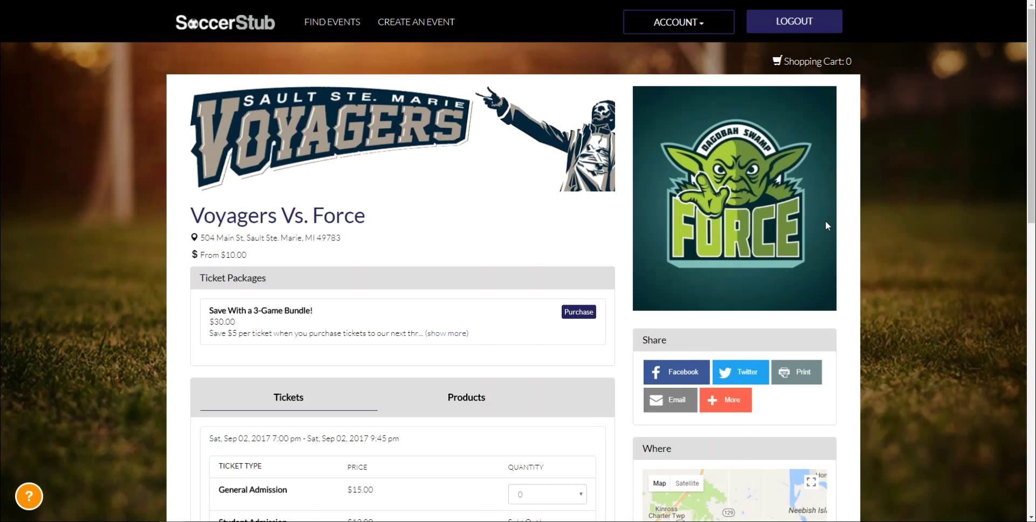
drag(235, 272, 277, 272)
scroll(286, 369, down, 2)
click(342, 259)
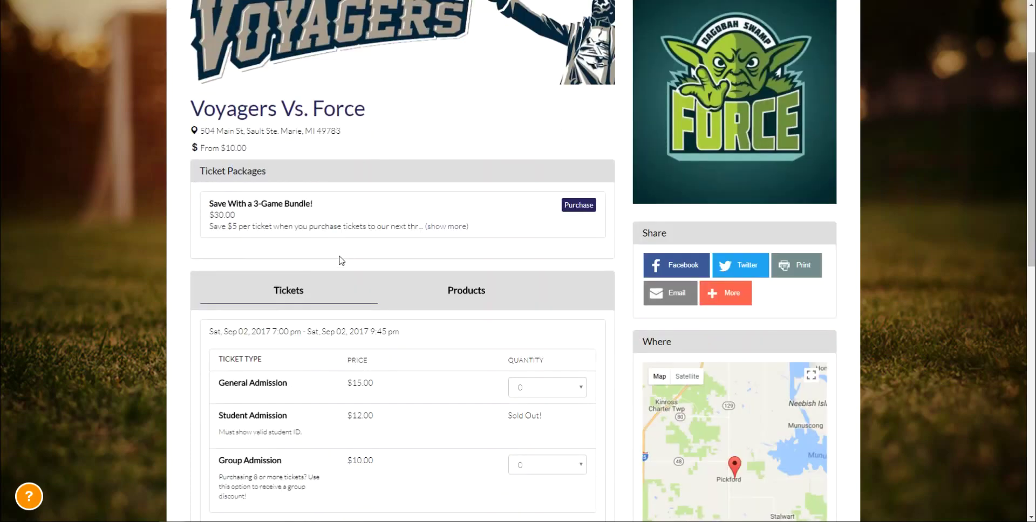
drag(688, 235, 641, 233)
click(687, 230)
scroll(700, 233, down, 1)
scroll(700, 233, down, 3)
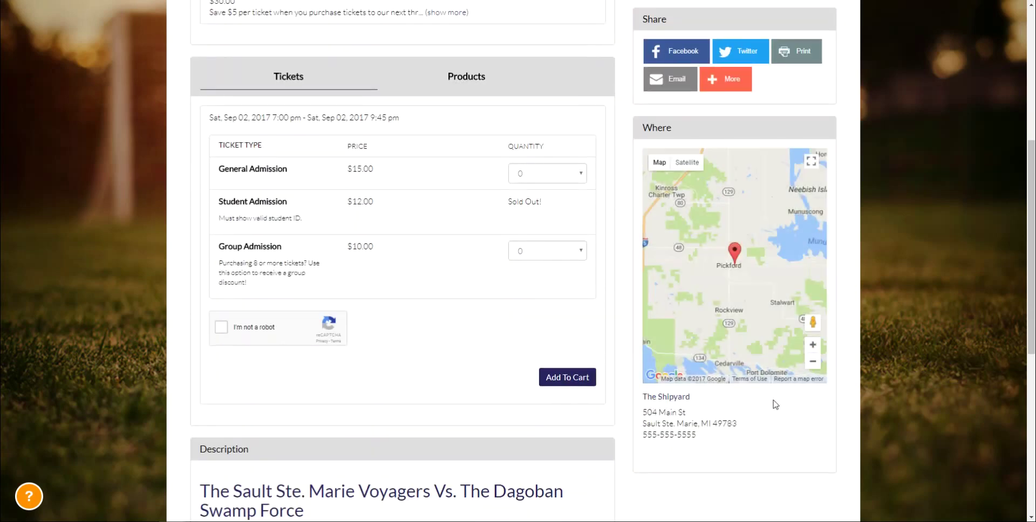
scroll(115, 254, down, 5)
drag(198, 190, 389, 264)
click(389, 264)
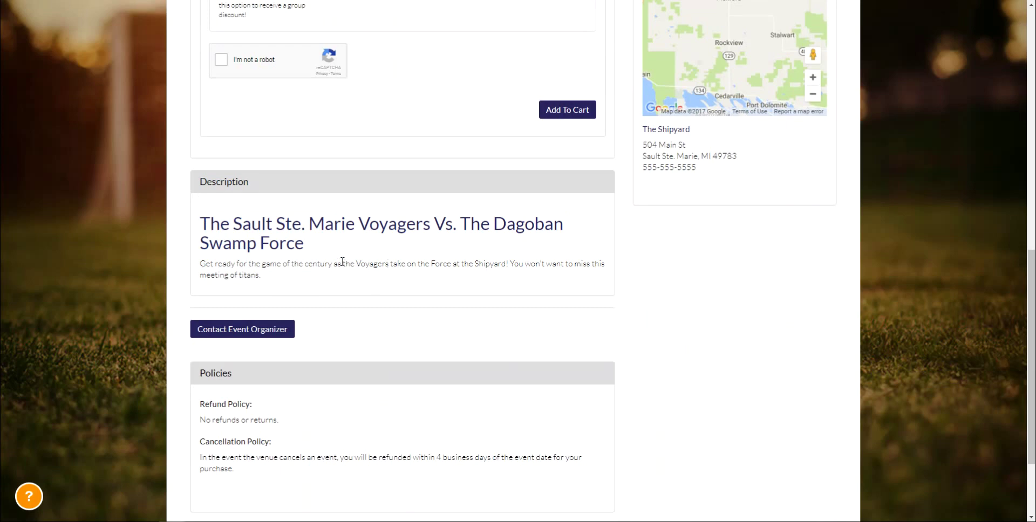
drag(197, 370, 342, 505)
click(345, 482)
click(270, 332)
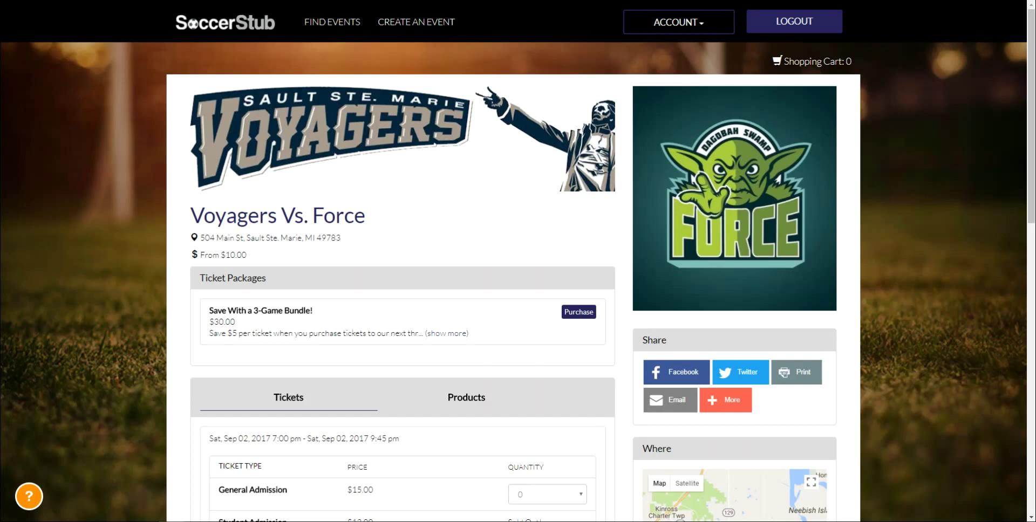
key(F11)
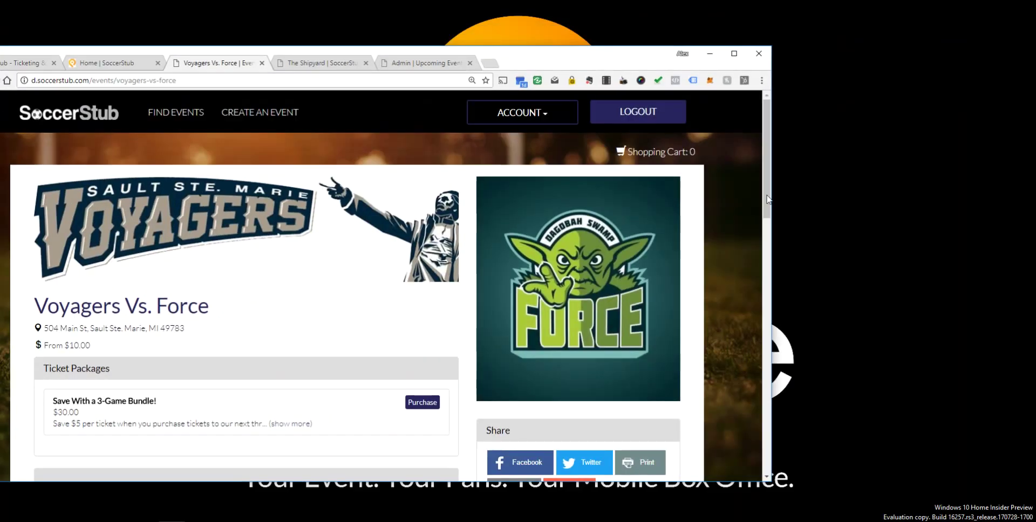
drag(714, 183, 214, 183)
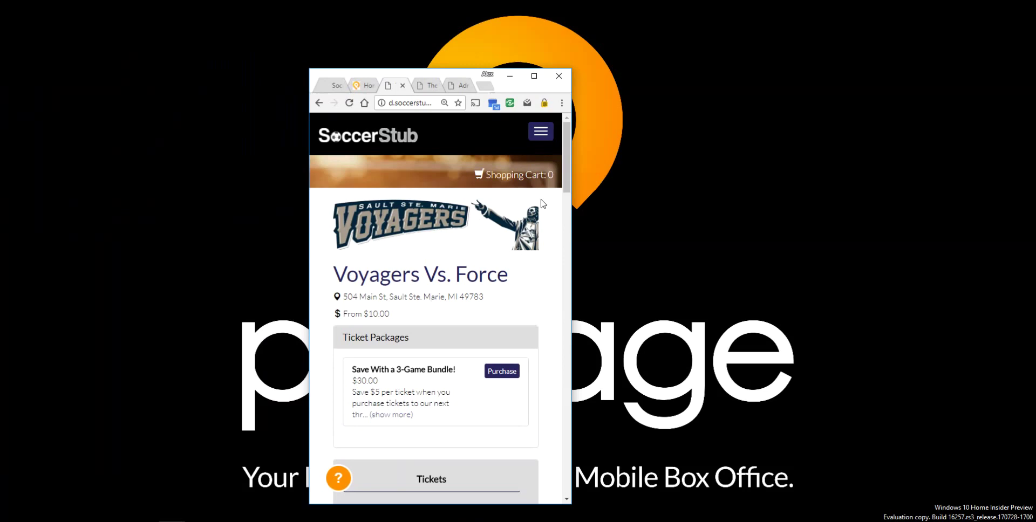
scroll(516, 225, down, 7)
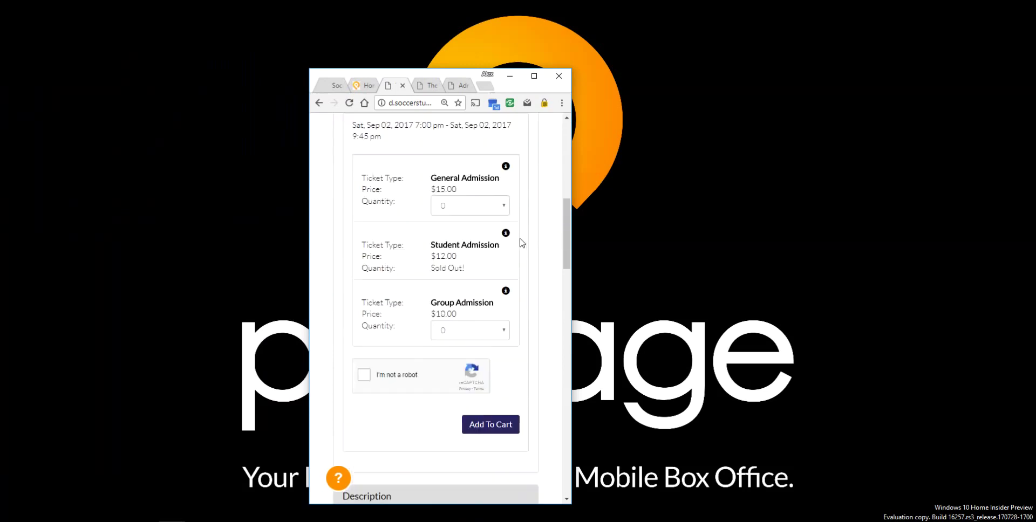
scroll(539, 324, down, 7)
scroll(544, 323, up, 8)
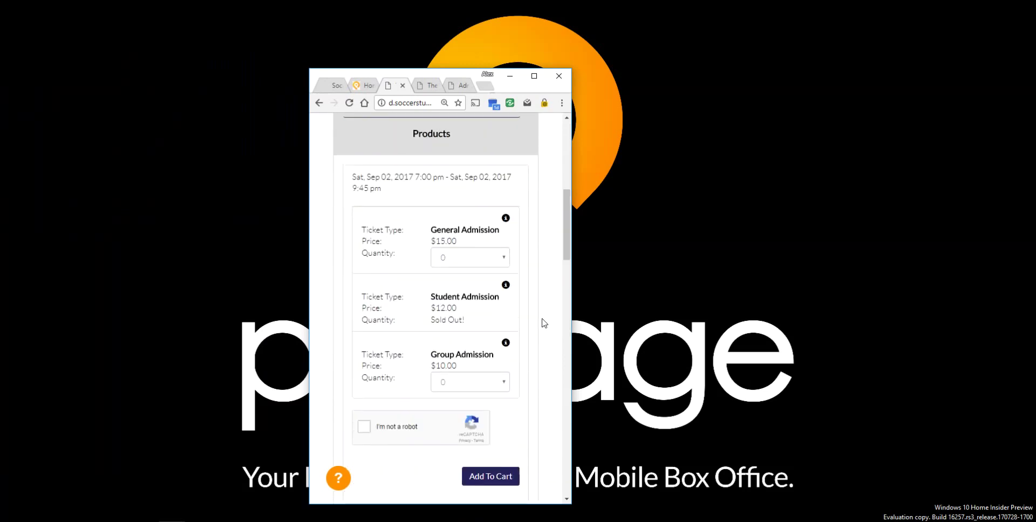
scroll(544, 323, up, 8)
double_click(457, 74)
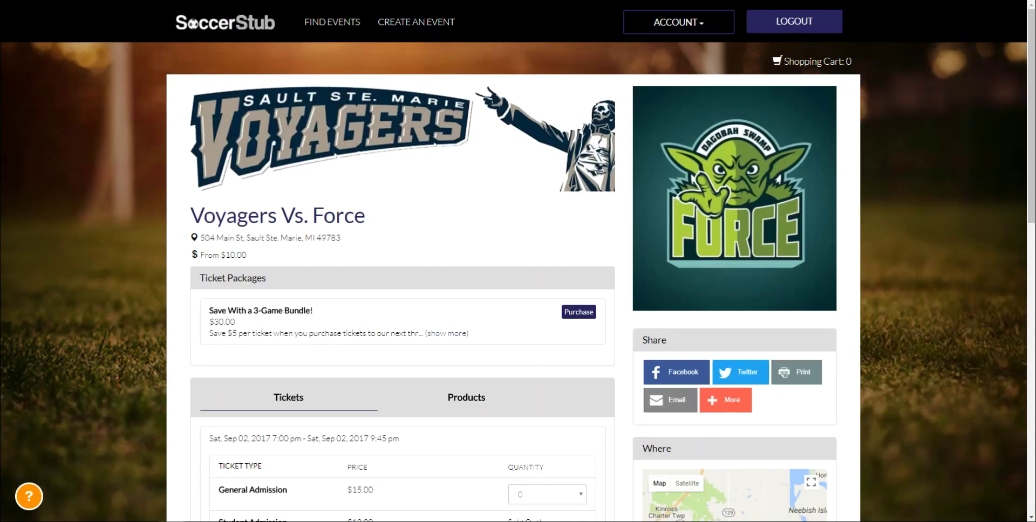
key(ctrl+Tab)
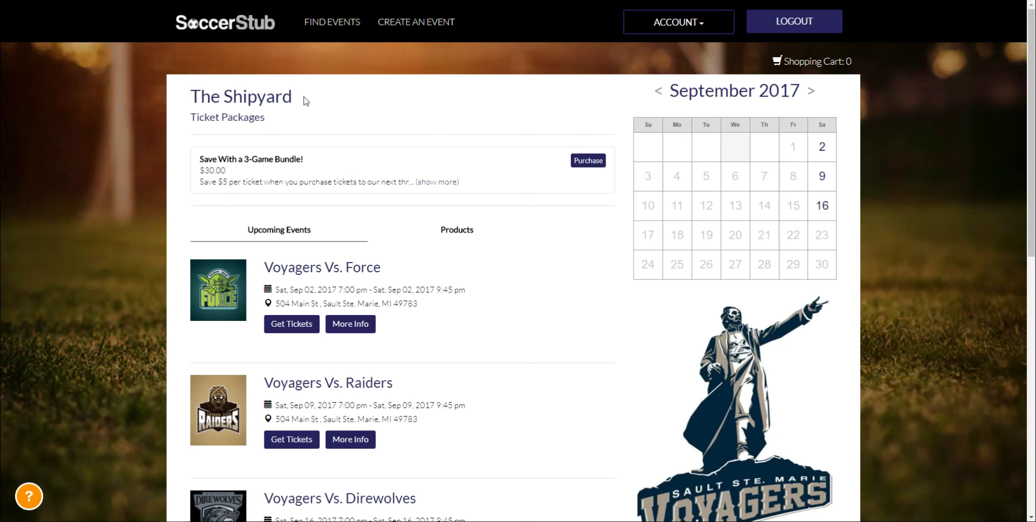
drag(301, 99, 152, 91)
click(210, 111)
scroll(280, 194, down, 1)
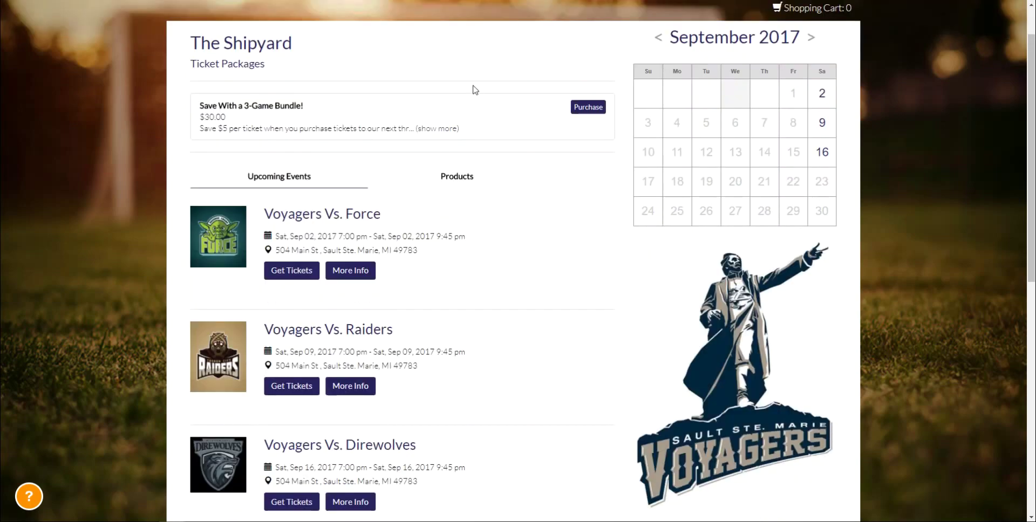
drag(303, 107, 223, 106)
click(225, 107)
scroll(247, 157, down, 1)
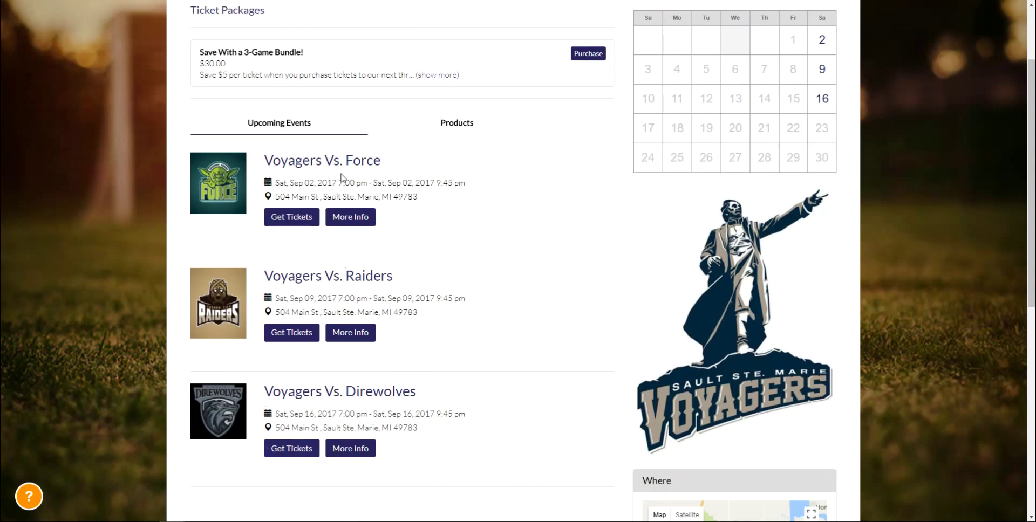
scroll(356, 235, up, 1)
click(447, 186)
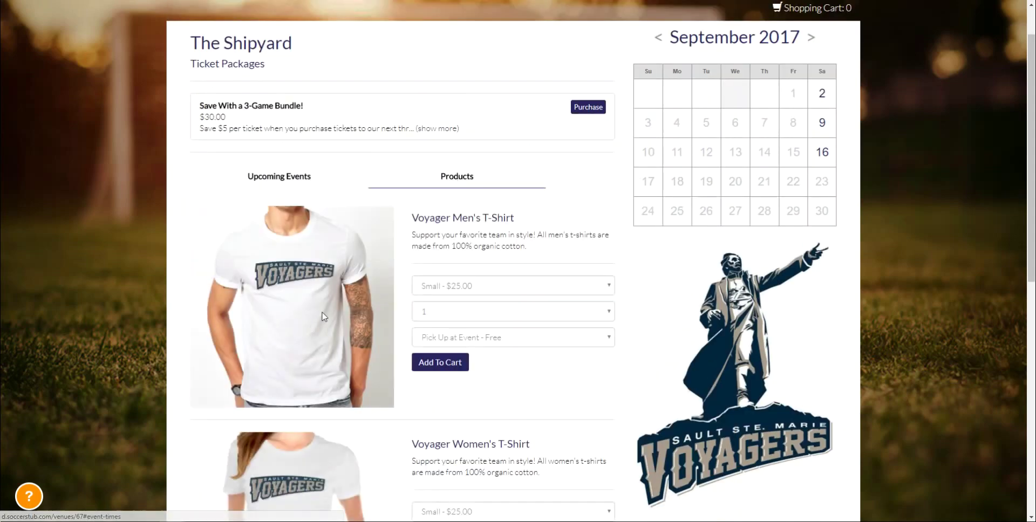
scroll(332, 319, down, 2)
scroll(332, 319, down, 2)
scroll(332, 319, up, 1)
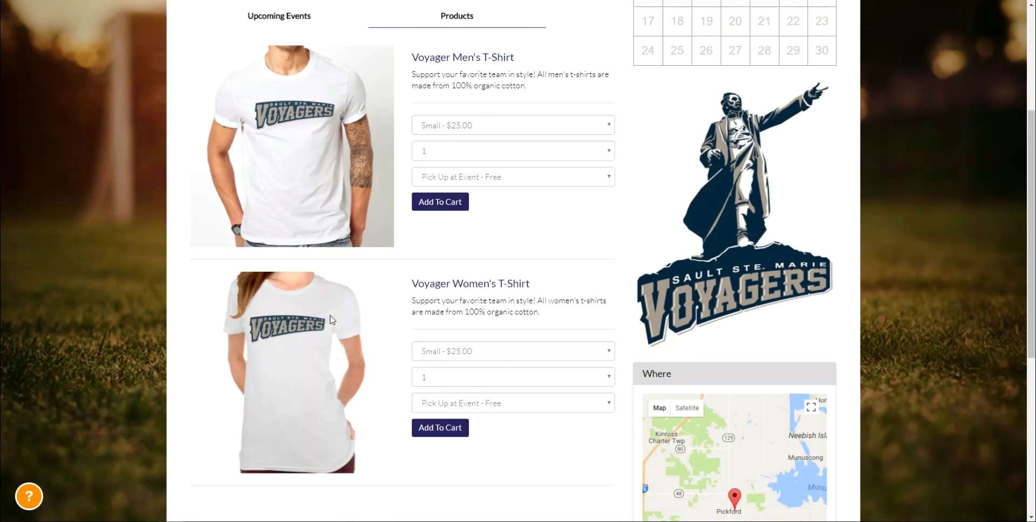
scroll(332, 320, up, 1)
scroll(331, 318, up, 1)
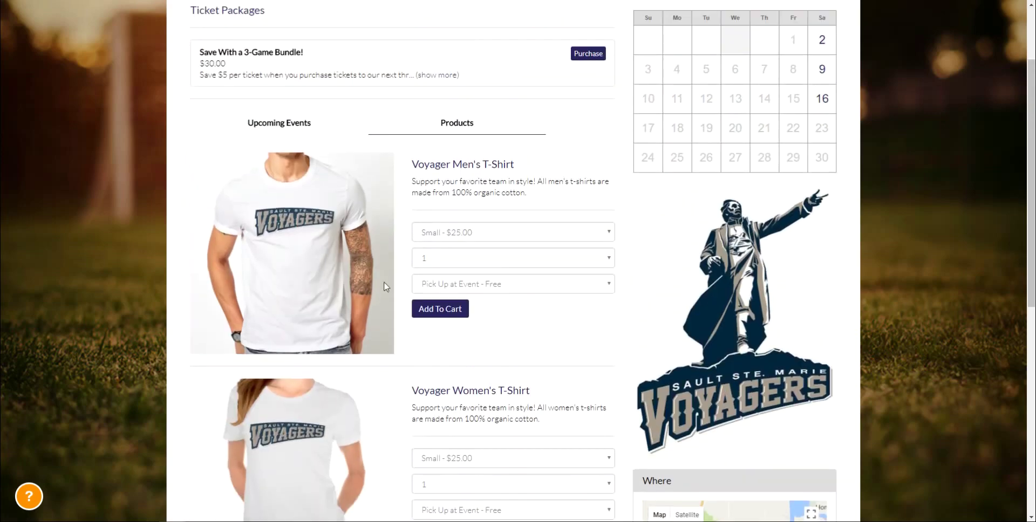
scroll(463, 230, up, 1)
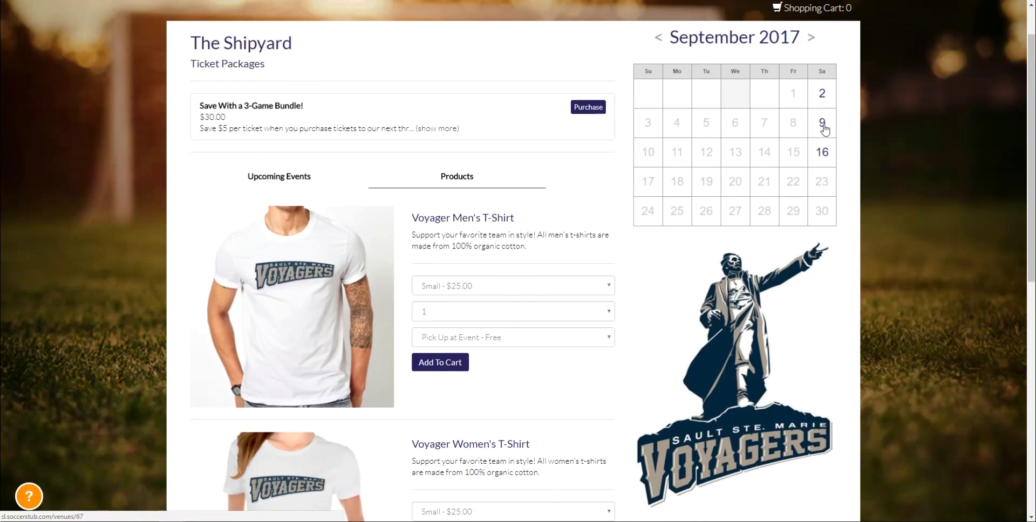
click(821, 156)
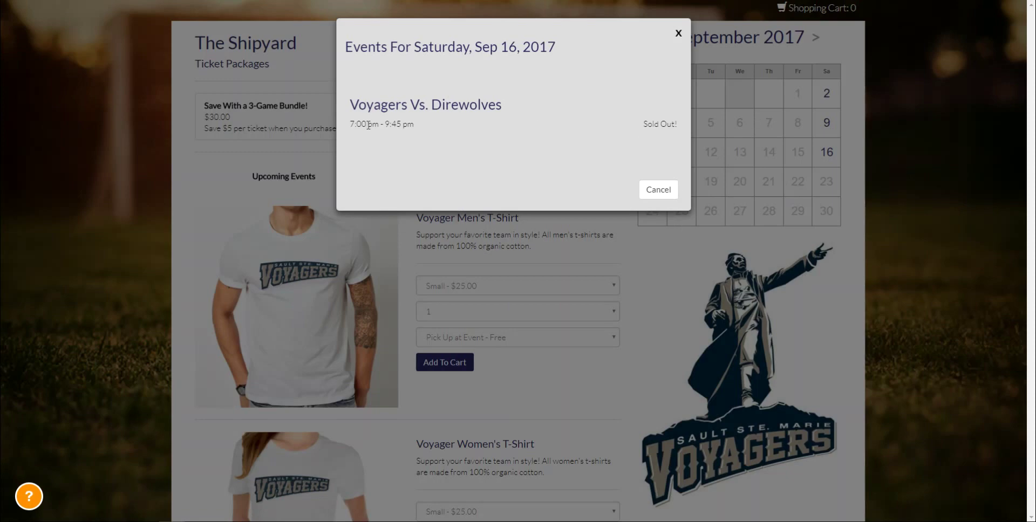
drag(368, 125, 656, 127)
click(355, 104)
click(678, 33)
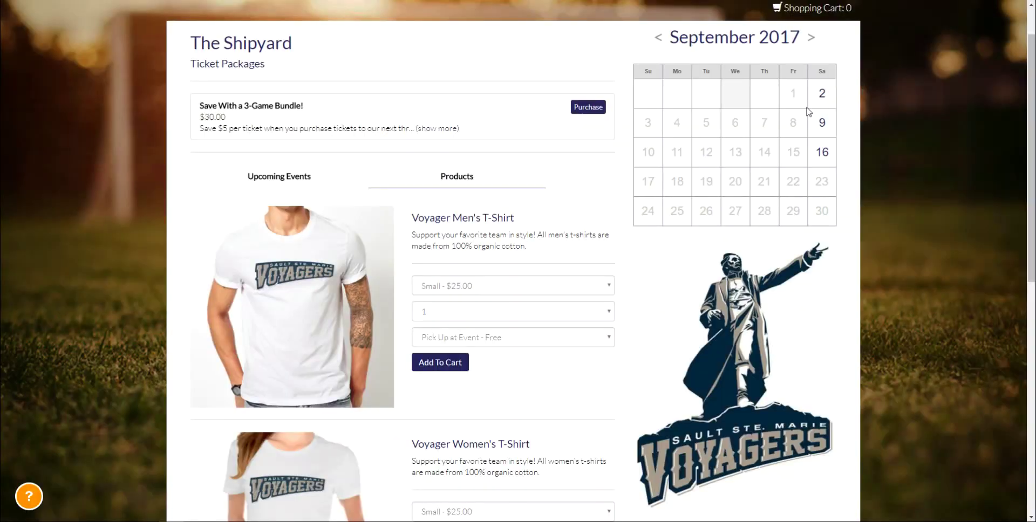
key(alt+Left)
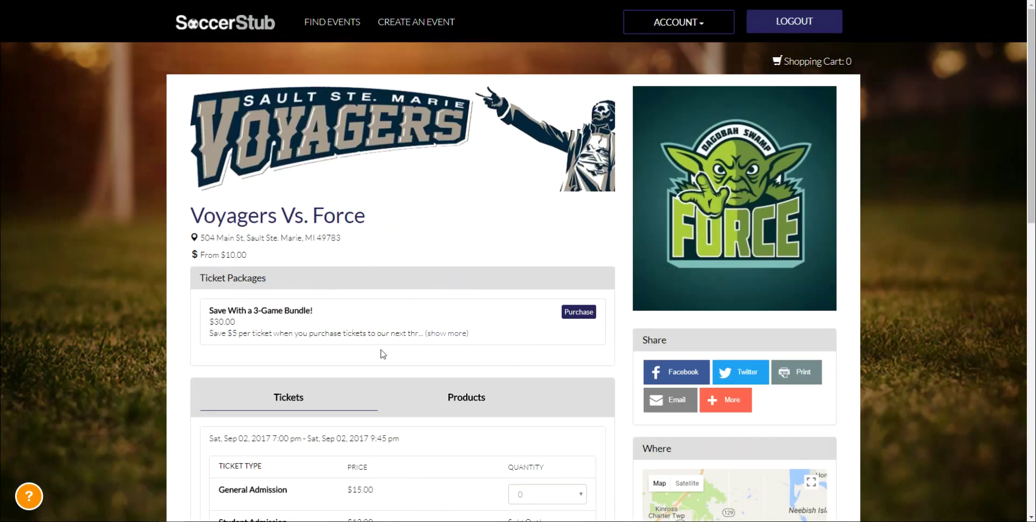
Review the 3-game bundle's price and savings, expanding and then collapsing its purchase options
scroll(381, 366, down, 5)
scroll(381, 369, up, 5)
scroll(379, 369, down, 5)
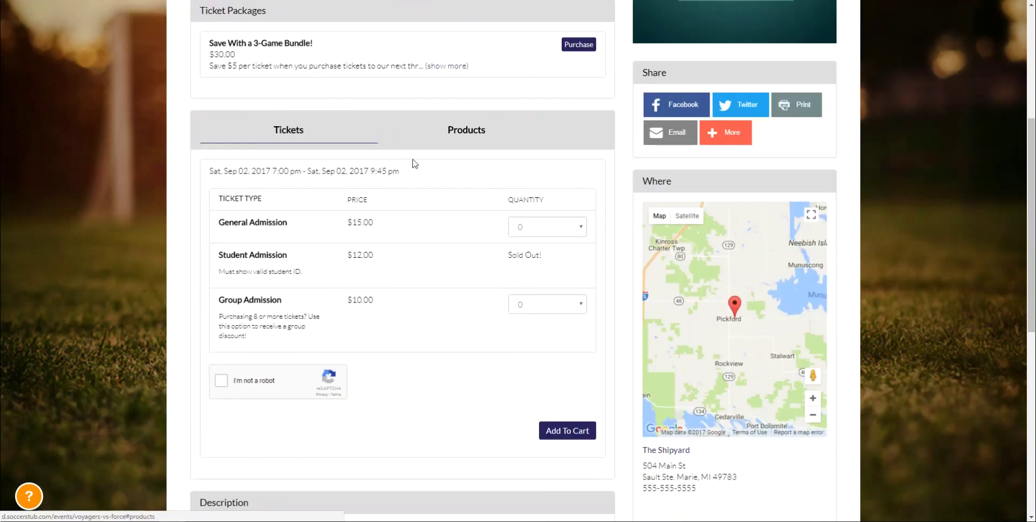
scroll(354, 119, up, 1)
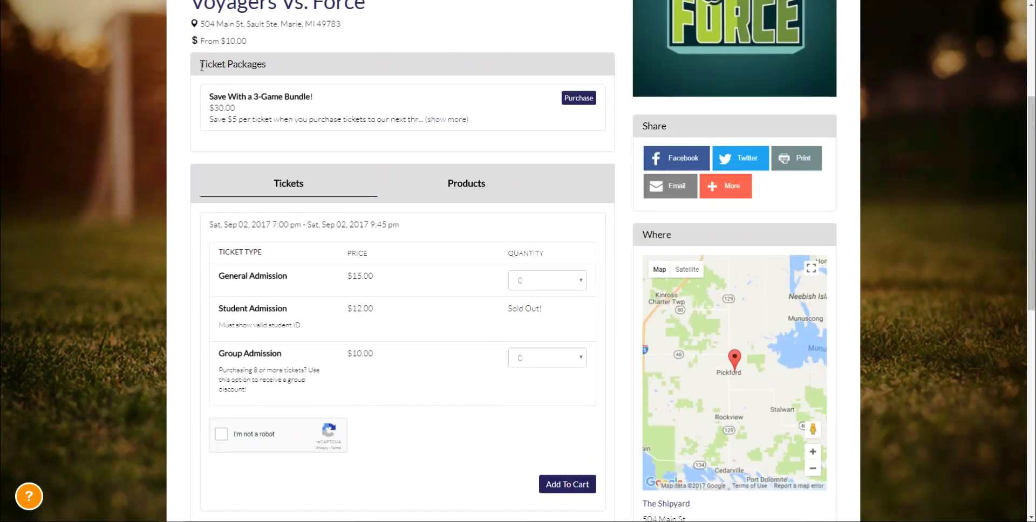
drag(197, 63, 303, 68)
click(303, 69)
drag(331, 107, 215, 99)
click(214, 98)
click(575, 98)
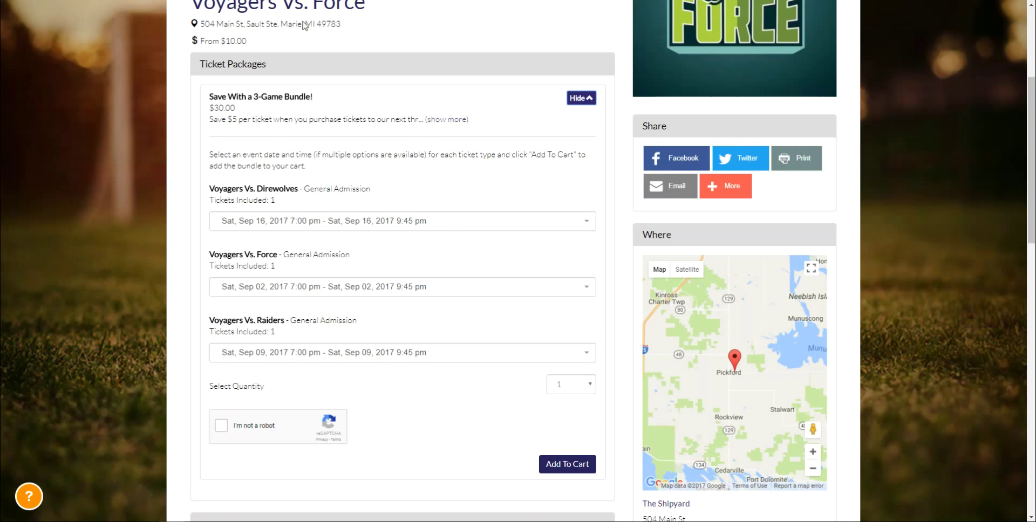
drag(255, 119, 209, 107)
click(216, 111)
click(572, 107)
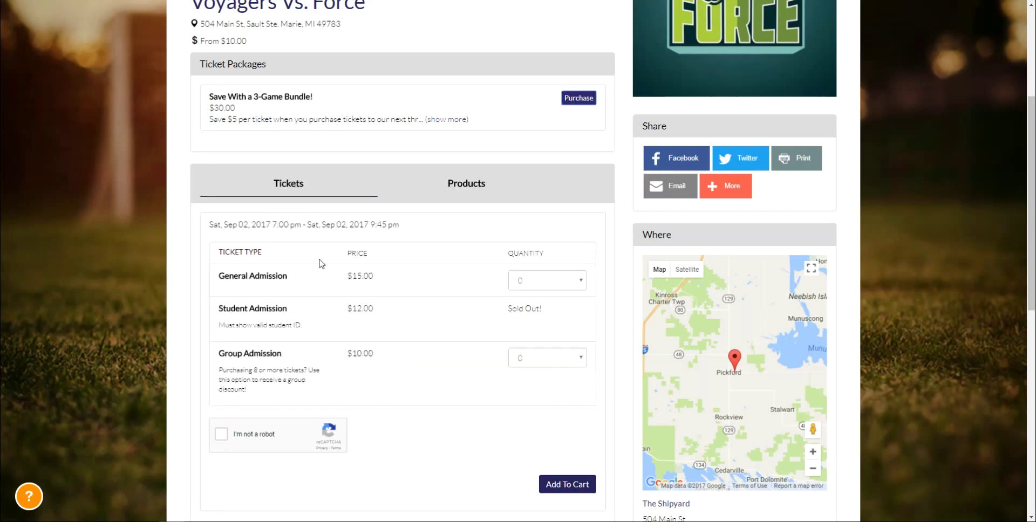
Point out the event date and time and the General Admission ticket name
scroll(319, 261, down, 1)
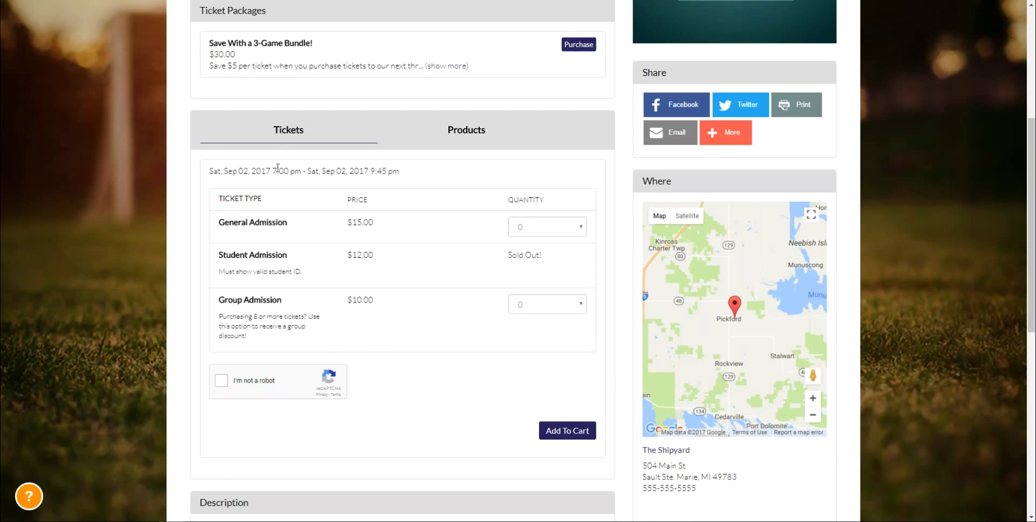
mouse_move(400, 171)
mouse_down()
mouse_move(225, 182)
mouse_move(409, 180)
mouse_up()
click(225, 182)
click(409, 179)
drag(291, 233, 231, 232)
click(232, 232)
Highlight the student ID requirement note on the General Admission ticket
drag(220, 270, 265, 268)
scroll(264, 269, up, 1)
scroll(255, 313, up, 1)
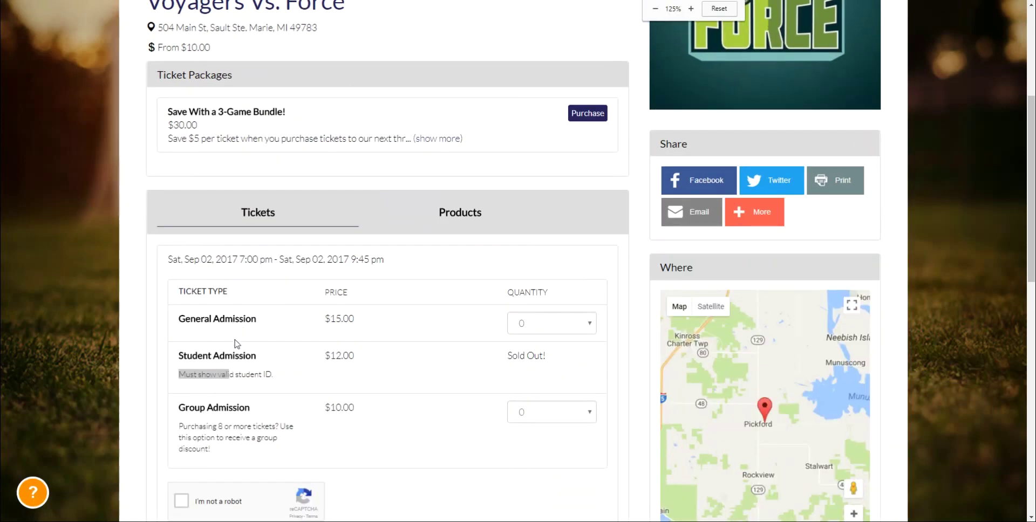
click(237, 343)
drag(192, 374, 312, 390)
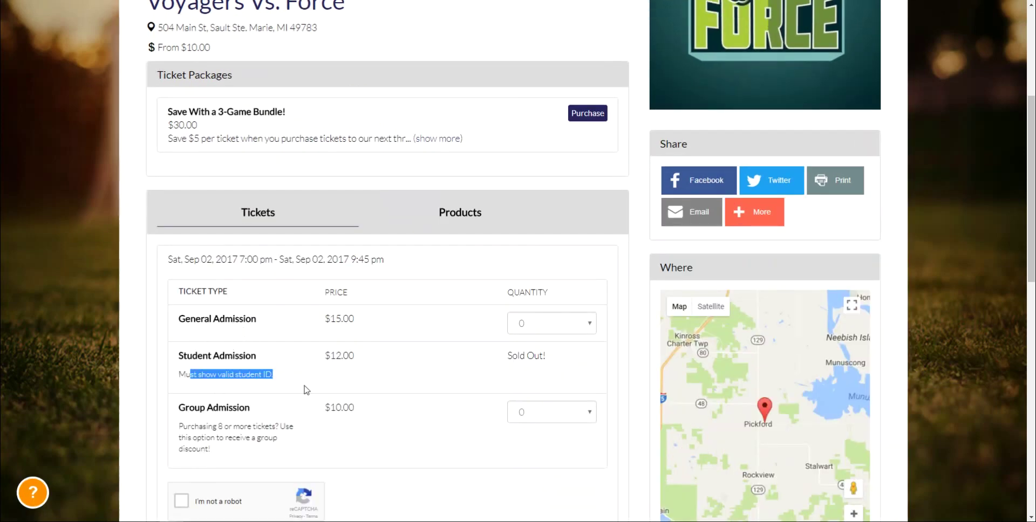
click(304, 390)
Point out the group purchase description and its $10.00 price
scroll(204, 378, down, 1)
mouse_move(187, 373)
mouse_down()
mouse_move(284, 373)
mouse_move(205, 374)
mouse_up()
click(207, 375)
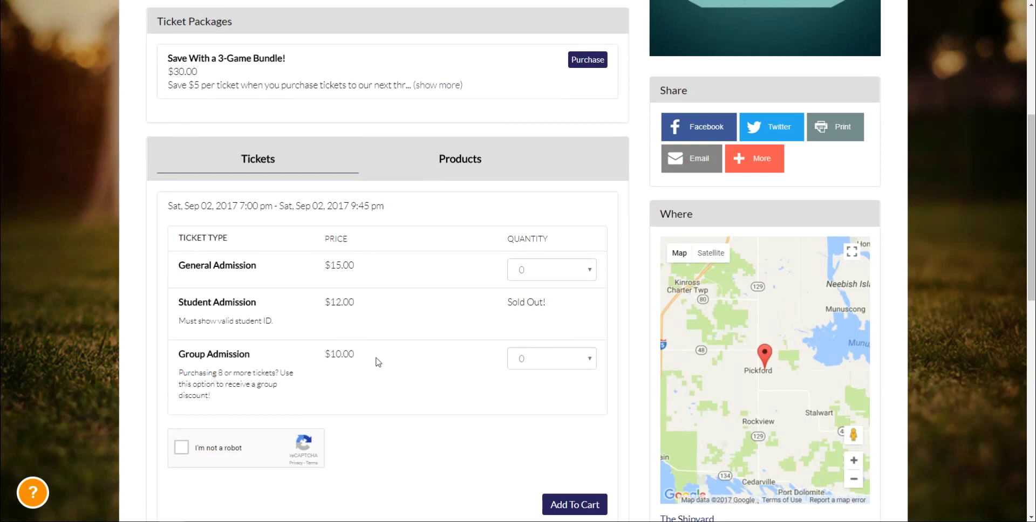
drag(377, 360, 317, 355)
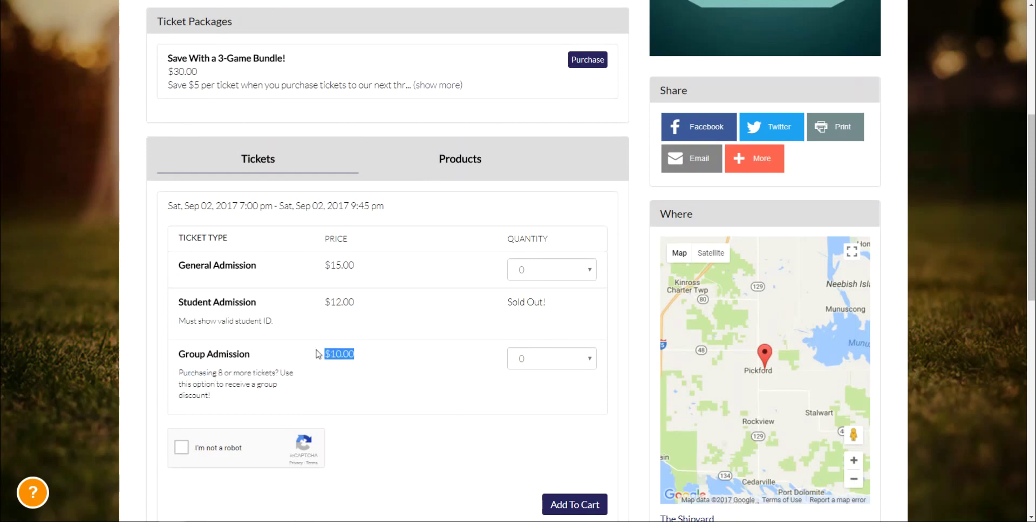
click(372, 364)
Leave Group Admission unchanged, set General Admission quantity to 2, and add to cart
click(554, 366)
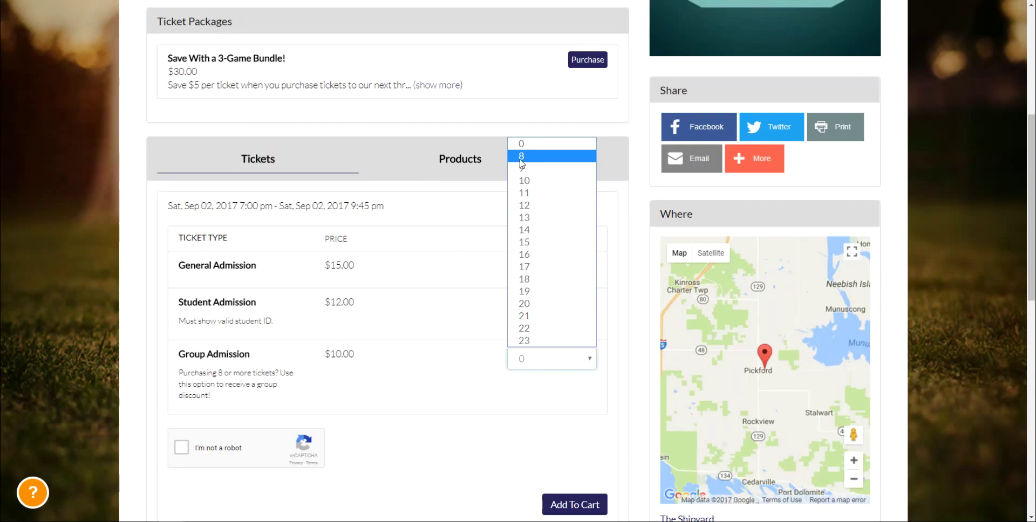
click(364, 348)
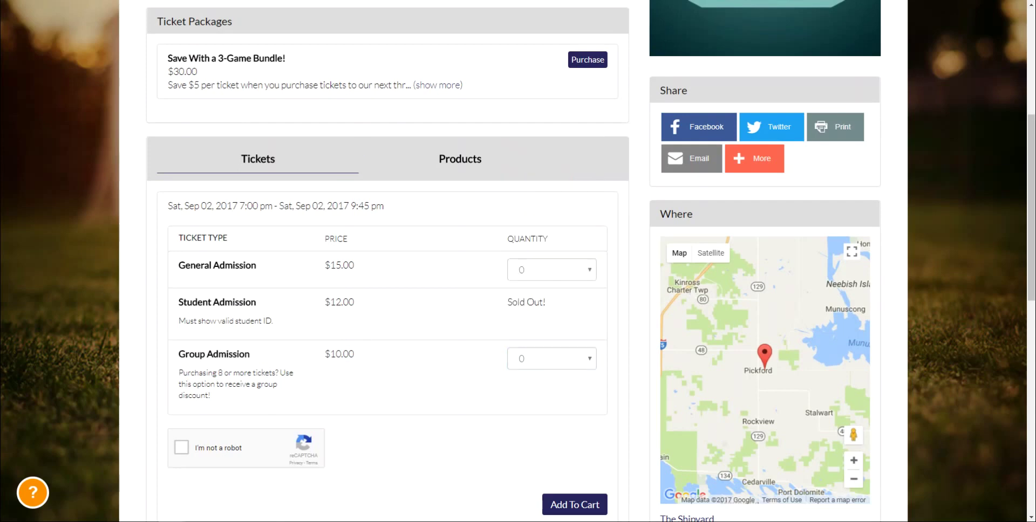
click(521, 275)
click(519, 307)
scroll(442, 464, down, 1)
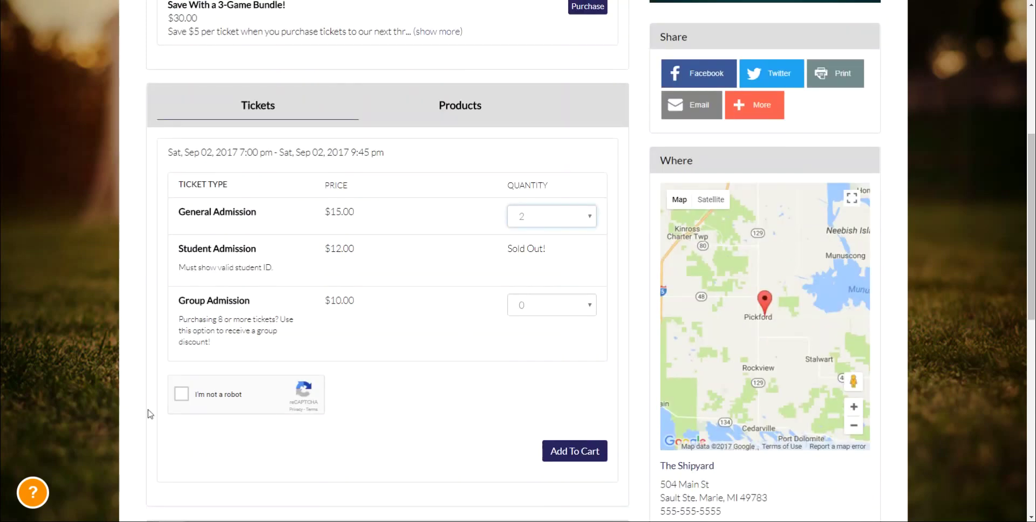
click(557, 459)
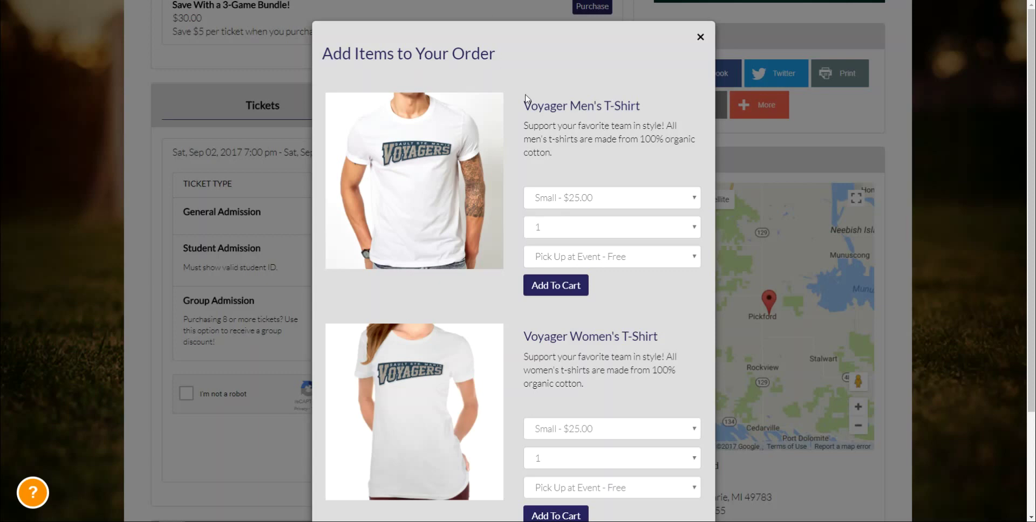
Choose Large for the Voyager men's T-shirt with free pickup at the event
drag(526, 101, 679, 139)
click(621, 142)
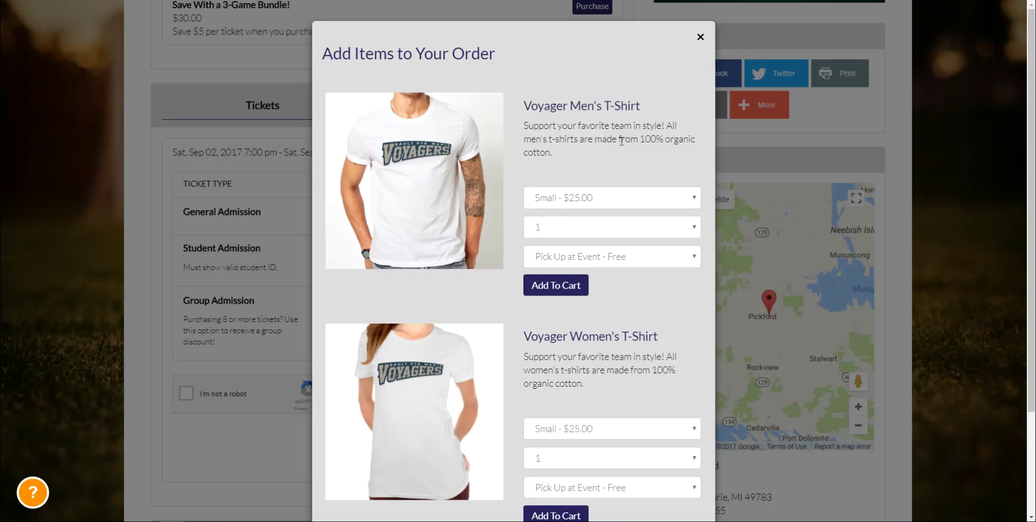
click(561, 199)
click(554, 237)
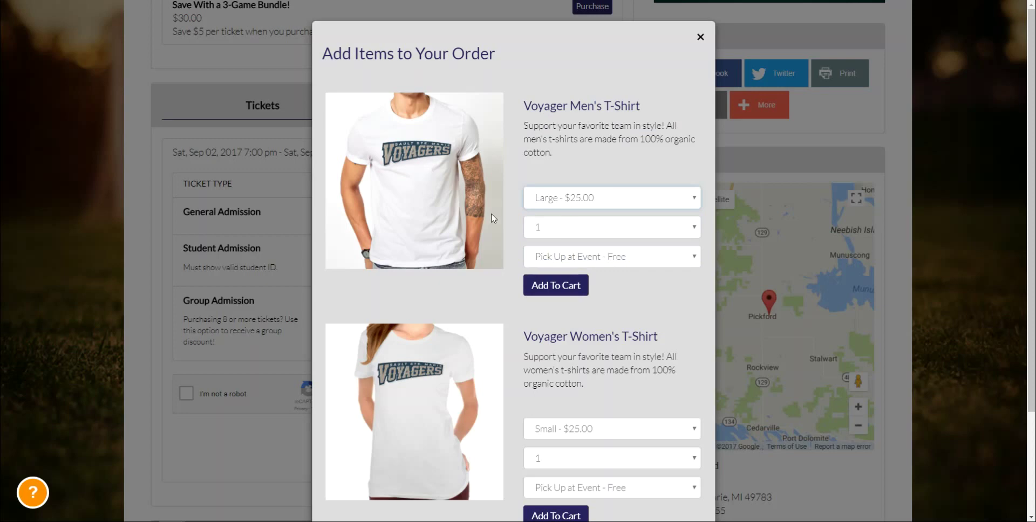
scroll(492, 218, down, 1)
click(550, 207)
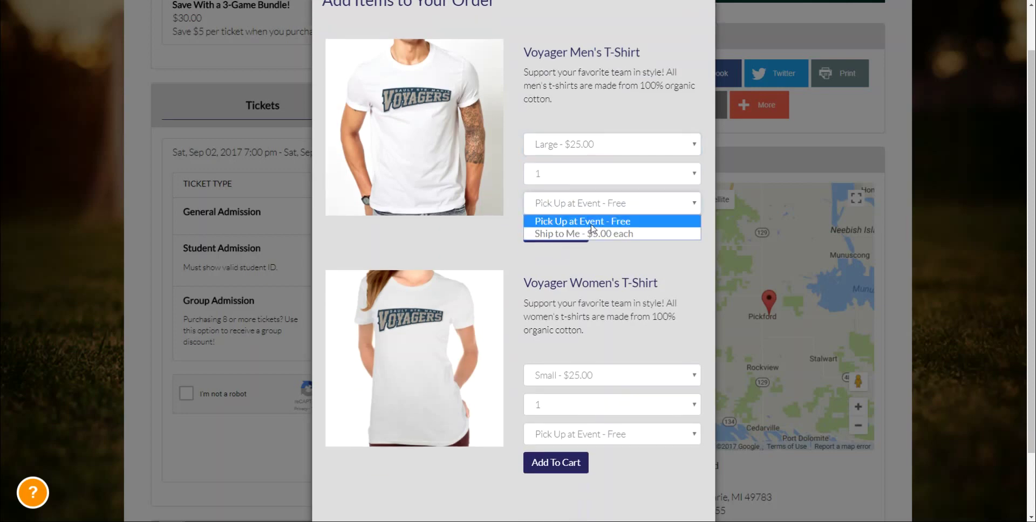
click(615, 221)
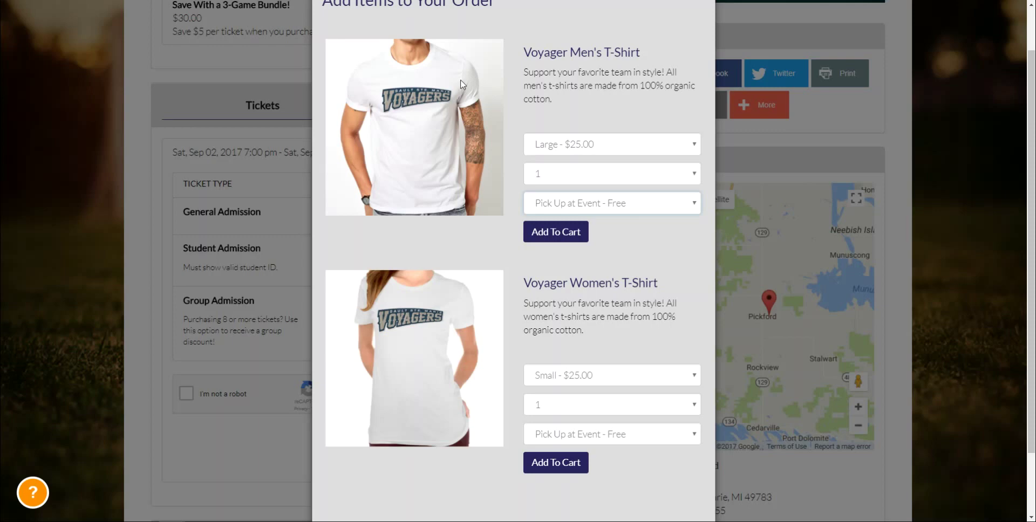
Add the Large men's T-shirt to the cart and proceed to checkout
click(539, 147)
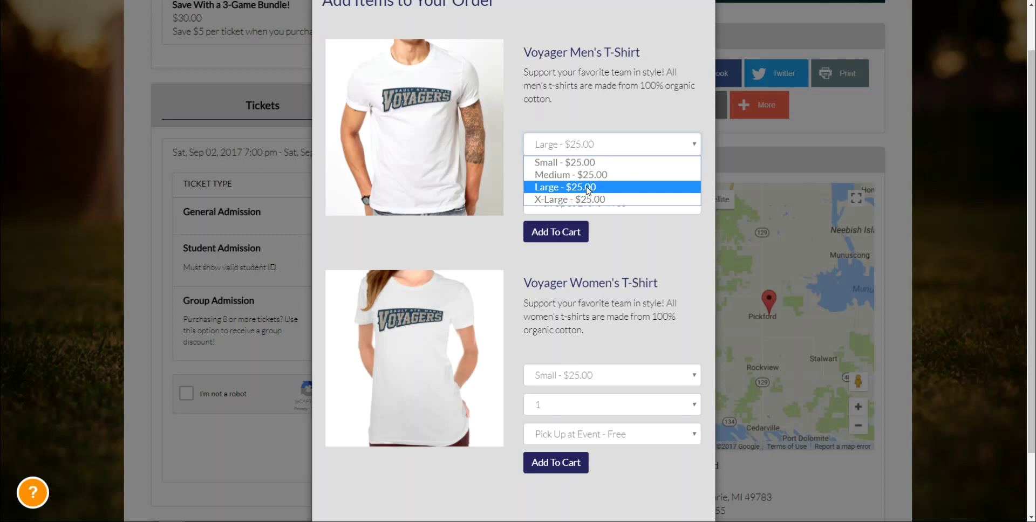
click(588, 189)
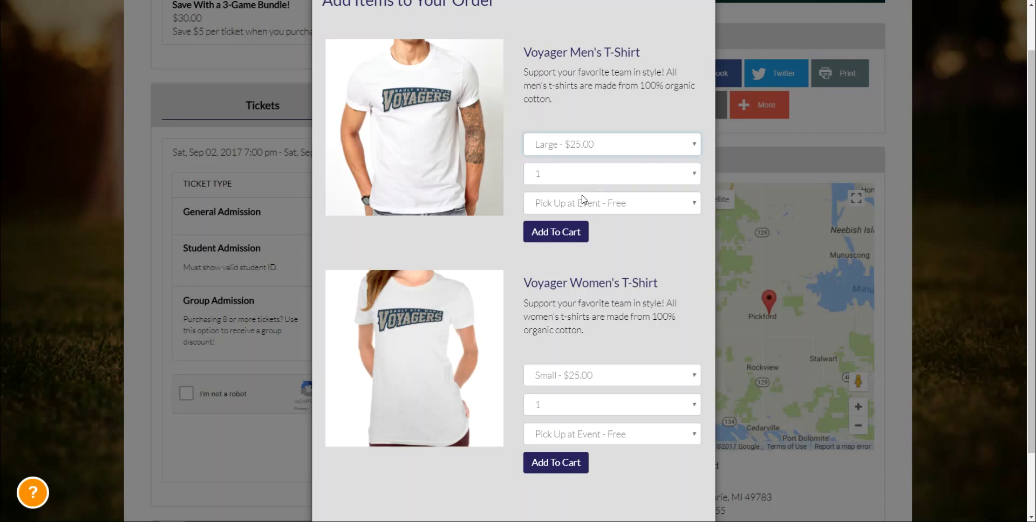
click(561, 238)
scroll(572, 378, down, 2)
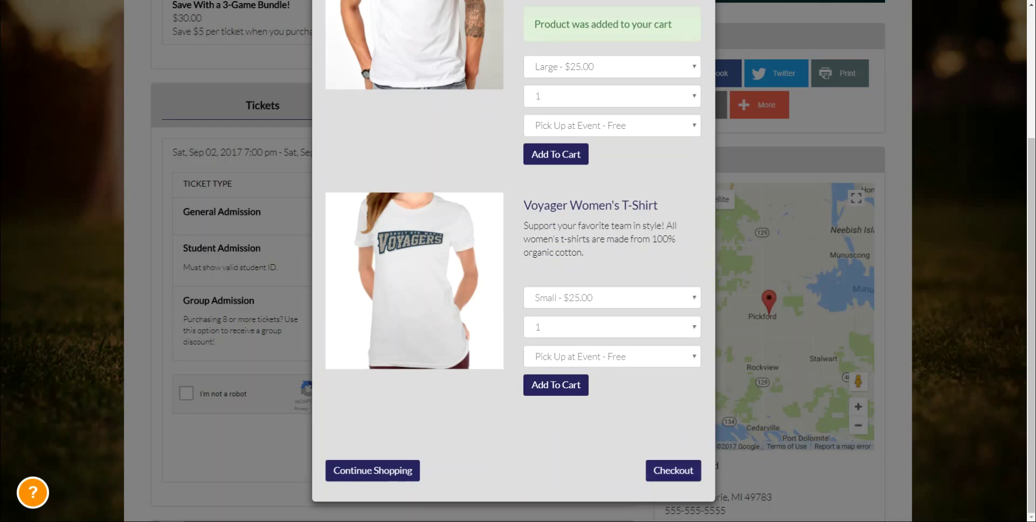
click(658, 475)
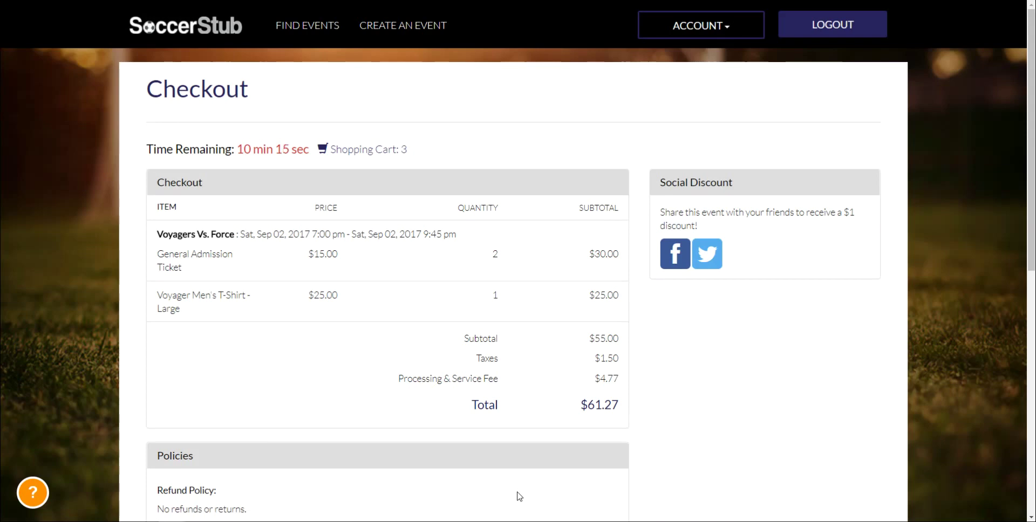
drag(174, 208, 537, 277)
click(537, 277)
scroll(508, 383, down, 2)
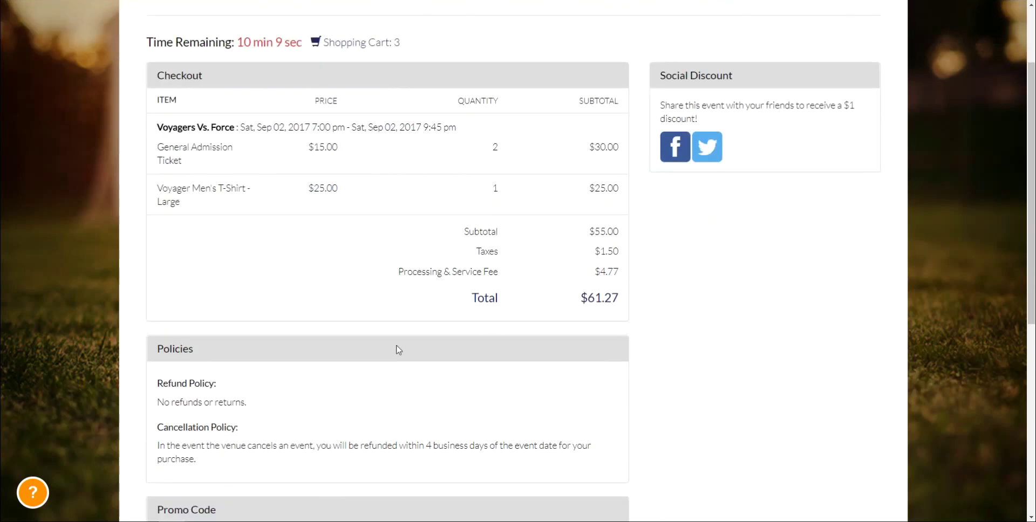
drag(151, 349, 291, 468)
click(291, 468)
scroll(292, 469, down, 3)
scroll(292, 469, down, 2)
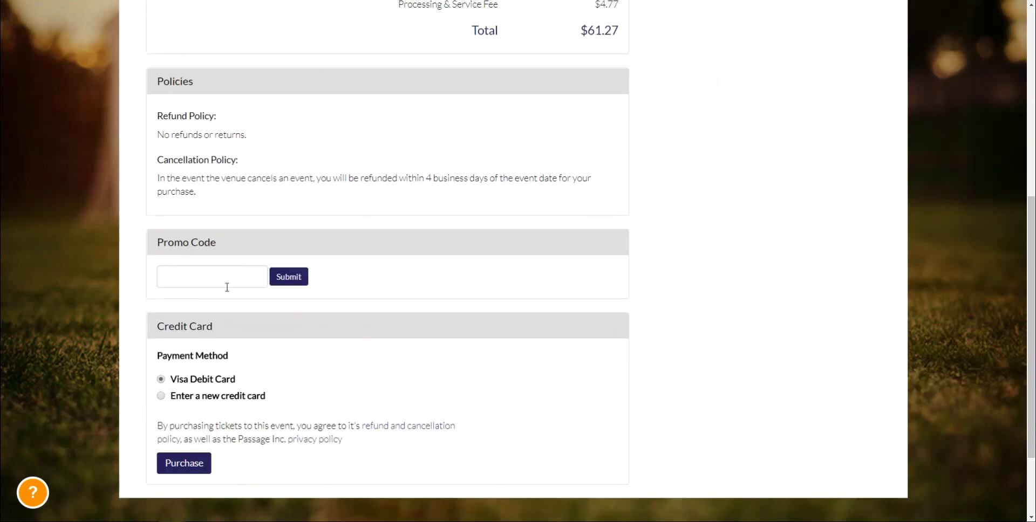
drag(159, 250, 254, 255)
click(220, 269)
scroll(355, 278, up, 7)
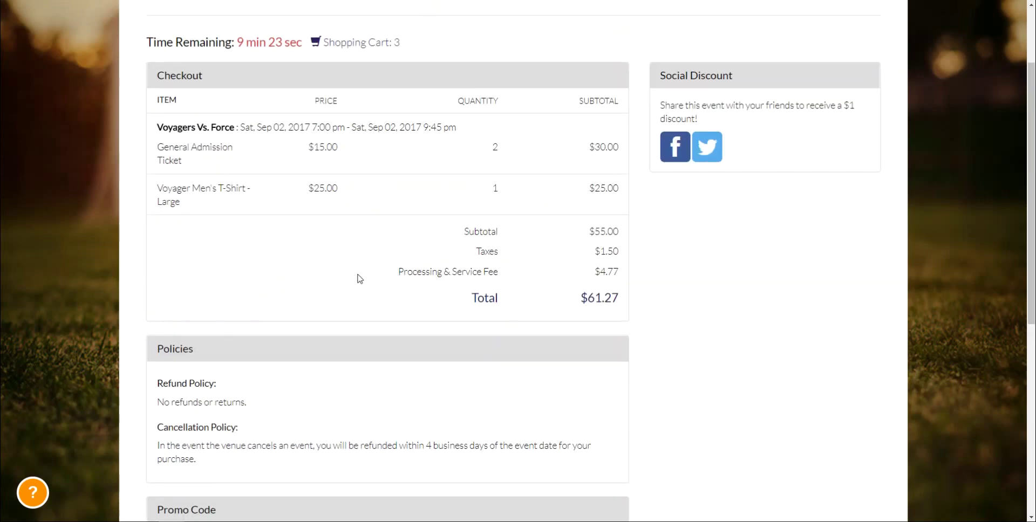
mouse_move(660, 183)
mouse_down()
mouse_move(771, 182)
mouse_move(662, 183)
mouse_up()
click(770, 182)
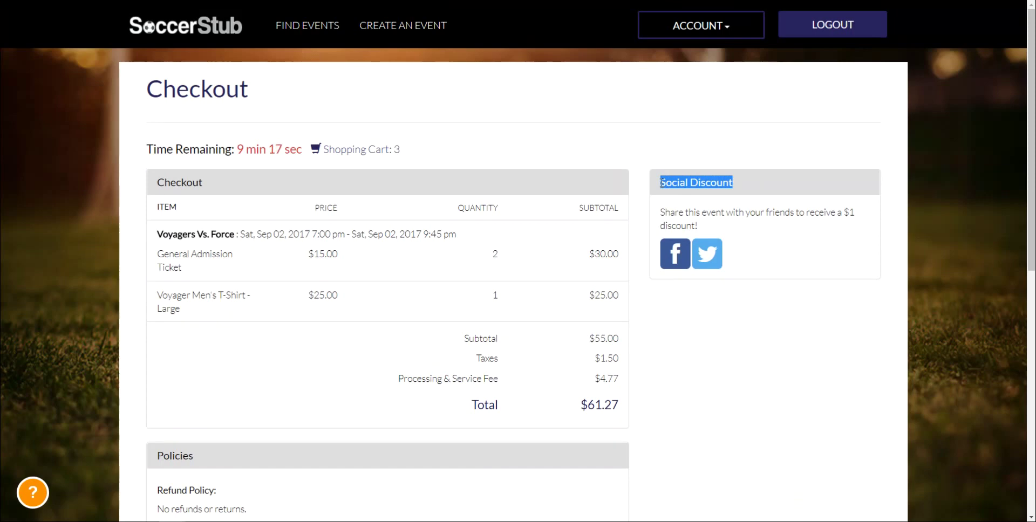
click(655, 224)
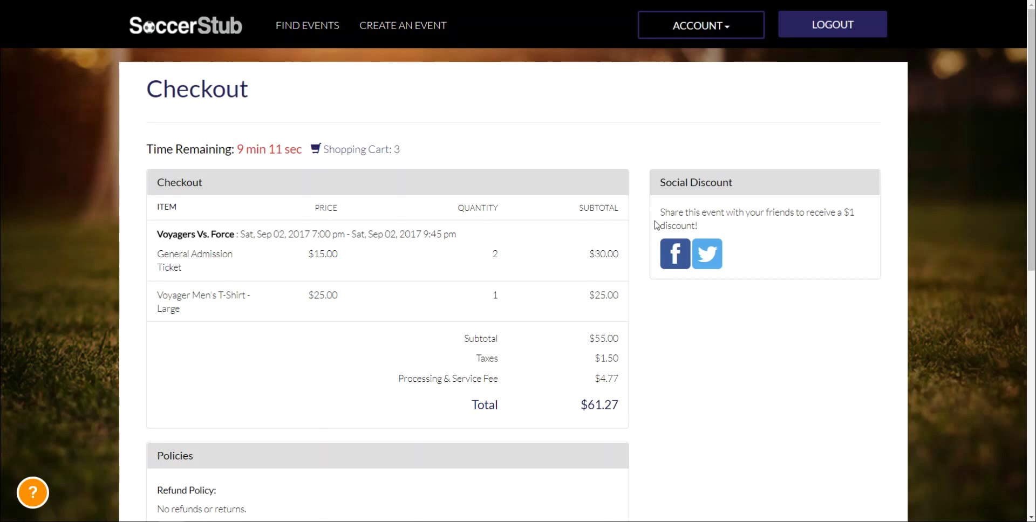
drag(669, 211, 860, 224)
click(861, 224)
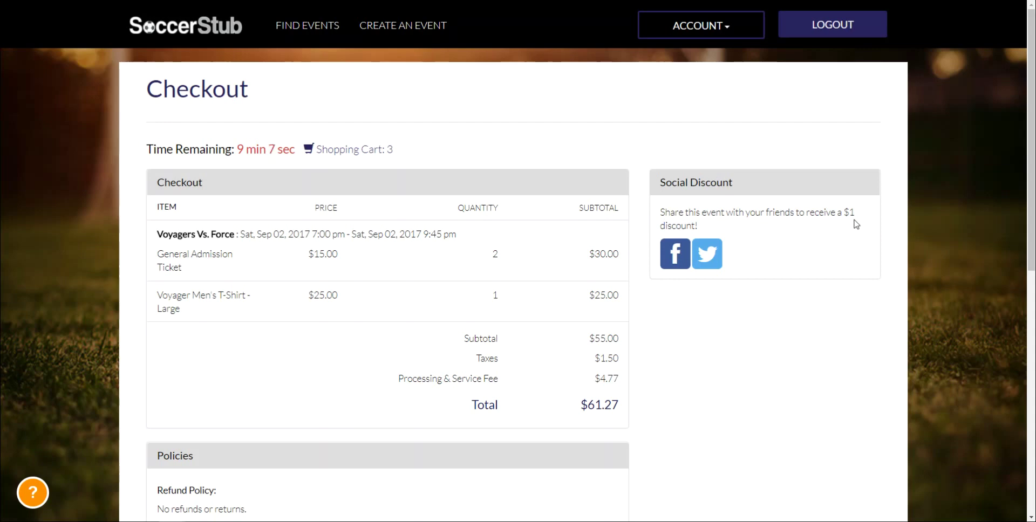
Share the event on Twitter, tidy the tweet text, and post it for the $1.00 discount
click(706, 254)
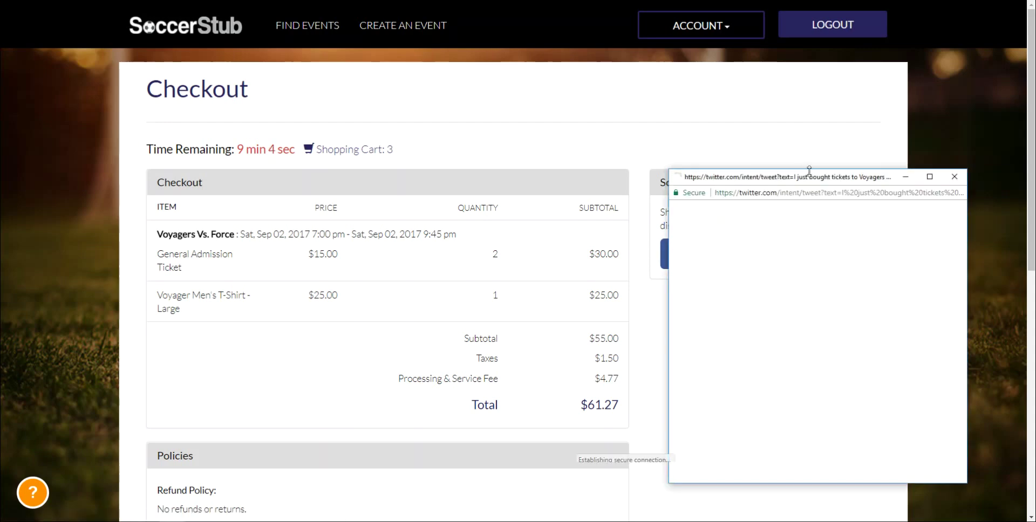
drag(812, 182, 639, 148)
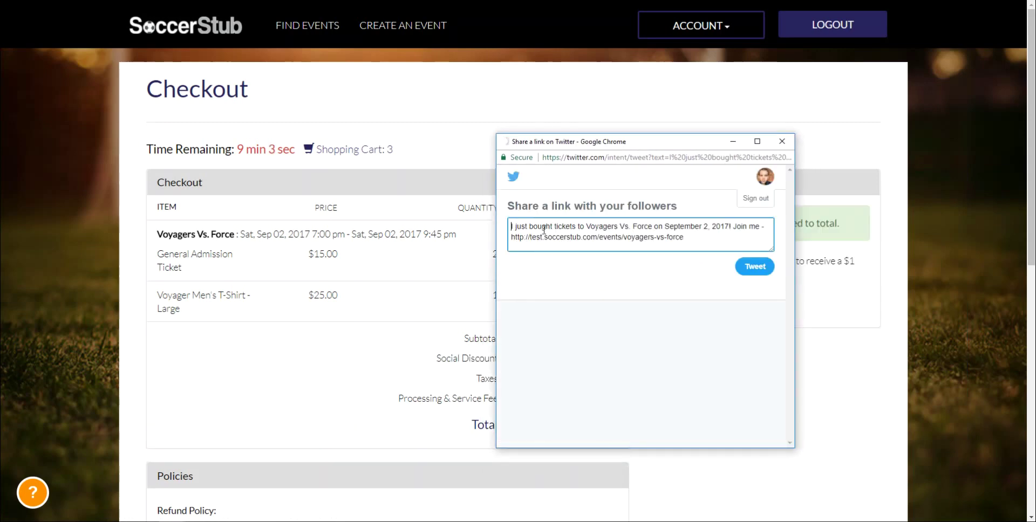
text(.)
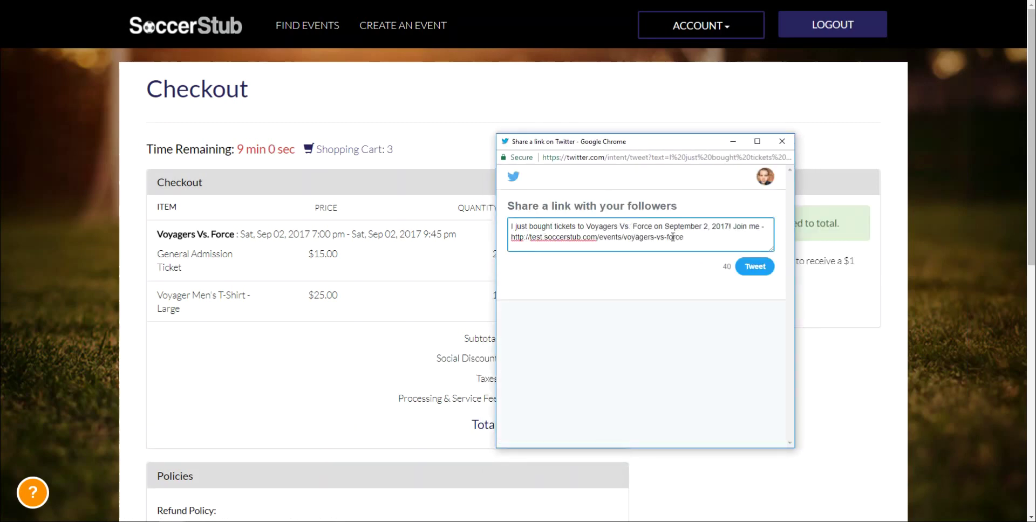
key(BackSpace)
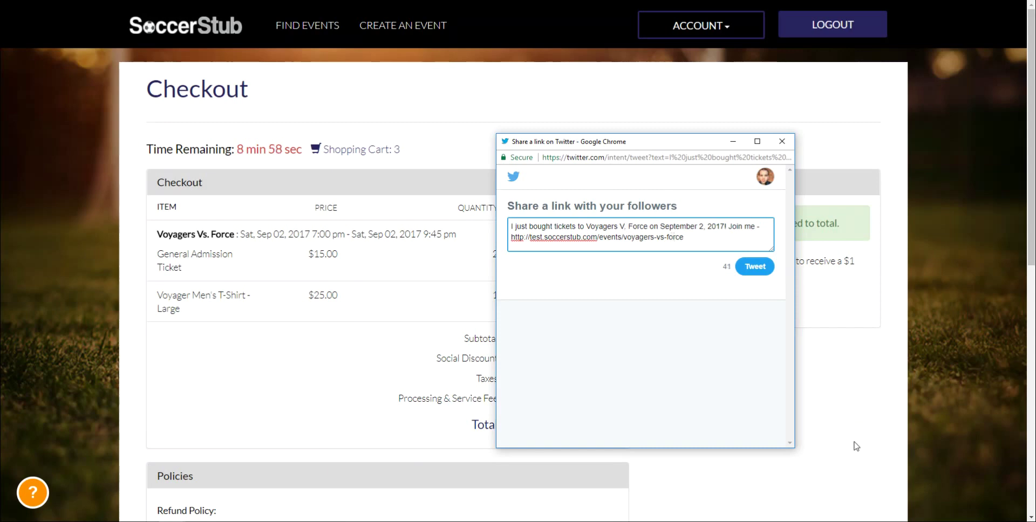
drag(511, 226, 692, 234)
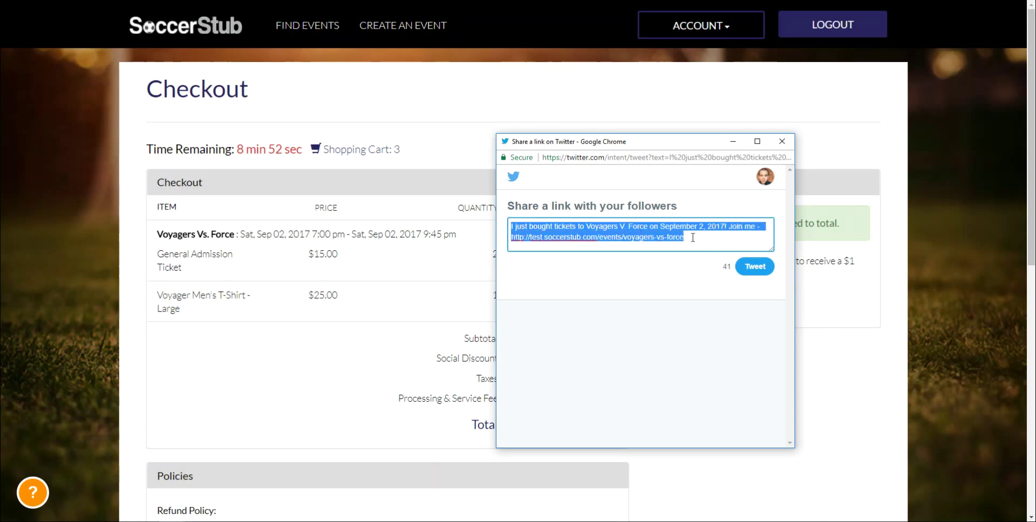
click(691, 235)
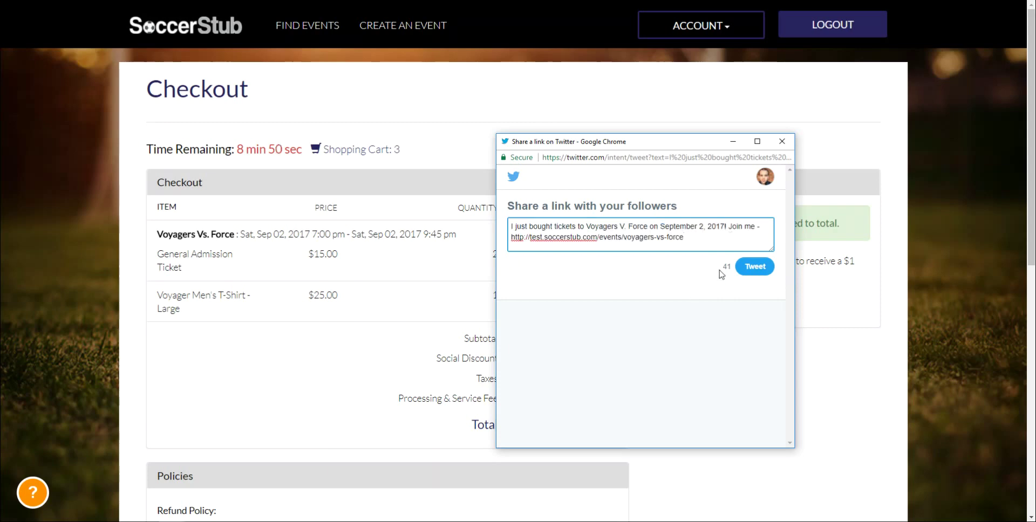
click(758, 274)
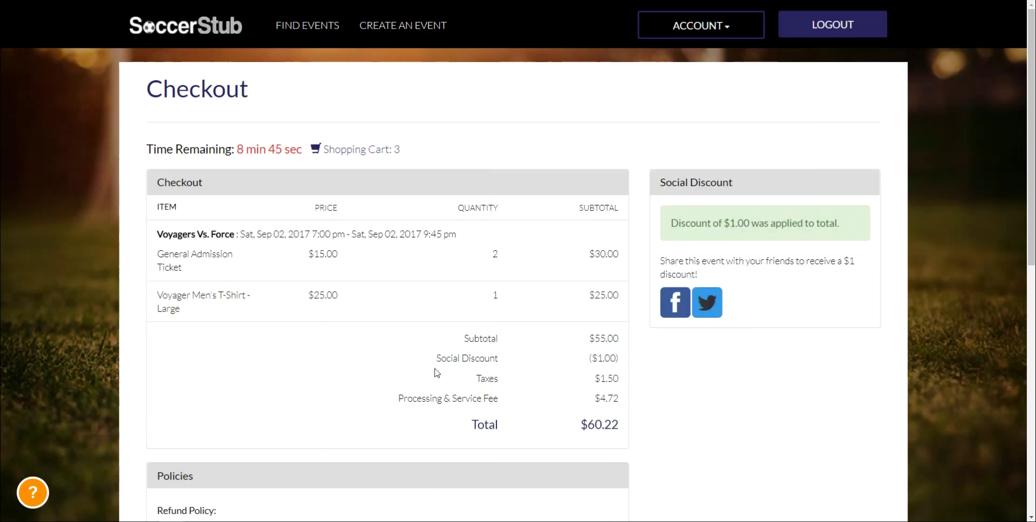
Highlight the $1.00 Social Discount line, then scroll down to the payment section
drag(433, 365, 624, 360)
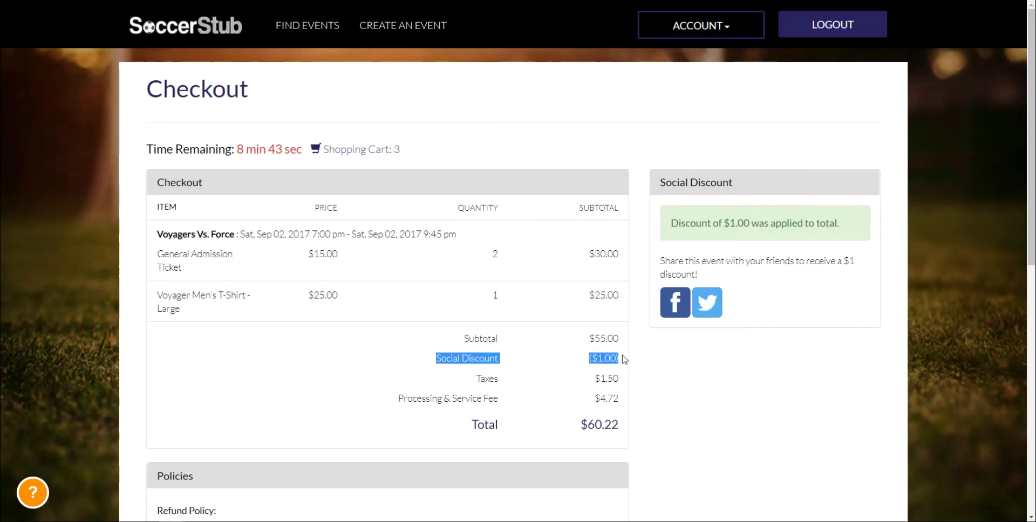
click(625, 360)
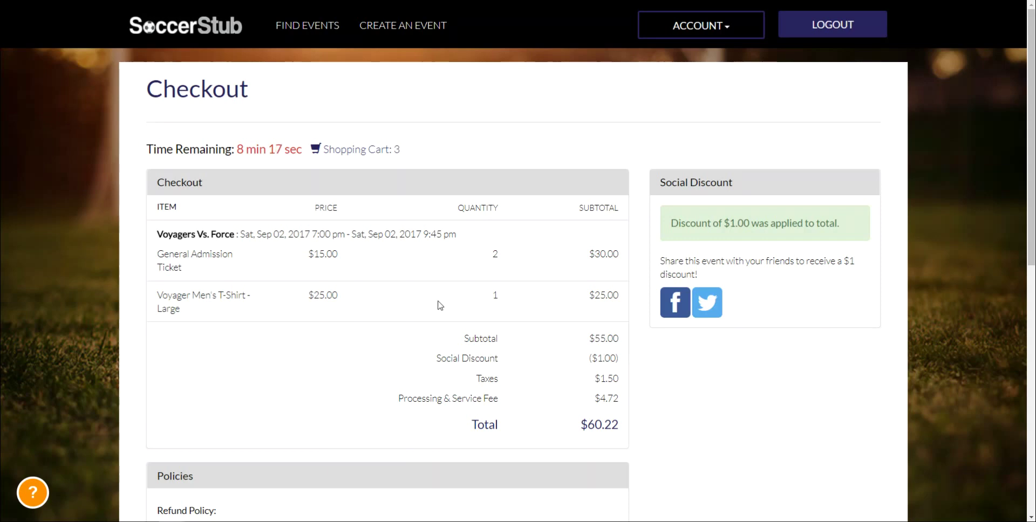
scroll(441, 302, down, 6)
scroll(441, 302, down, 3)
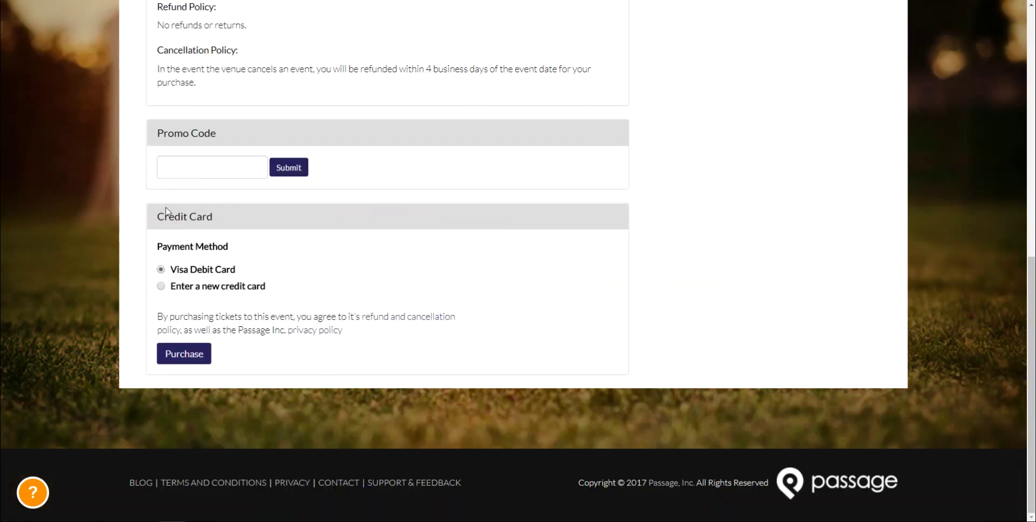
Try the new credit card option, then switch back to the saved Visa Debit Card
drag(168, 217, 239, 221)
click(183, 220)
click(177, 285)
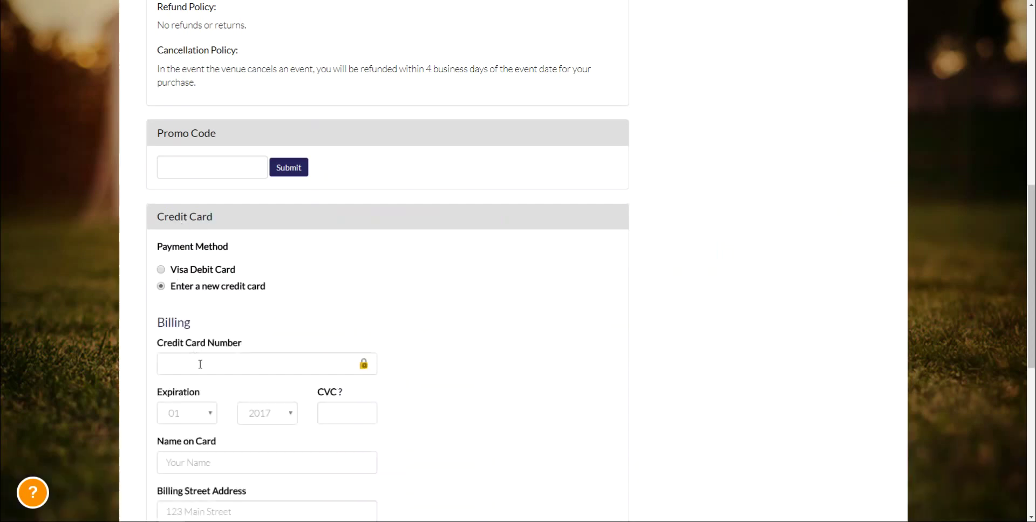
click(195, 260)
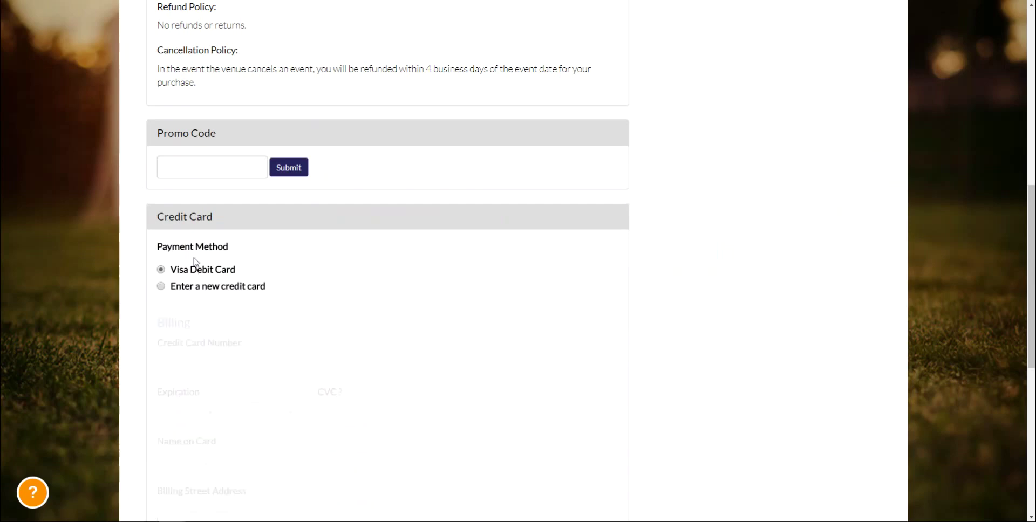
Place the order and confirm the $60.22 charge
click(193, 358)
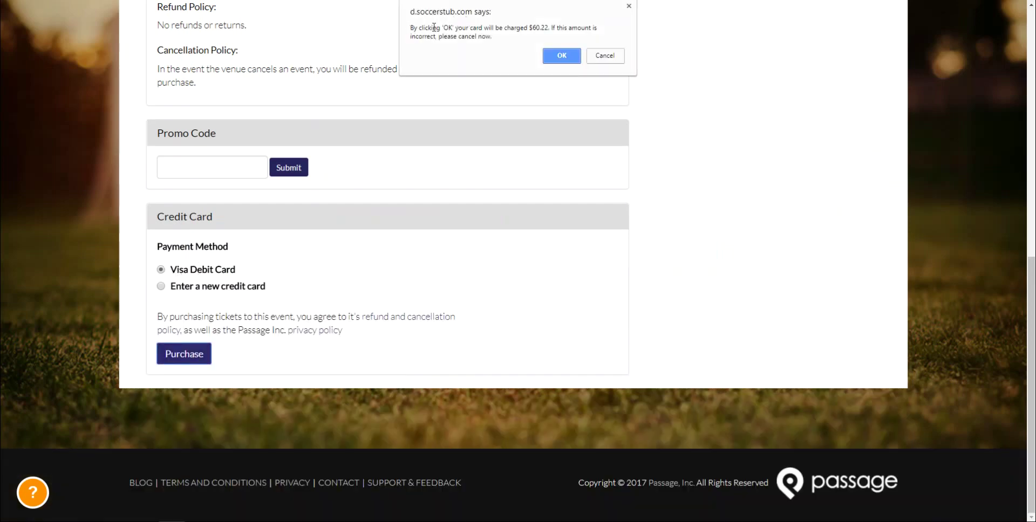
mouse_move(537, 28)
mouse_down()
mouse_move(566, 29)
mouse_move(520, 29)
mouse_up()
click(521, 29)
click(560, 56)
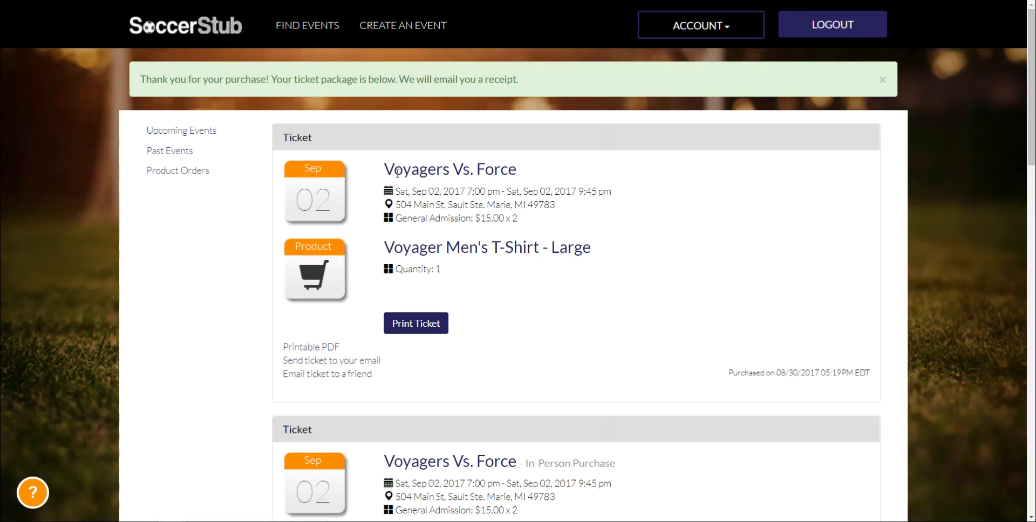
Review the thank-you message and open the Email ticket to a friend form
drag(140, 80, 529, 80)
click(528, 79)
scroll(396, 167, down, 1)
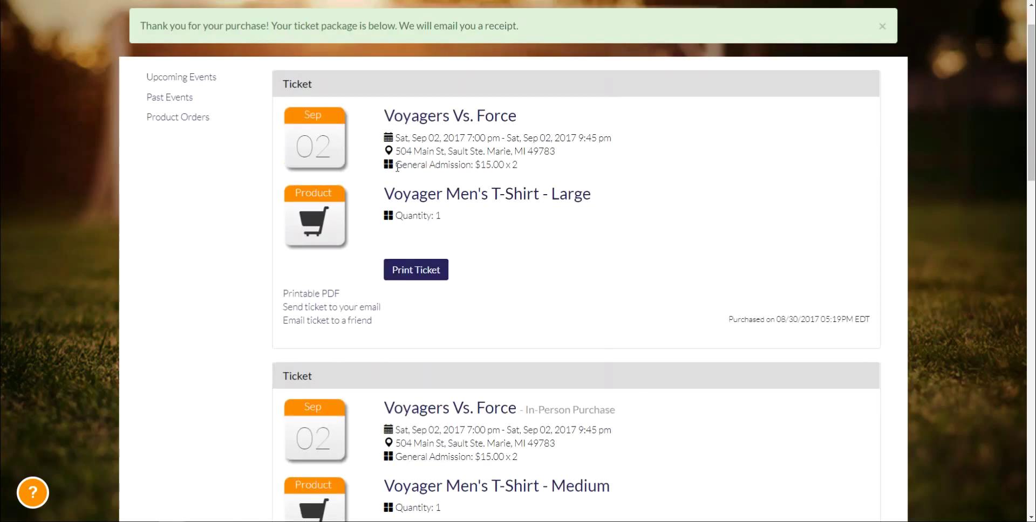
drag(297, 85, 570, 109)
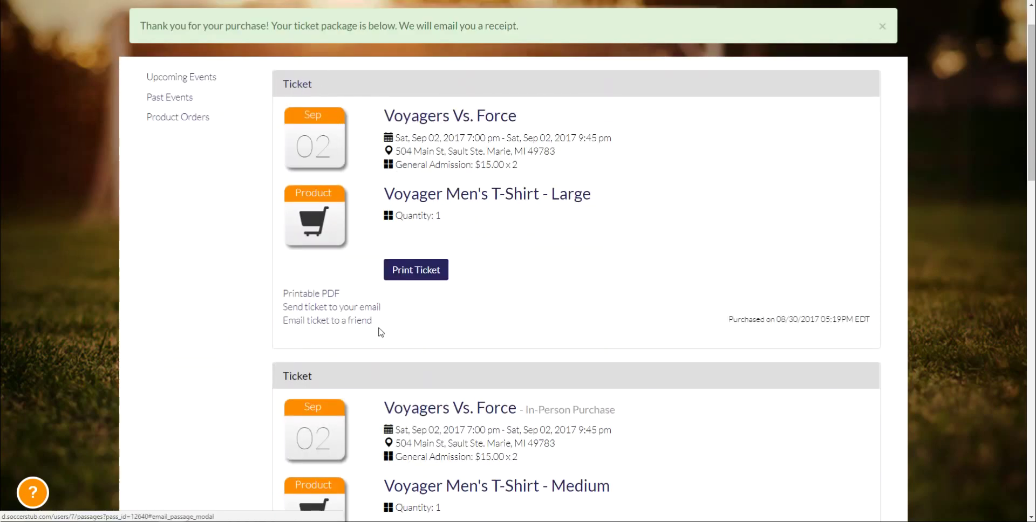
drag(465, 330, 283, 327)
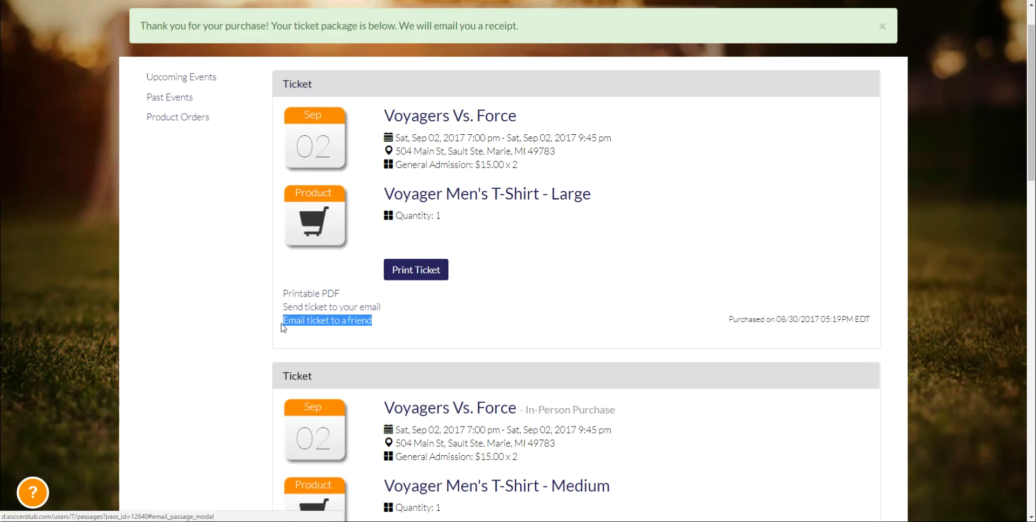
click(313, 345)
click(357, 322)
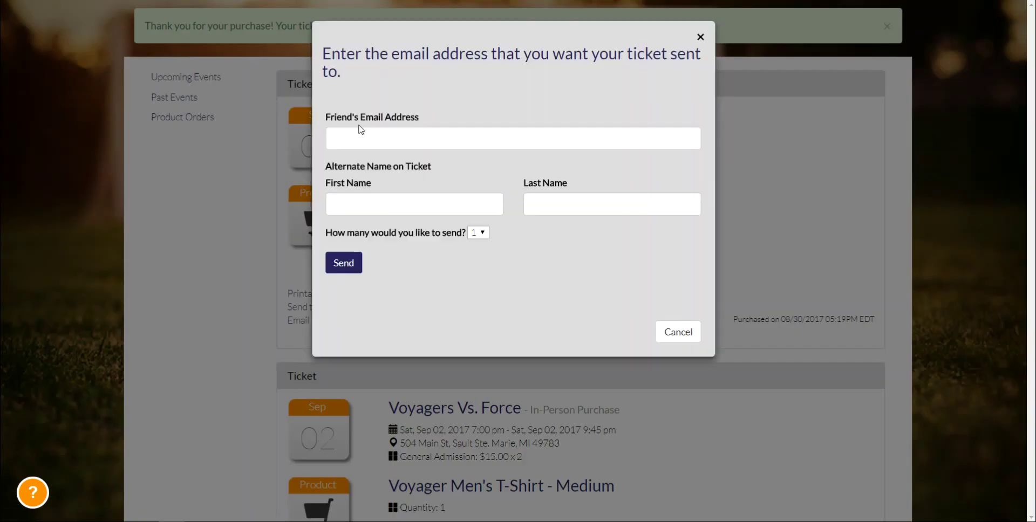
Focus the alternate first name field, then cancel the email-to-a-friend form
click(342, 204)
click(684, 338)
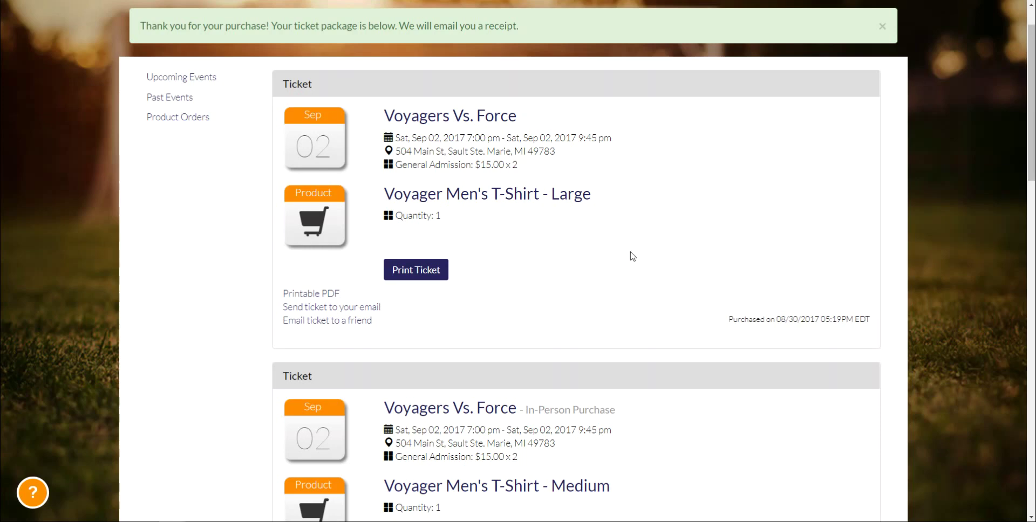
Open the Printable PDF ticket link from its right-click menu
right_click(323, 293)
click(369, 300)
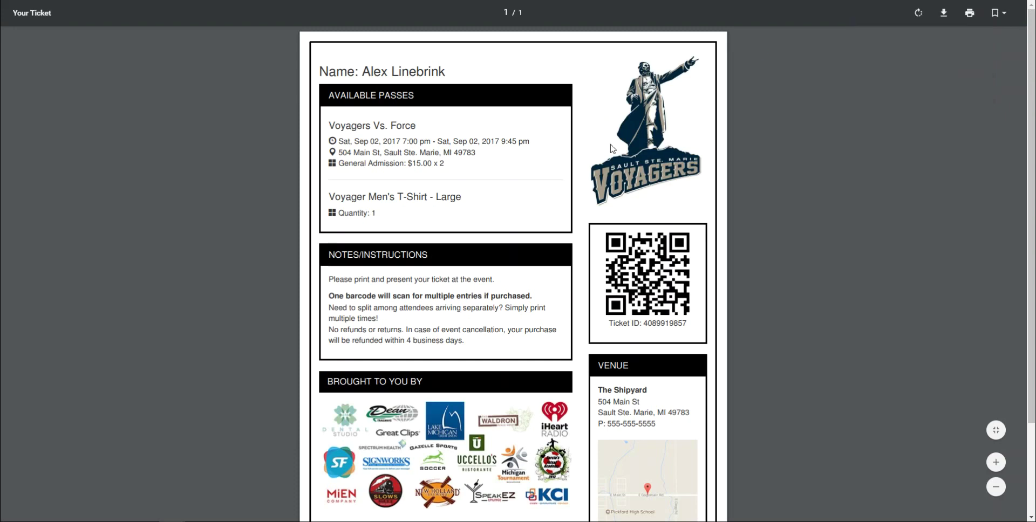
scroll(485, 228, up, 1)
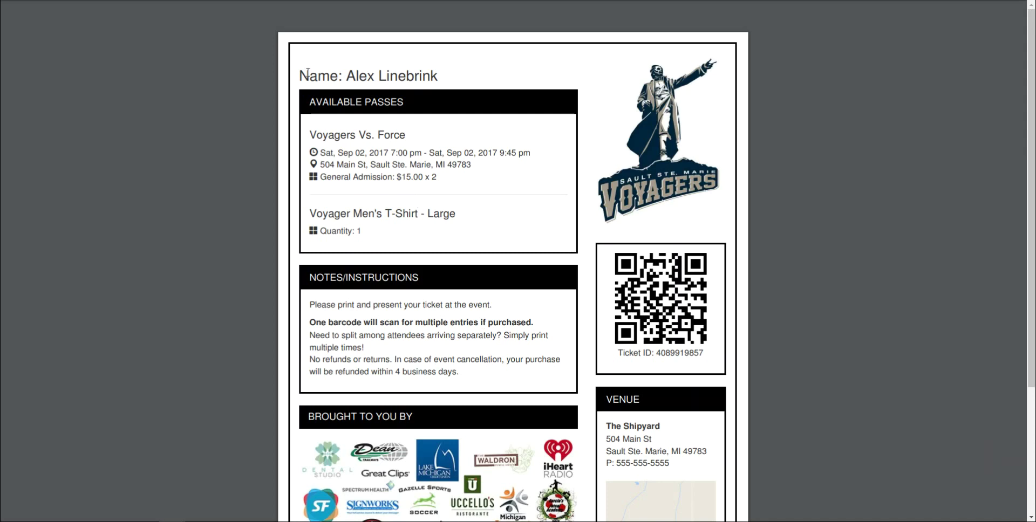
drag(301, 74, 504, 81)
click(504, 87)
drag(309, 135, 485, 183)
click(486, 183)
drag(435, 177, 315, 185)
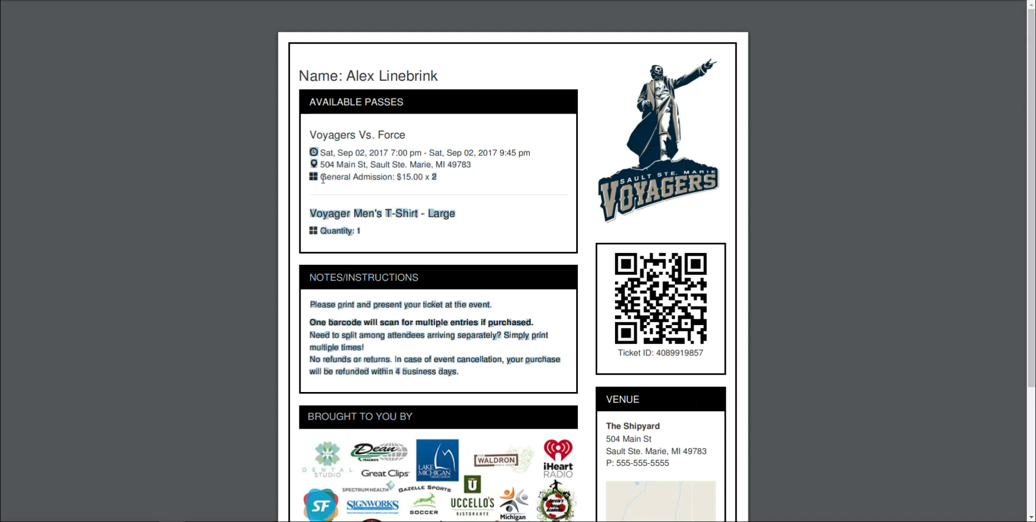
click(324, 179)
drag(370, 230, 301, 213)
click(301, 213)
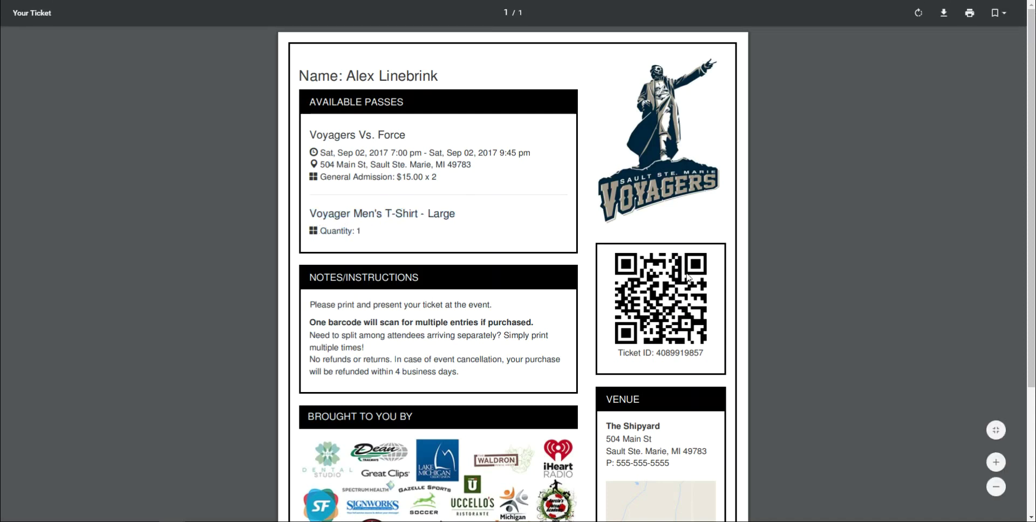
scroll(641, 361, down, 1)
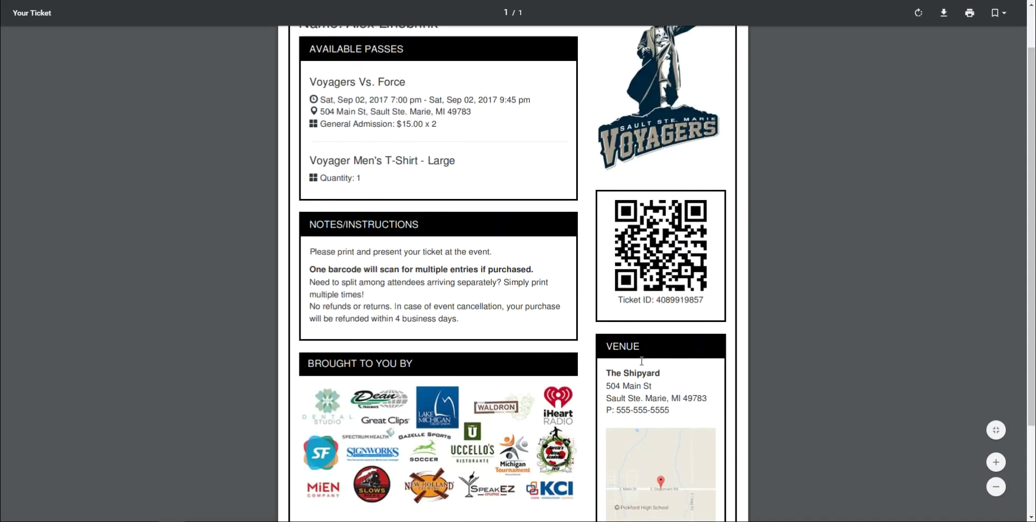
drag(606, 373, 660, 375)
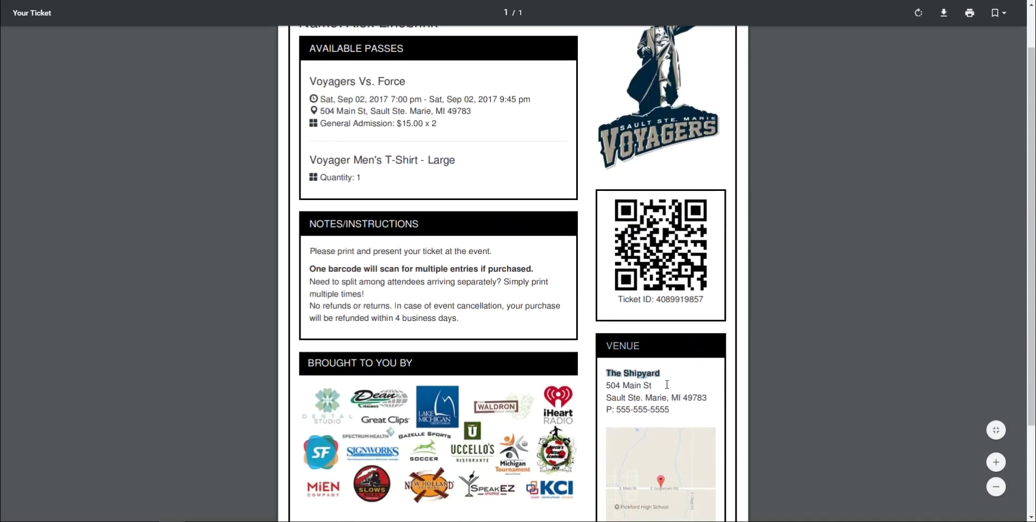
click(662, 398)
scroll(680, 419, down, 1)
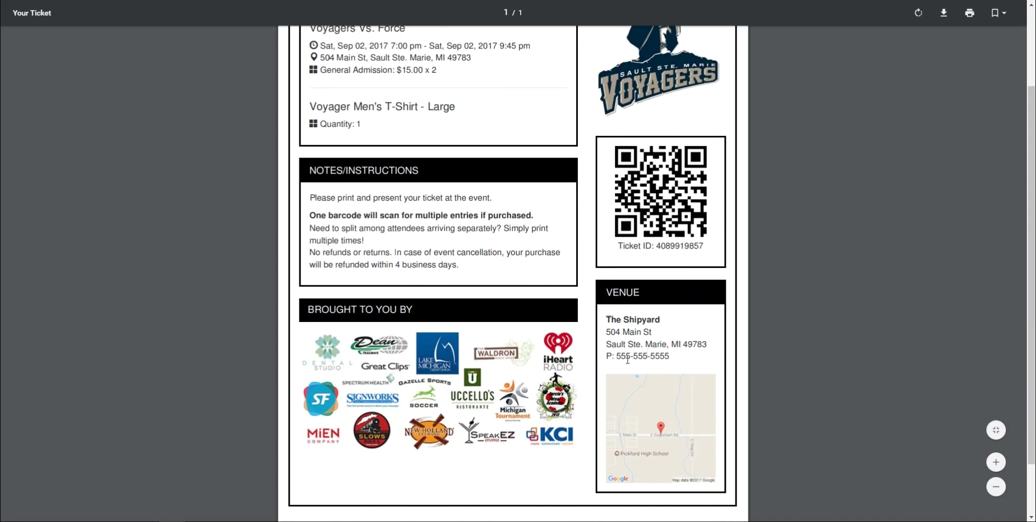
scroll(483, 361, up, 2)
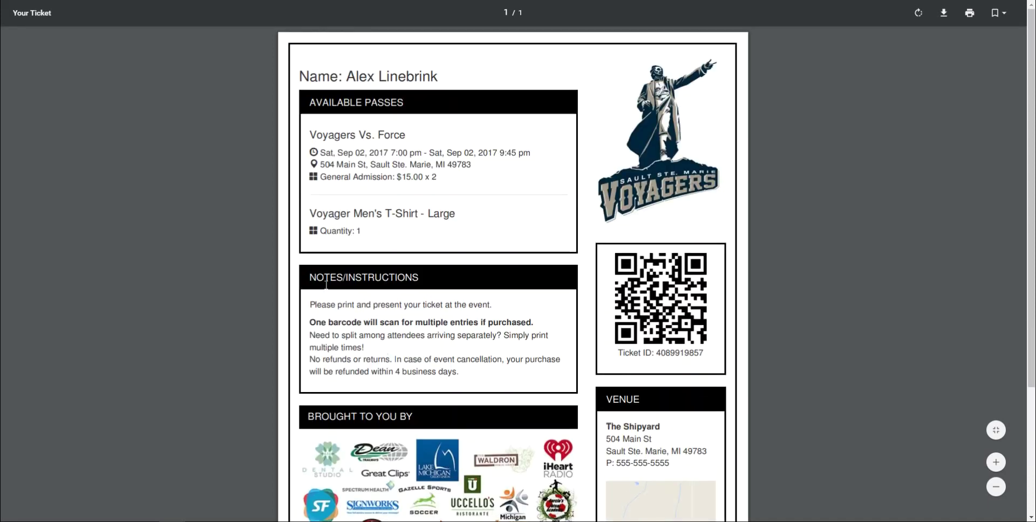
drag(312, 277, 473, 384)
click(473, 384)
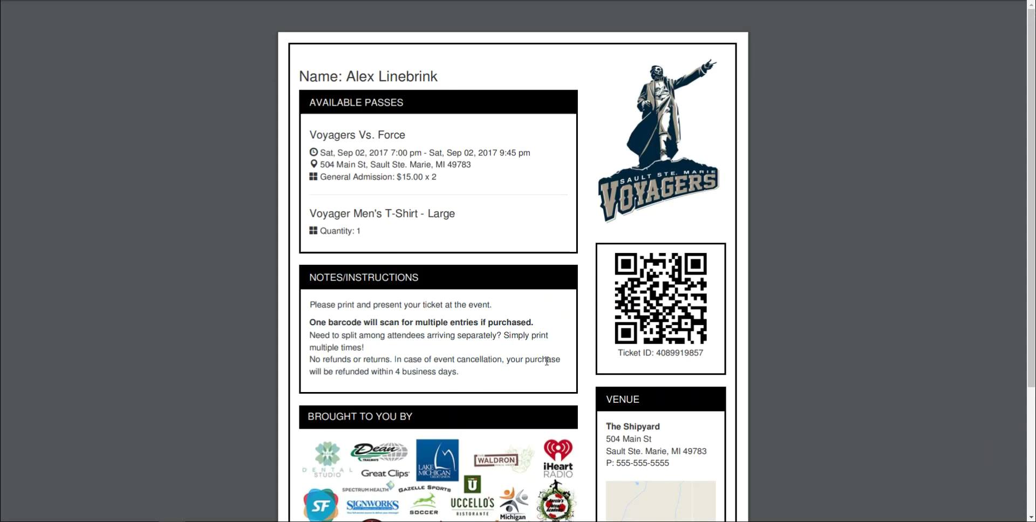
scroll(520, 391, down, 2)
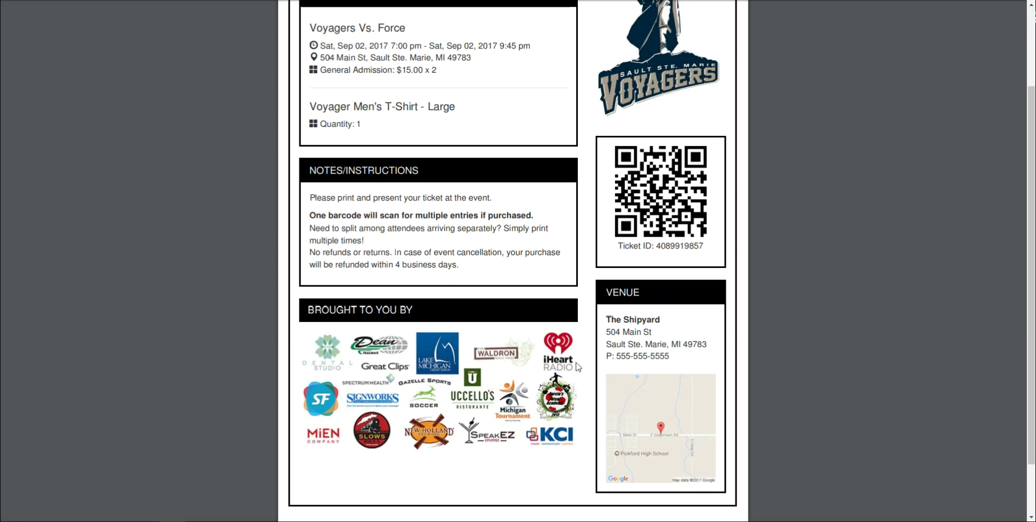
scroll(539, 405, up, 2)
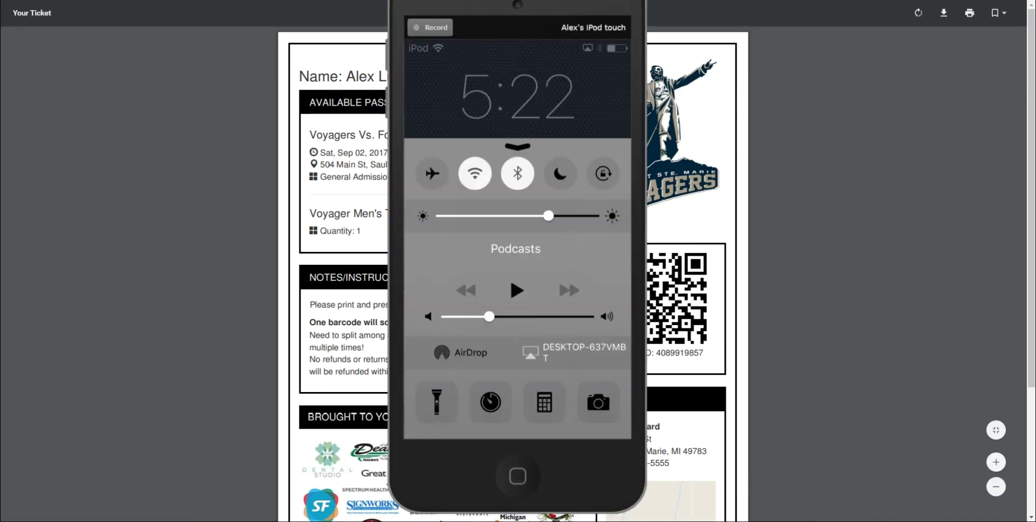
Move the iPod mirror aside, exit full screen, and widen the browser to show the whole ticket
drag(483, 16, 868, 17)
key(F11)
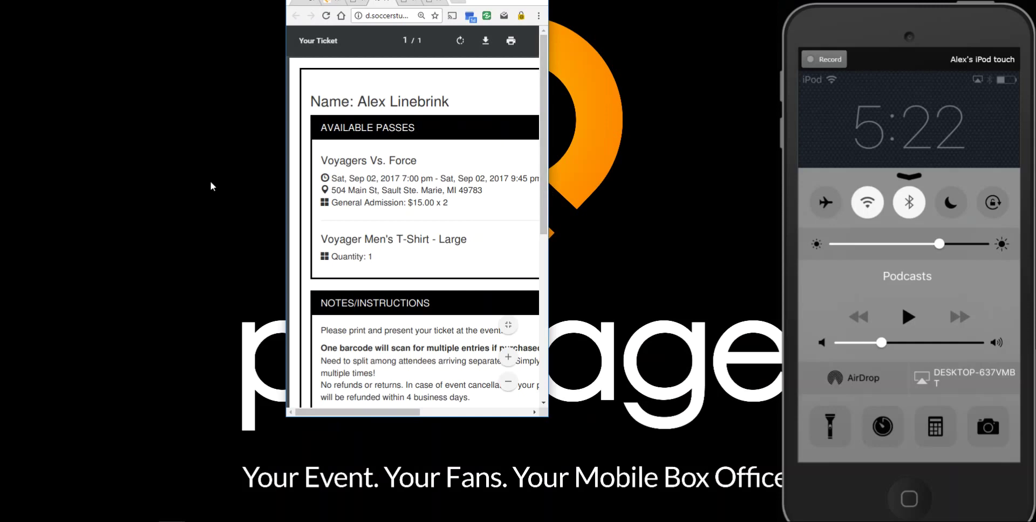
drag(285, 181, 39, 176)
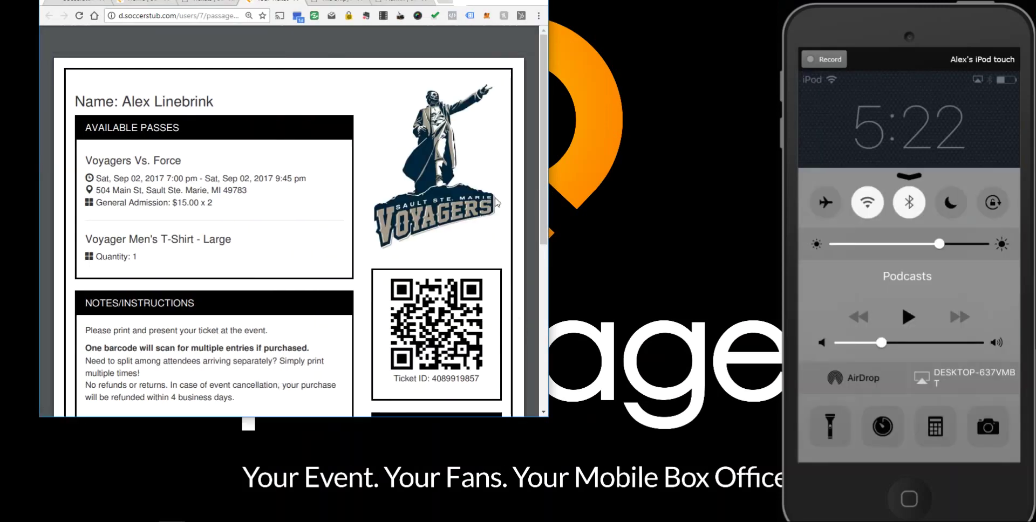
Shrink the iPod mirror window and lengthen the browser to reveal the venue and sponsors
drag(794, 27, 673, 15)
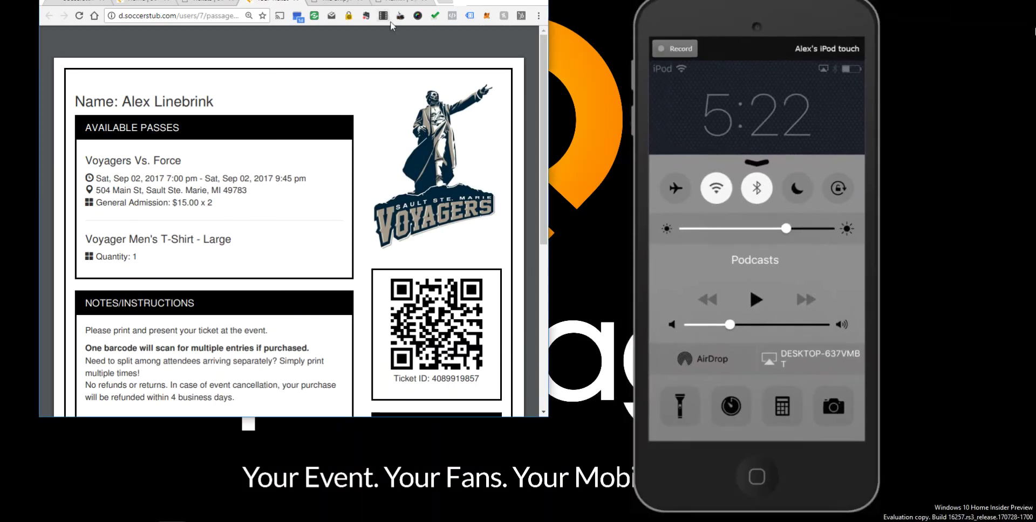
drag(414, 418, 415, 483)
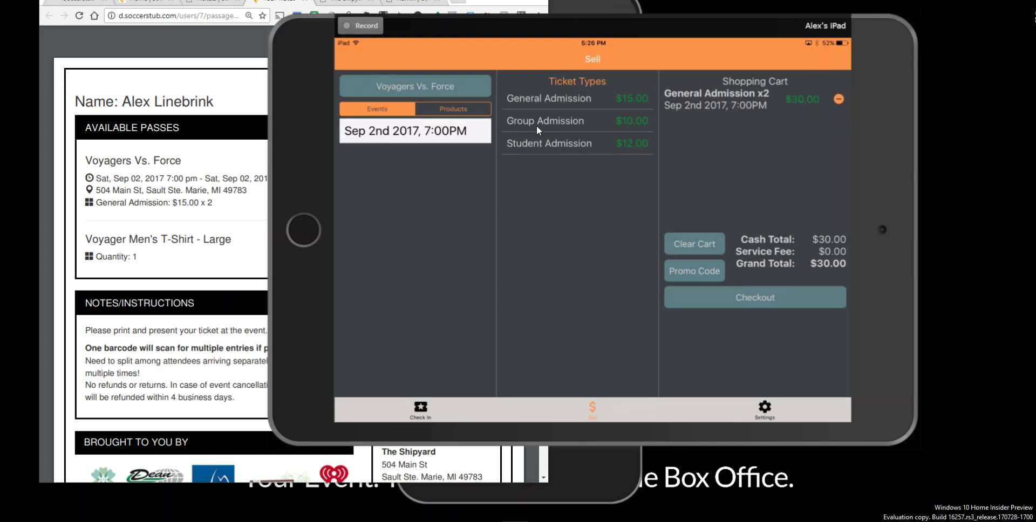
Switch the Sell screen to Products and show the Voyager Men's T-Shirt size variants
click(476, 110)
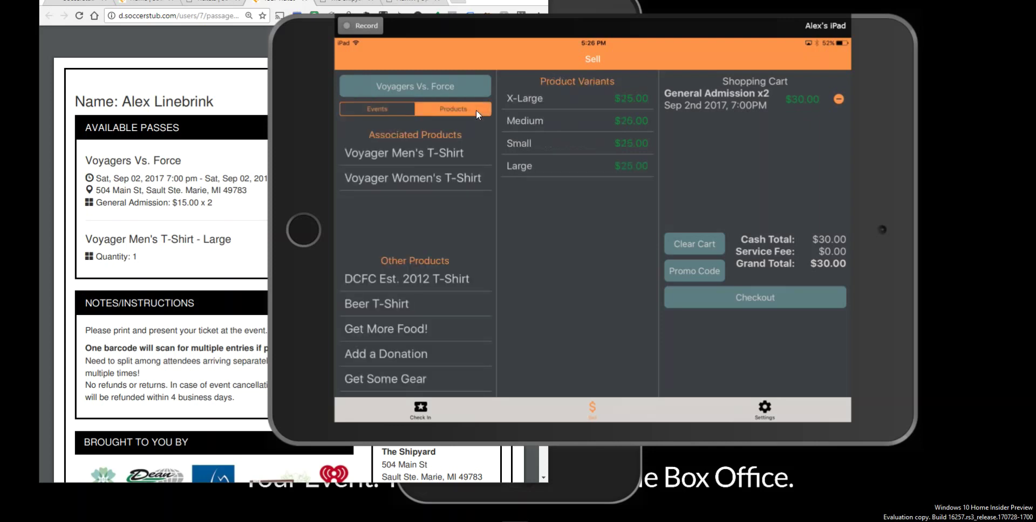
click(452, 154)
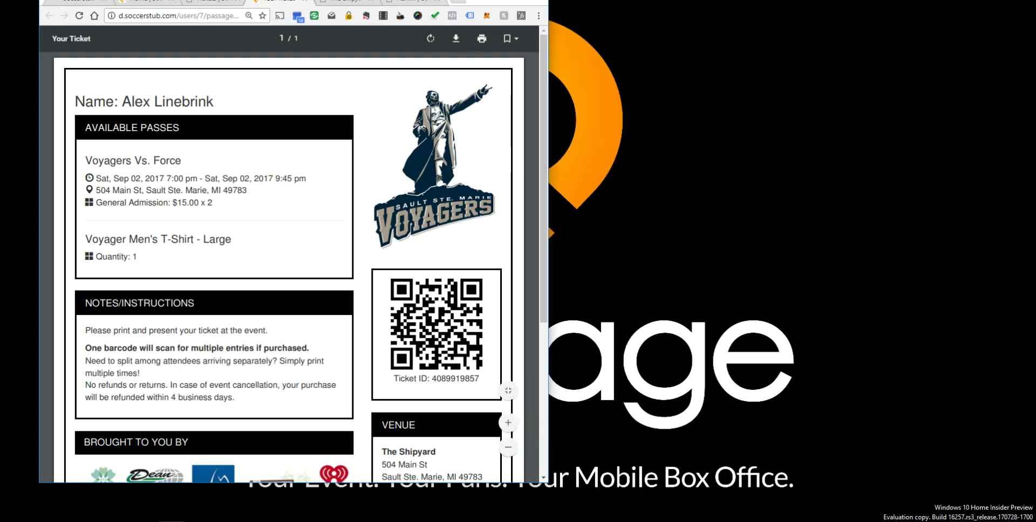
Make the PDF ticket window full screen, then go to Admin from the Account menu
drag(380, 3, 404, 16)
key(F11)
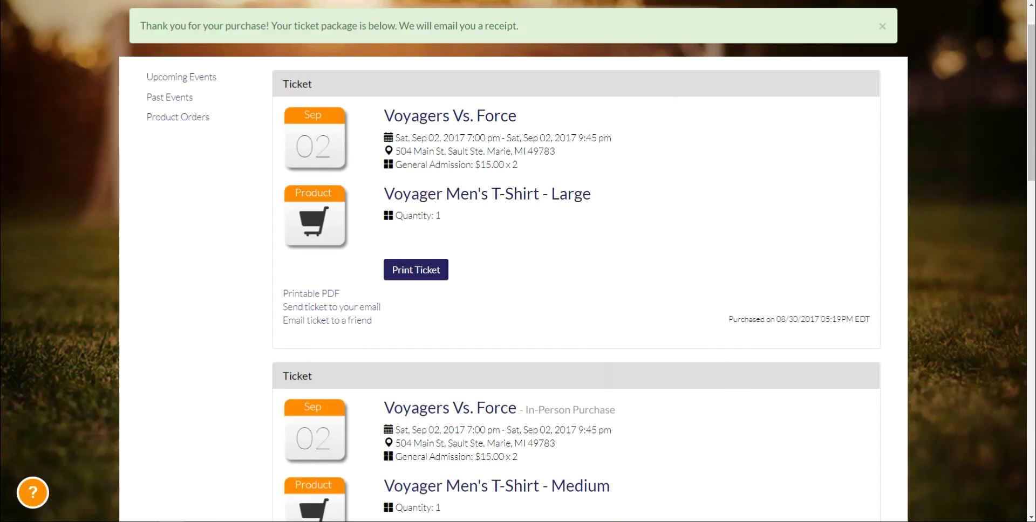
scroll(712, 41, up, 2)
click(728, 30)
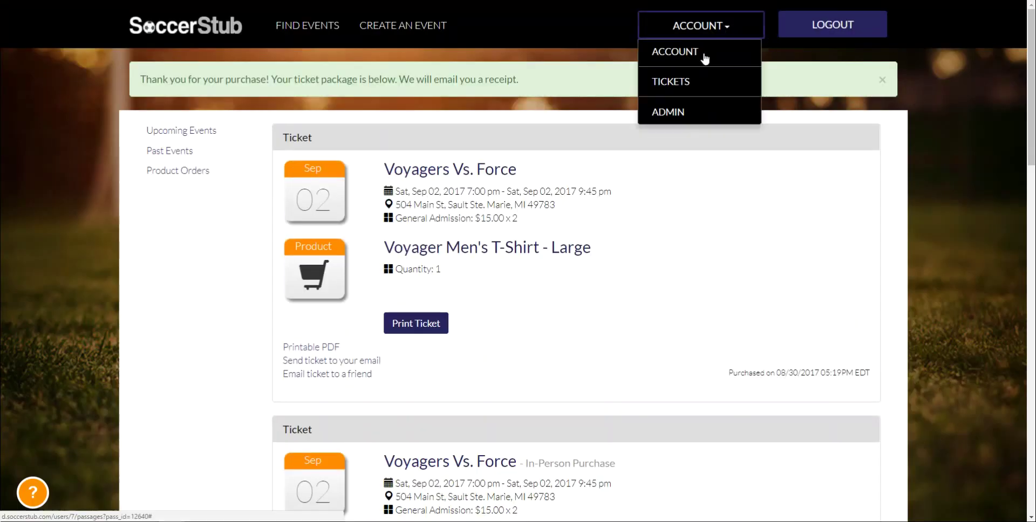
click(667, 112)
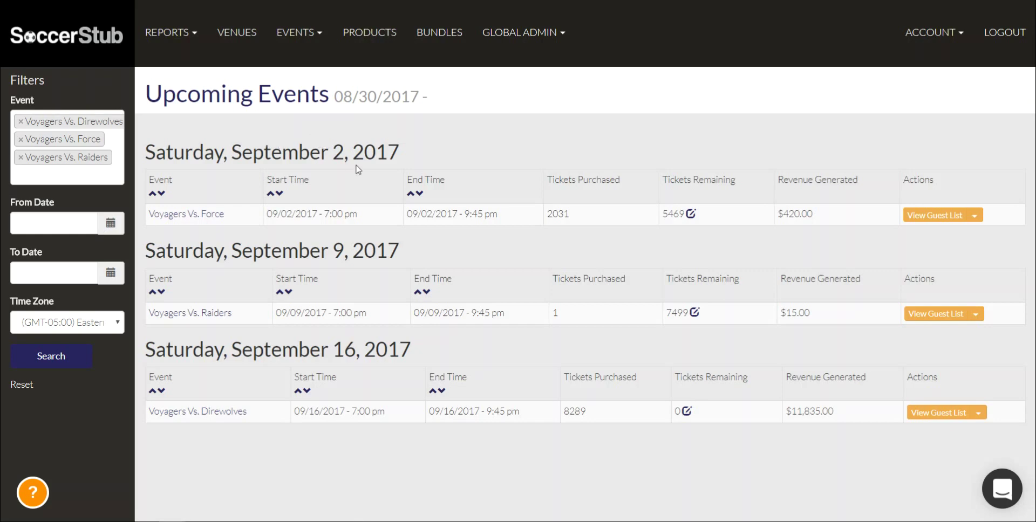
drag(164, 142, 399, 136)
click(287, 180)
drag(223, 250, 475, 250)
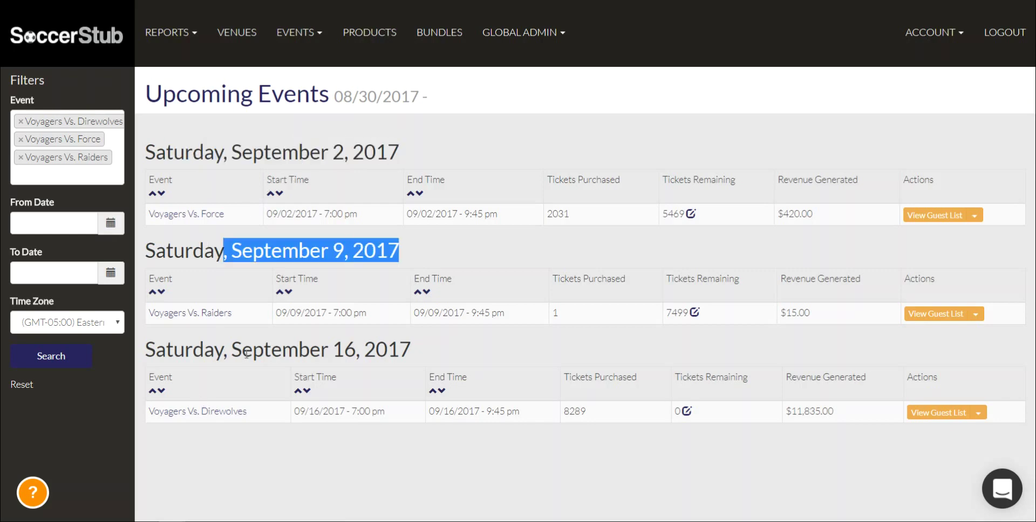
drag(216, 346, 393, 338)
click(393, 338)
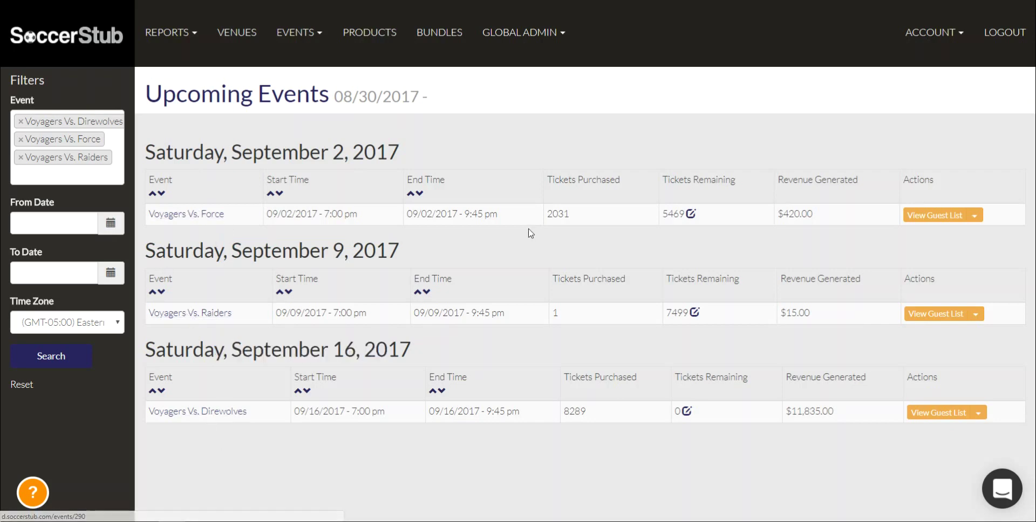
mouse_move(544, 216)
mouse_down()
mouse_move(592, 215)
mouse_move(547, 216)
mouse_up()
click(595, 216)
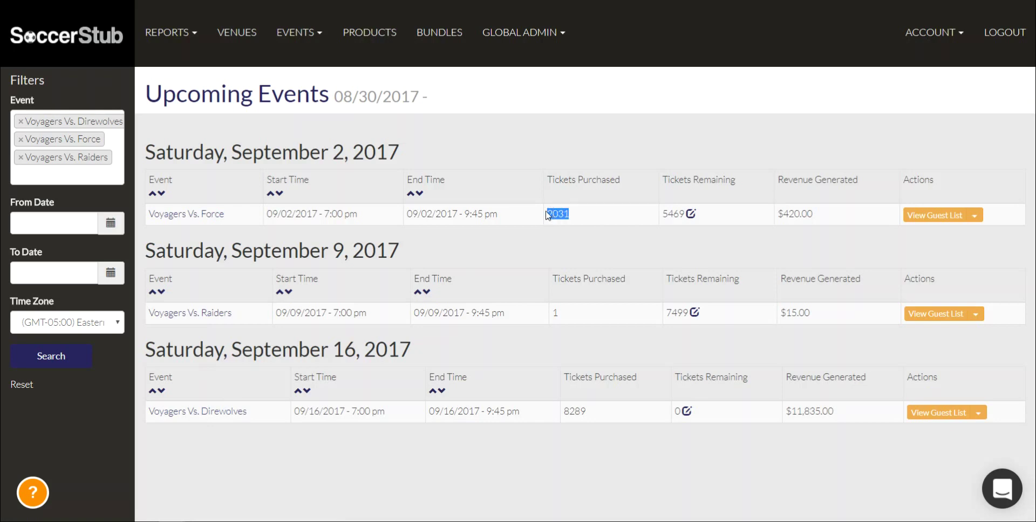
click(666, 224)
drag(658, 213, 686, 215)
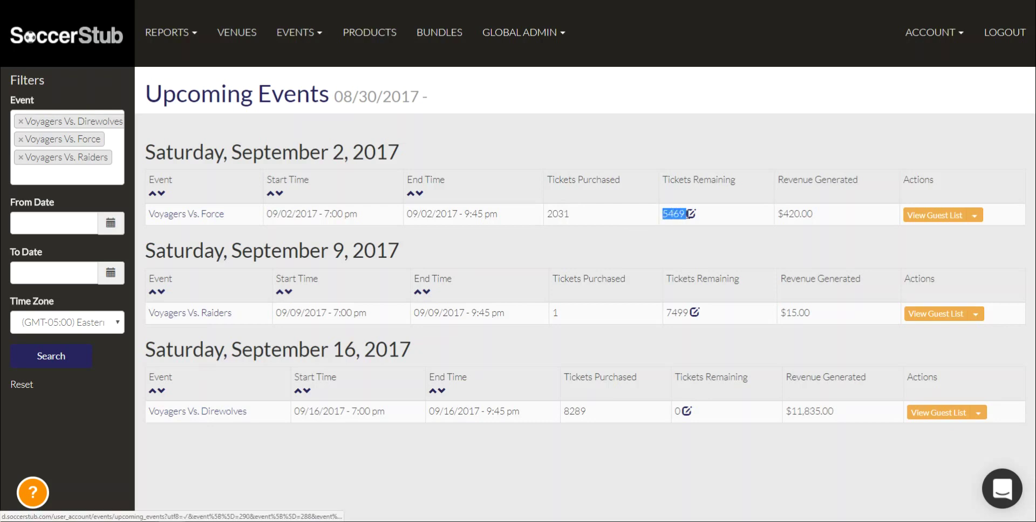
click(649, 203)
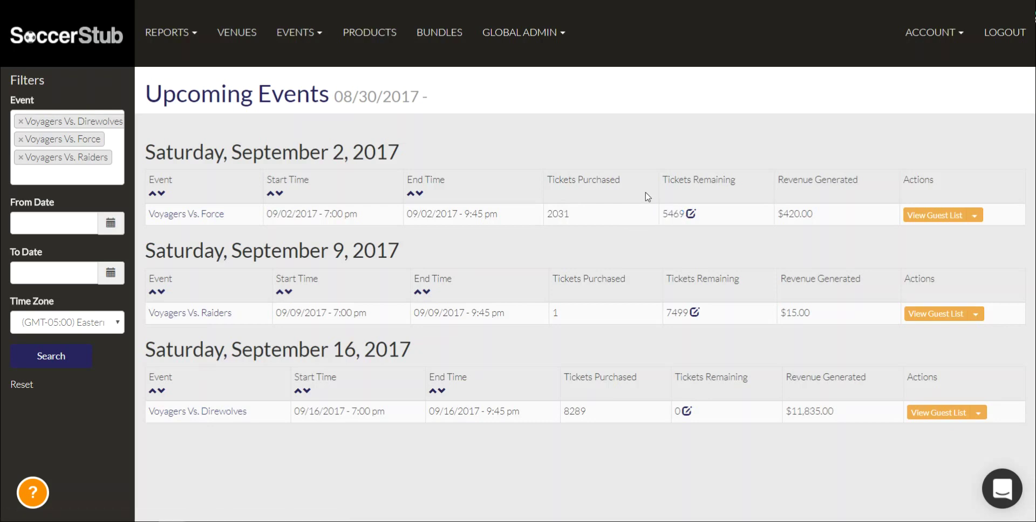
Replace the Voyagers Vs. Force ticket limit of 7500 and save, leaving 5965 tickets remaining
click(691, 213)
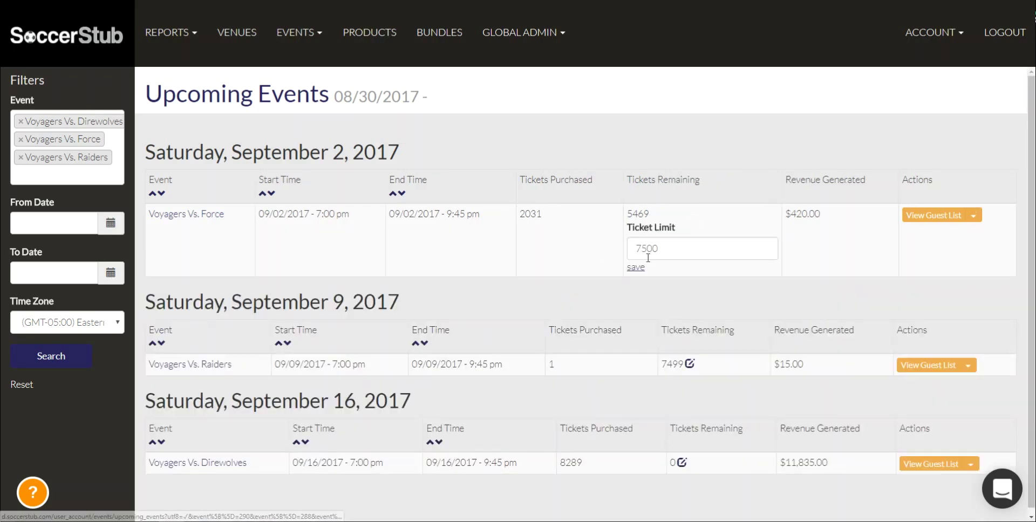
drag(660, 252, 622, 249)
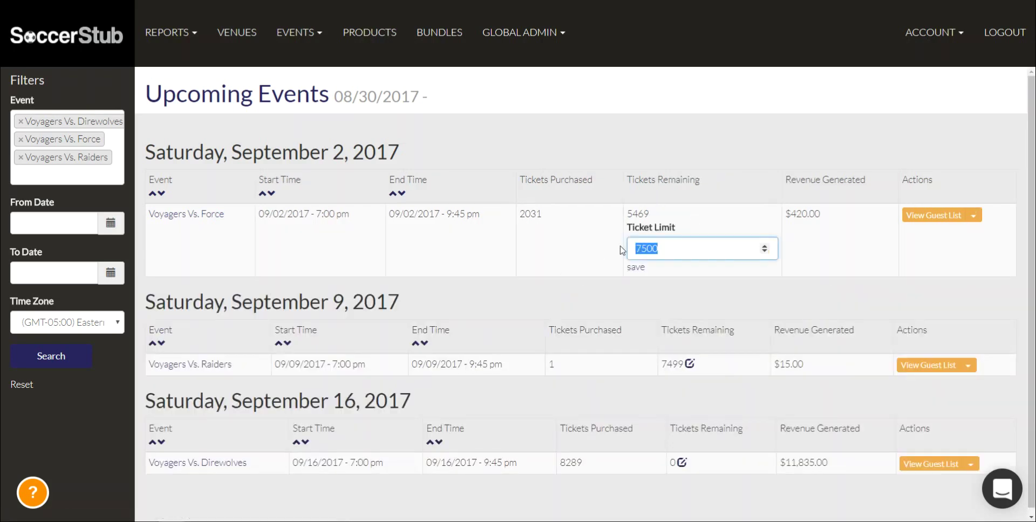
text(8000)
click(634, 268)
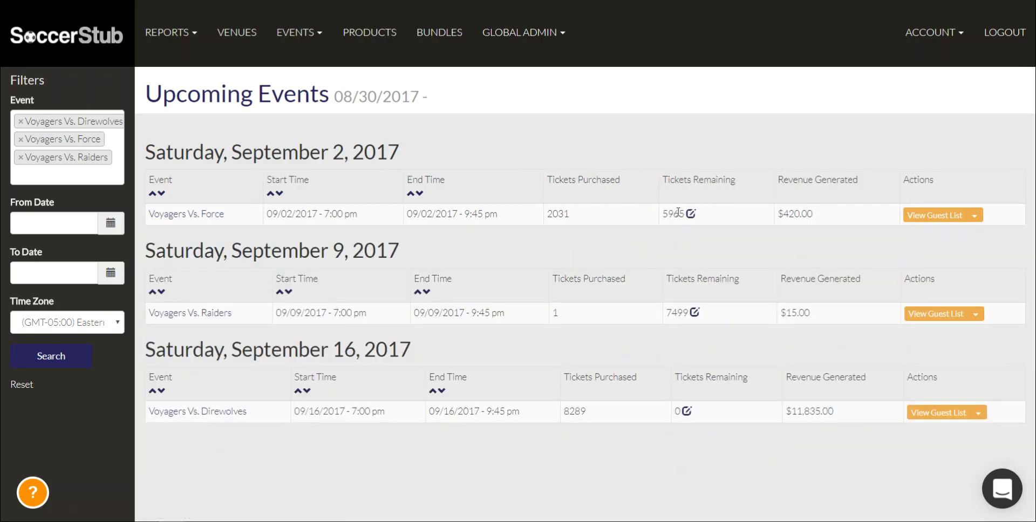
Highlight the Revenue Generated and Actions column headers on the events list
drag(776, 178, 803, 182)
click(798, 193)
drag(941, 185, 902, 176)
click(905, 179)
Open the Voyagers Vs. Force guest list and look over its rows and filter fields
click(924, 218)
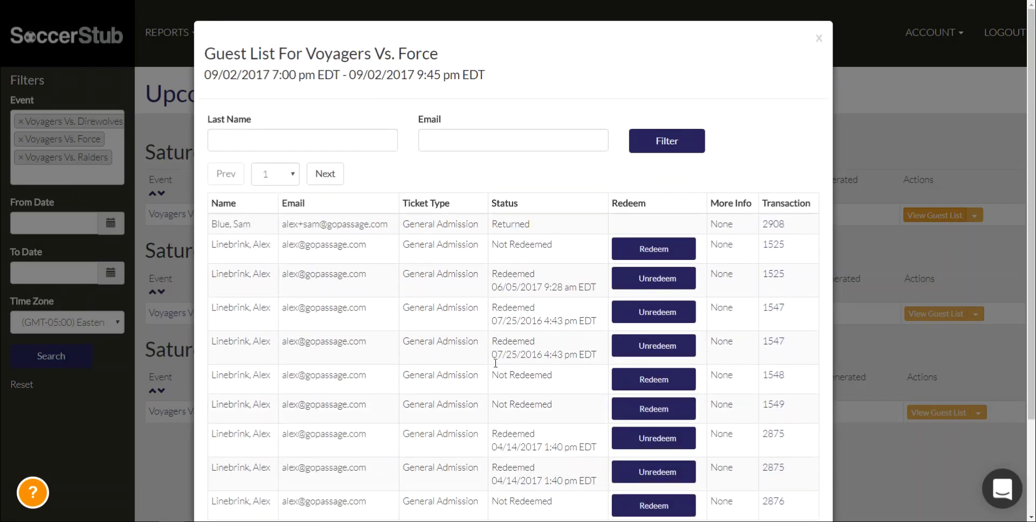
drag(332, 273, 366, 409)
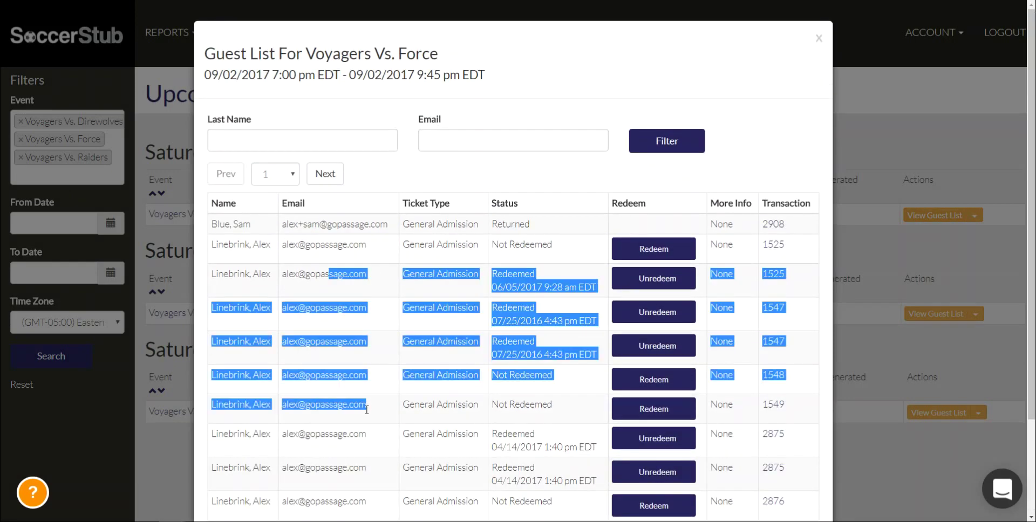
click(367, 410)
scroll(347, 400, down, 1)
scroll(347, 399, up, 2)
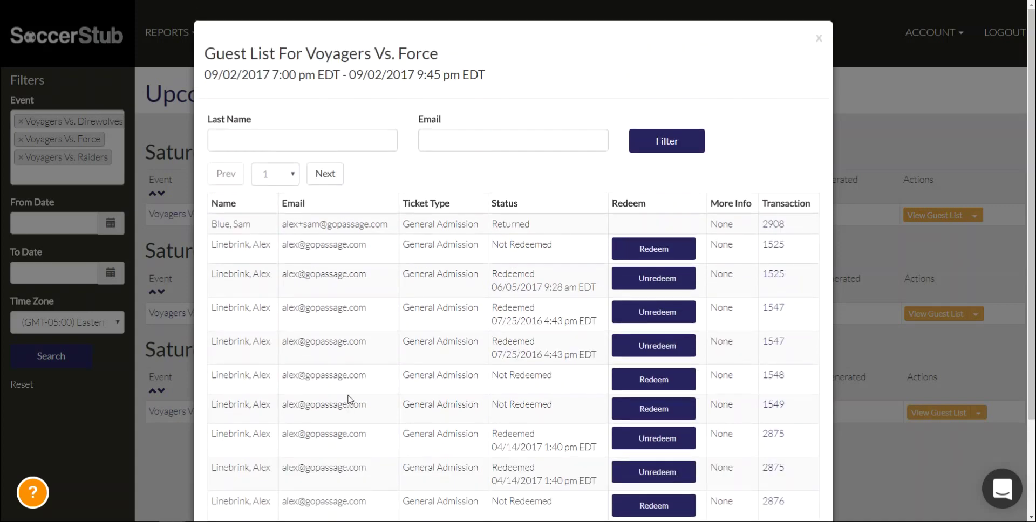
click(247, 141)
click(493, 148)
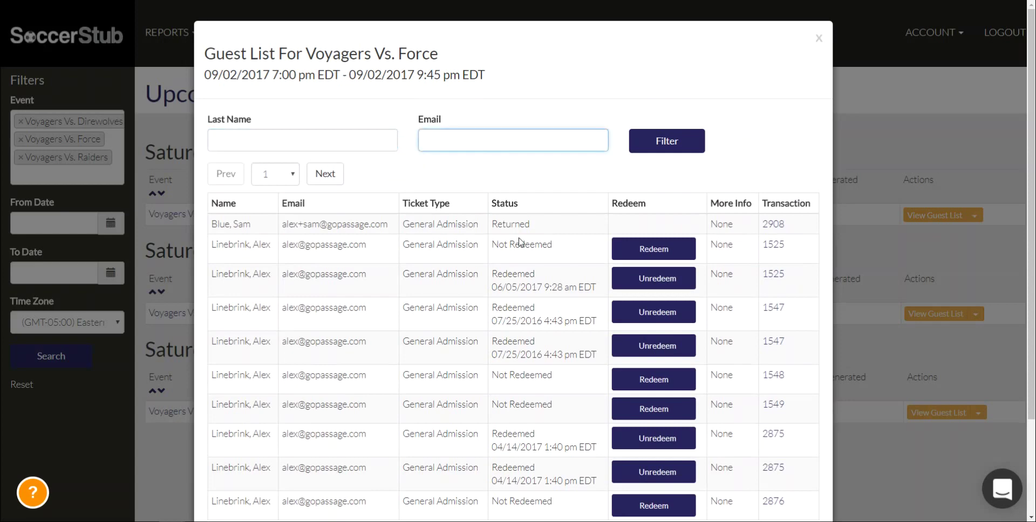
Redeem the first not-redeemed ticket in the guest list
click(652, 250)
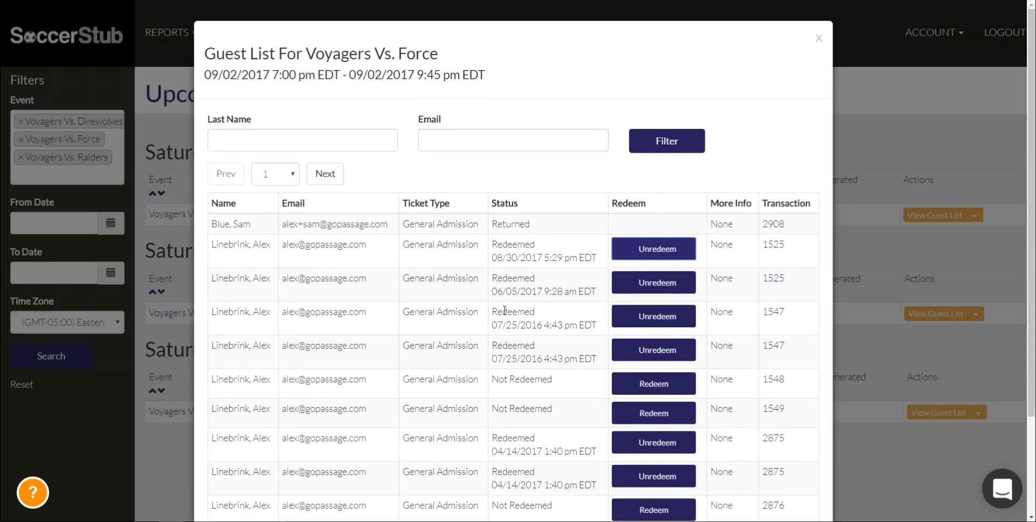
click(715, 239)
drag(711, 204, 751, 205)
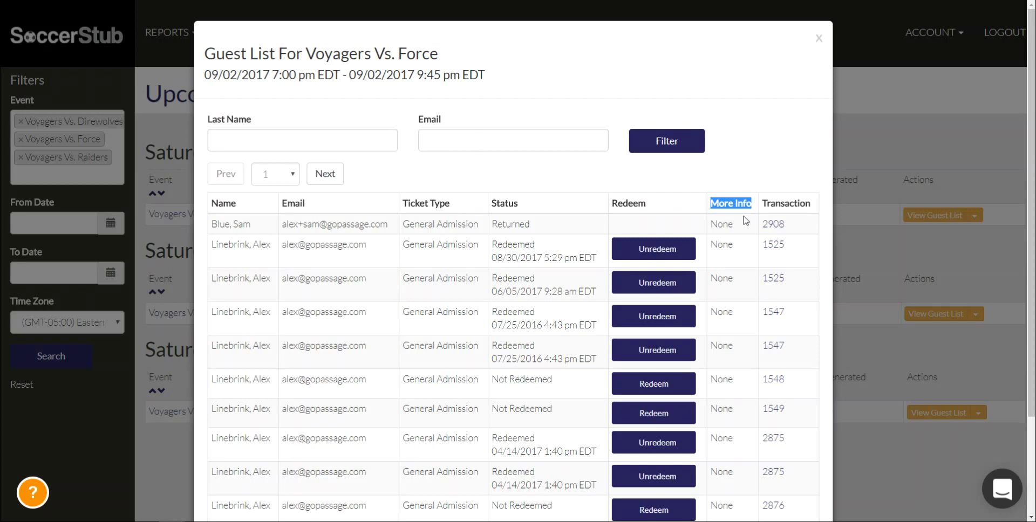
click(742, 231)
Expand that ticket's $60.35 transaction and open the full transaction in a new tab
click(773, 246)
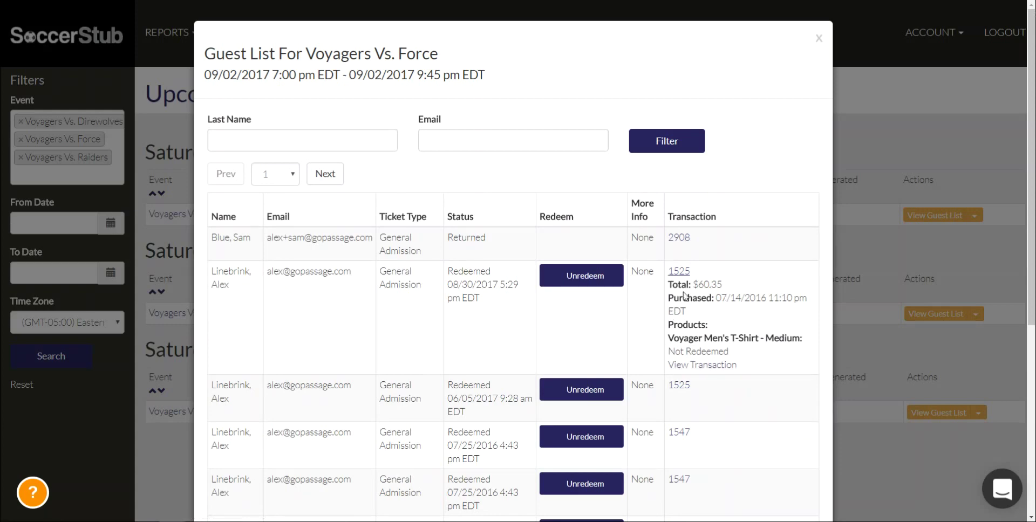
drag(688, 284, 729, 290)
click(729, 290)
mouse_move(751, 338)
mouse_down()
mouse_move(825, 337)
mouse_move(759, 336)
mouse_up()
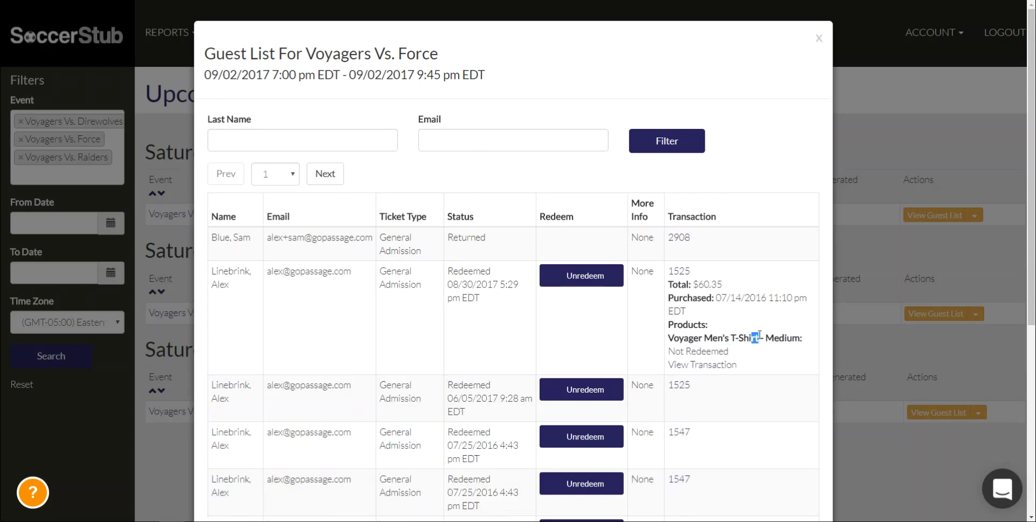
right_click(713, 367)
click(737, 209)
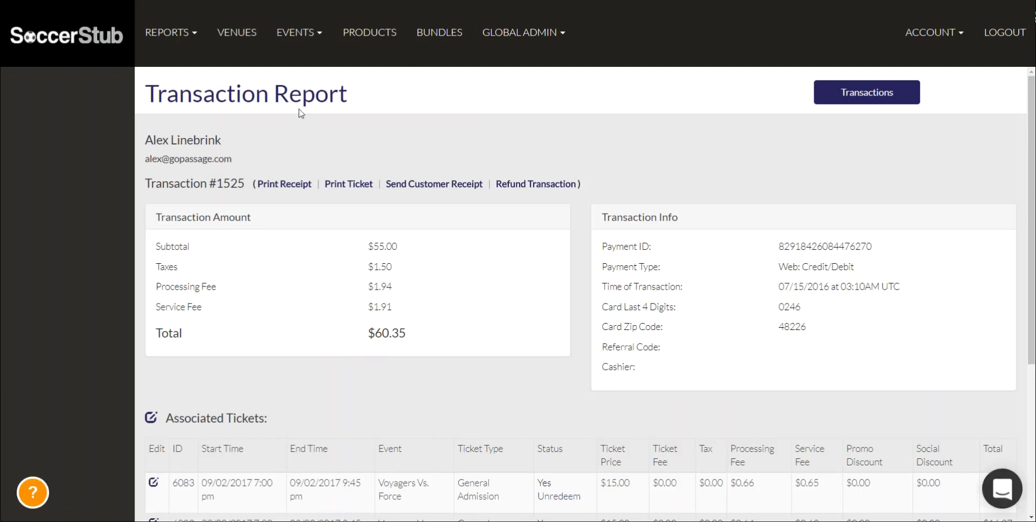
drag(145, 140, 228, 147)
click(215, 153)
mouse_move(260, 186)
mouse_down()
mouse_move(340, 185)
mouse_move(273, 178)
mouse_up()
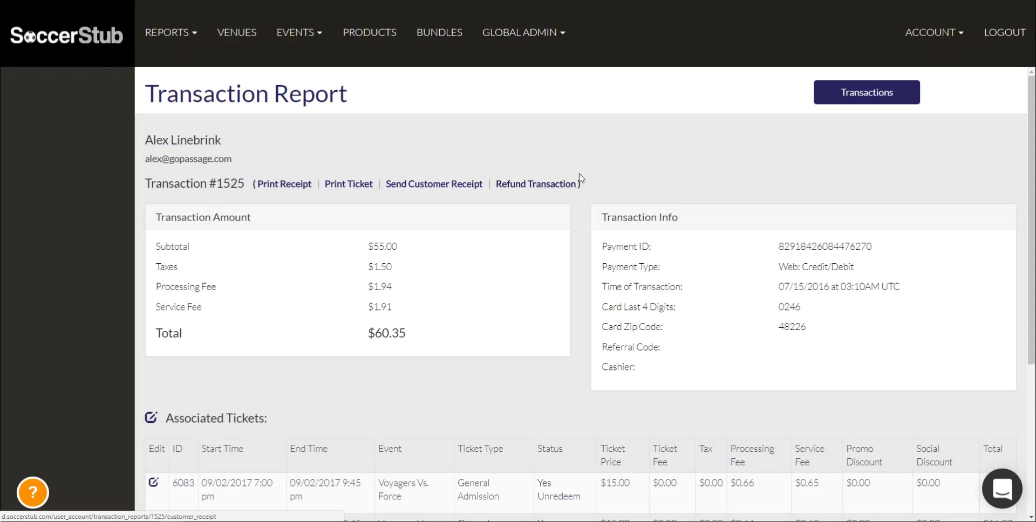
drag(583, 184, 497, 188)
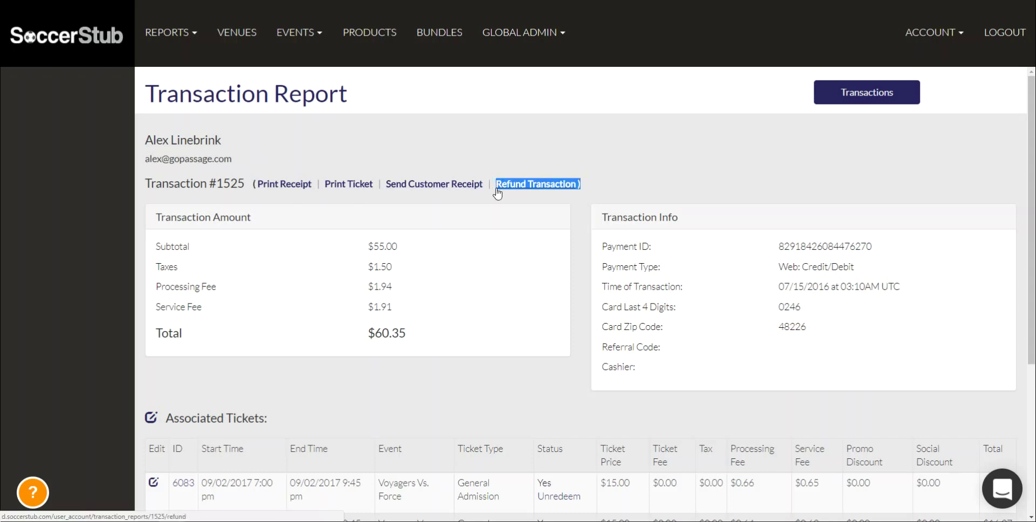
click(497, 188)
scroll(512, 225, down, 2)
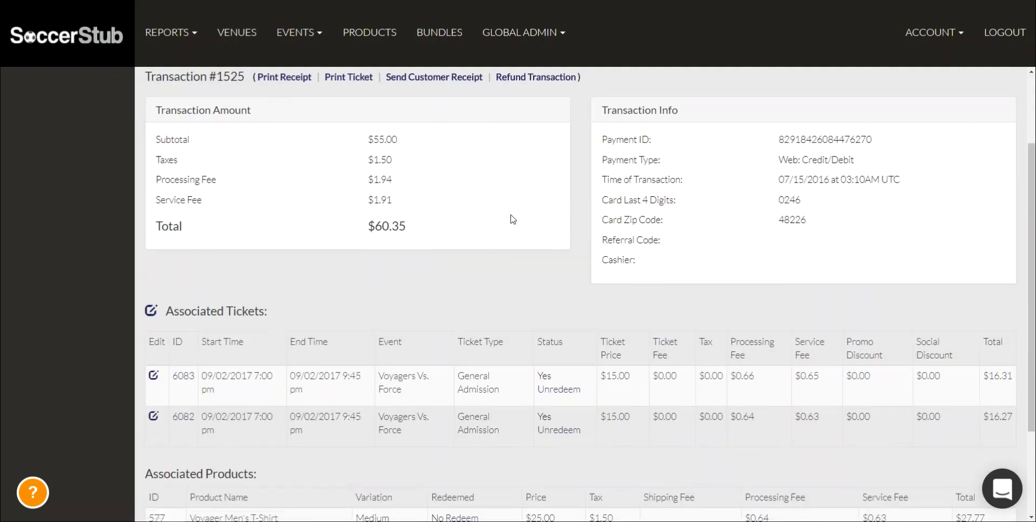
scroll(243, 207, up, 1)
drag(302, 190, 405, 280)
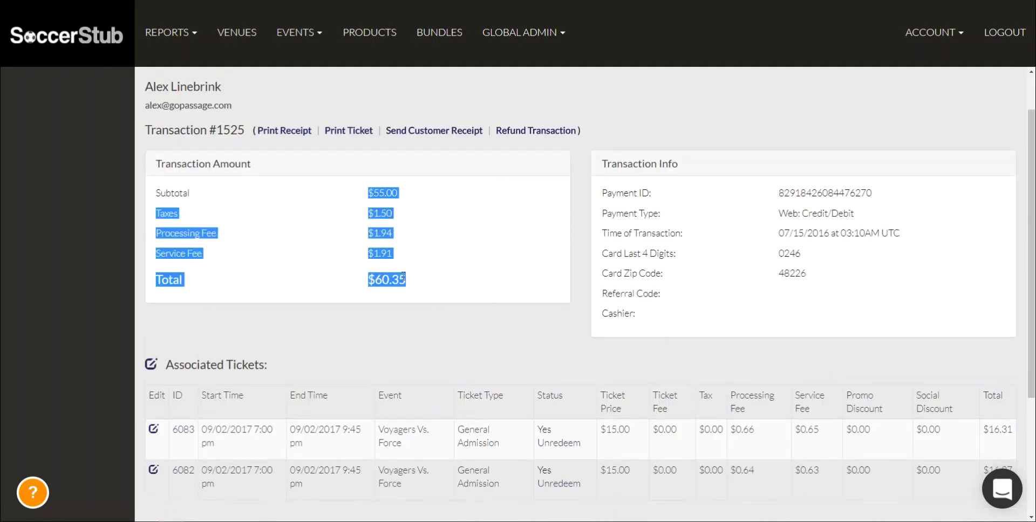
click(571, 212)
drag(624, 192, 871, 305)
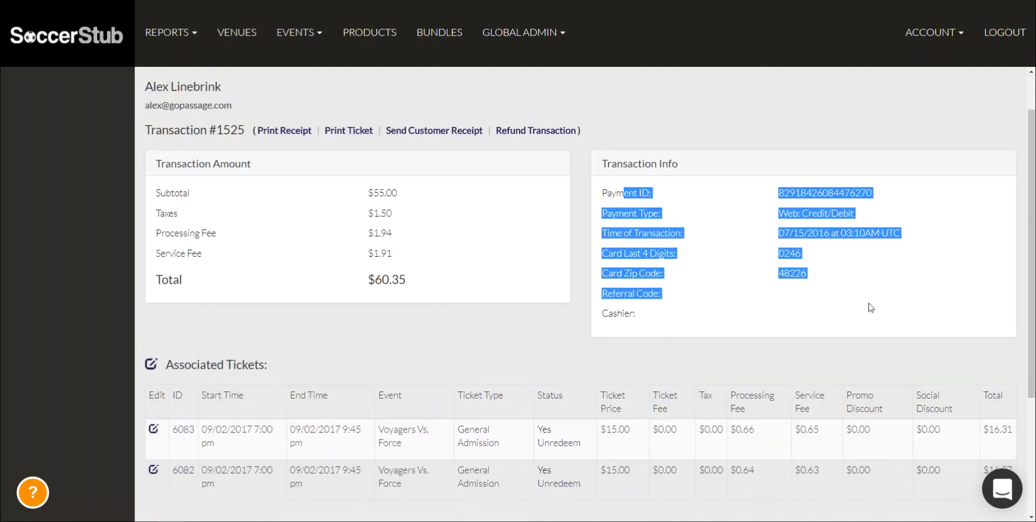
click(871, 306)
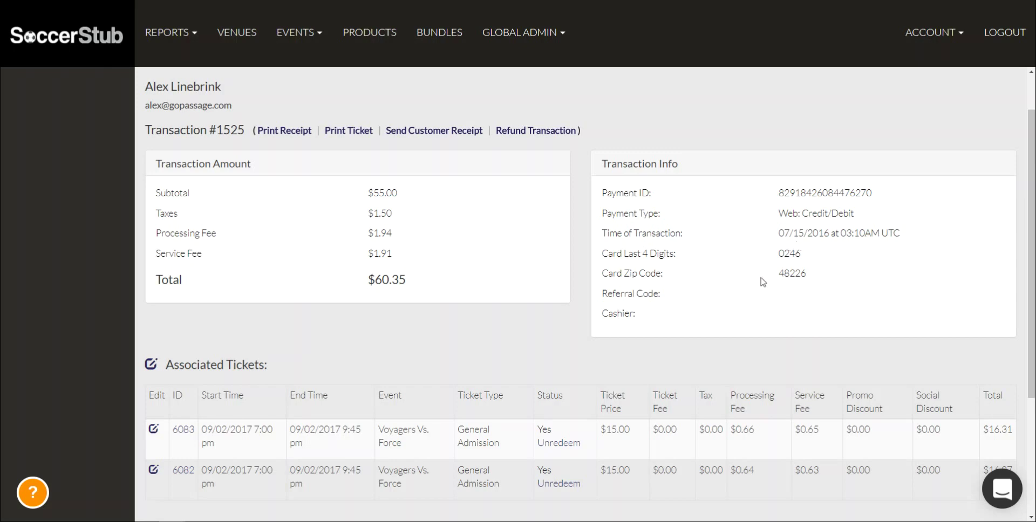
scroll(763, 281, down, 3)
drag(281, 275, 860, 303)
click(865, 305)
scroll(347, 317, down, 1)
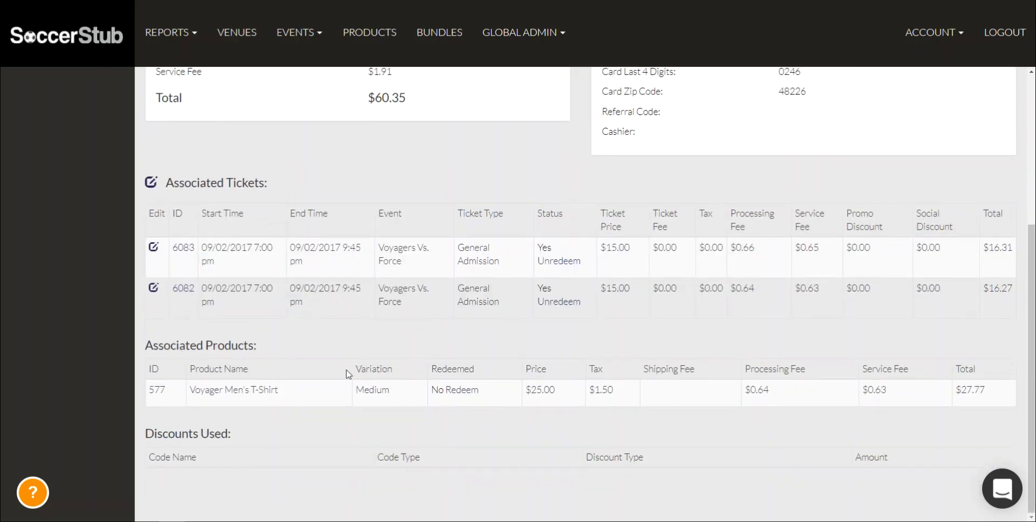
drag(358, 386, 563, 392)
click(564, 407)
drag(423, 463, 163, 435)
click(162, 432)
scroll(214, 364, up, 2)
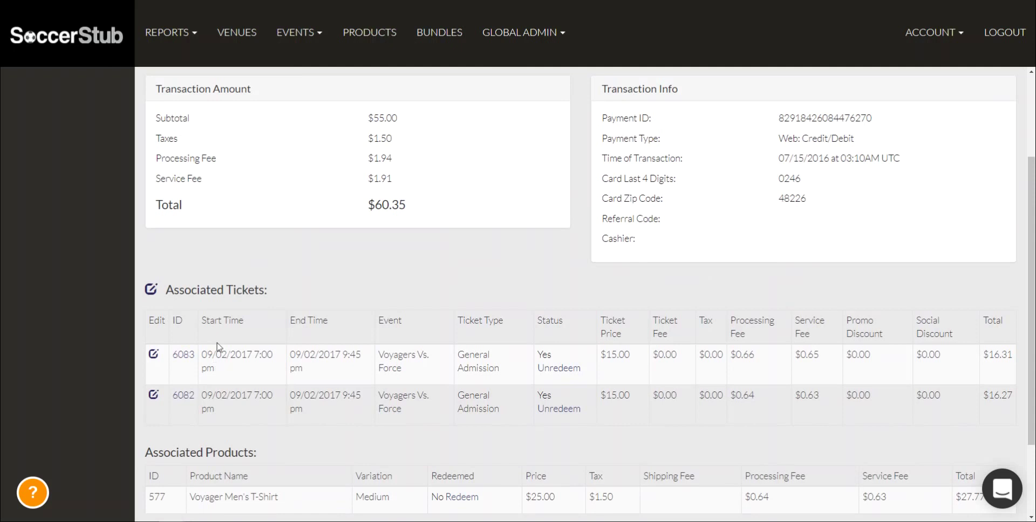
Try moving the ticket to Voyagers Vs. Direwolves, 09/16/2017 7:00 pm, General Admission
click(151, 292)
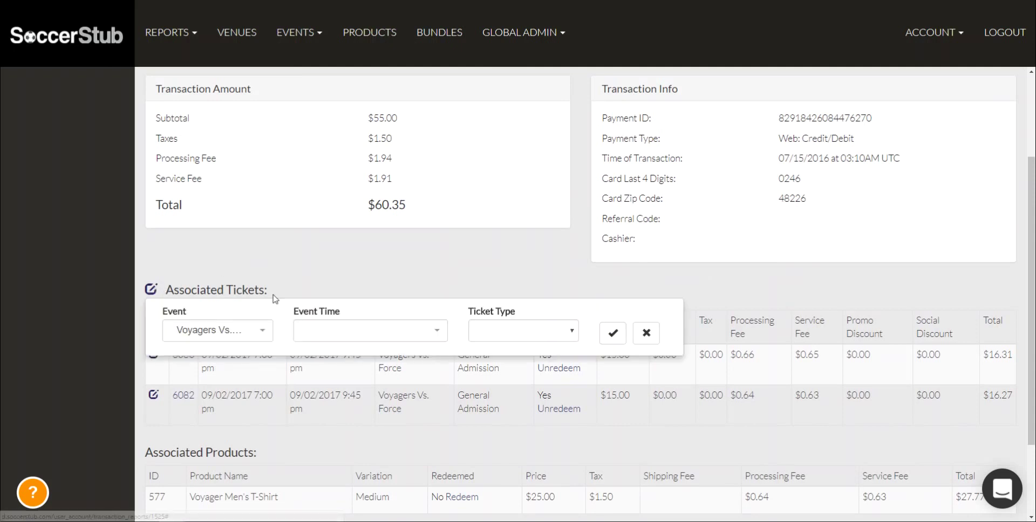
click(192, 332)
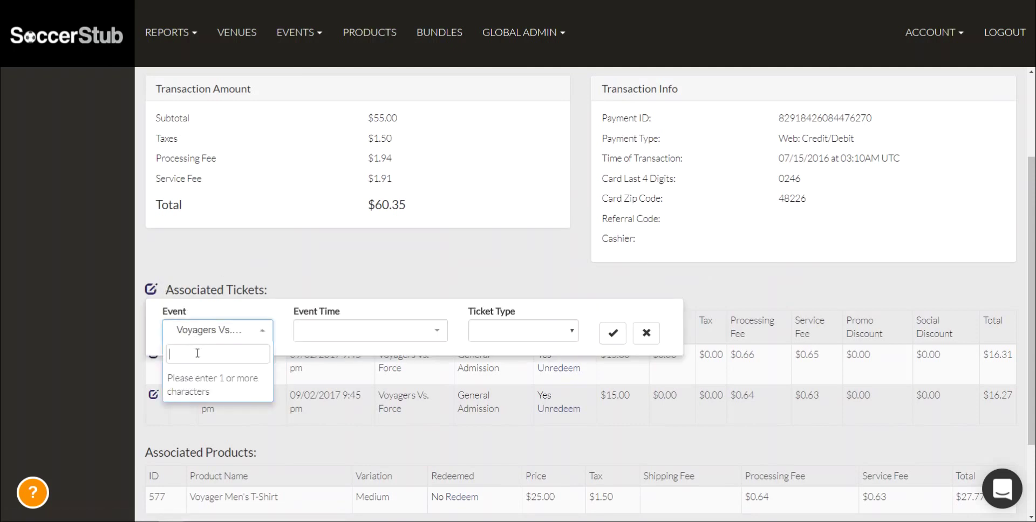
text(dire)
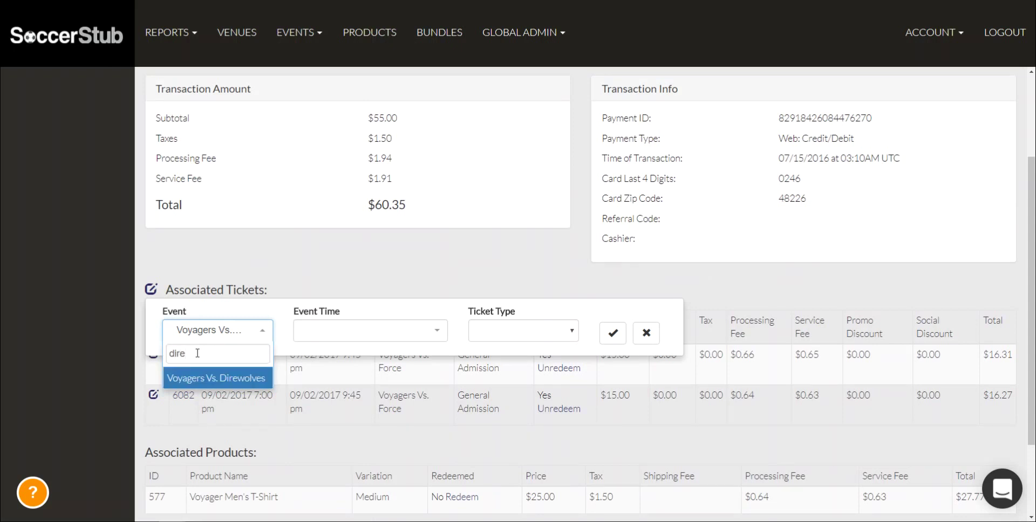
click(217, 378)
click(324, 333)
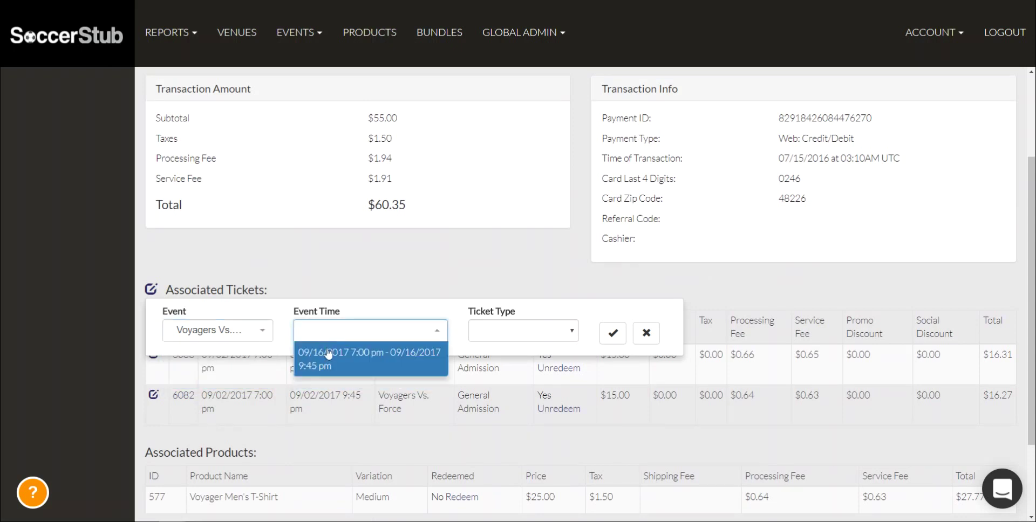
click(329, 355)
click(505, 331)
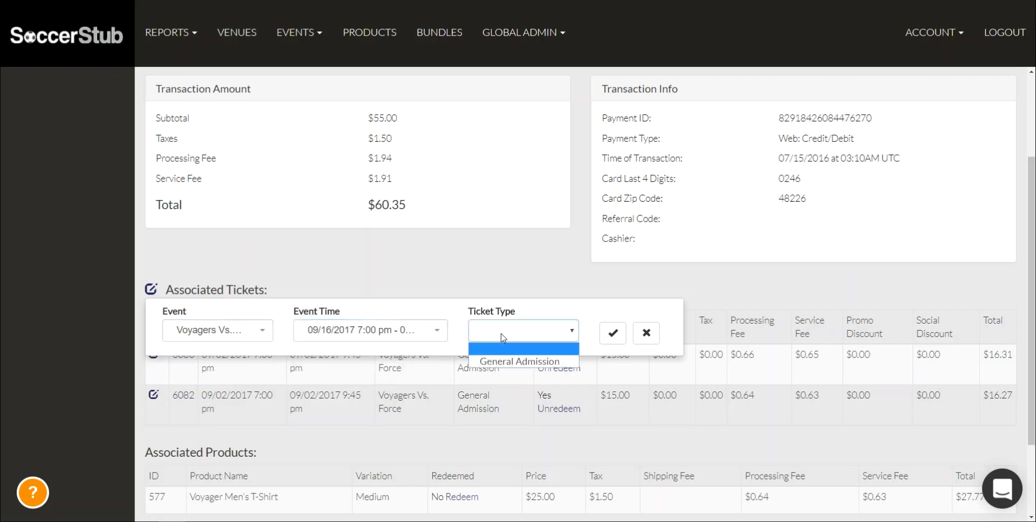
click(545, 358)
click(612, 332)
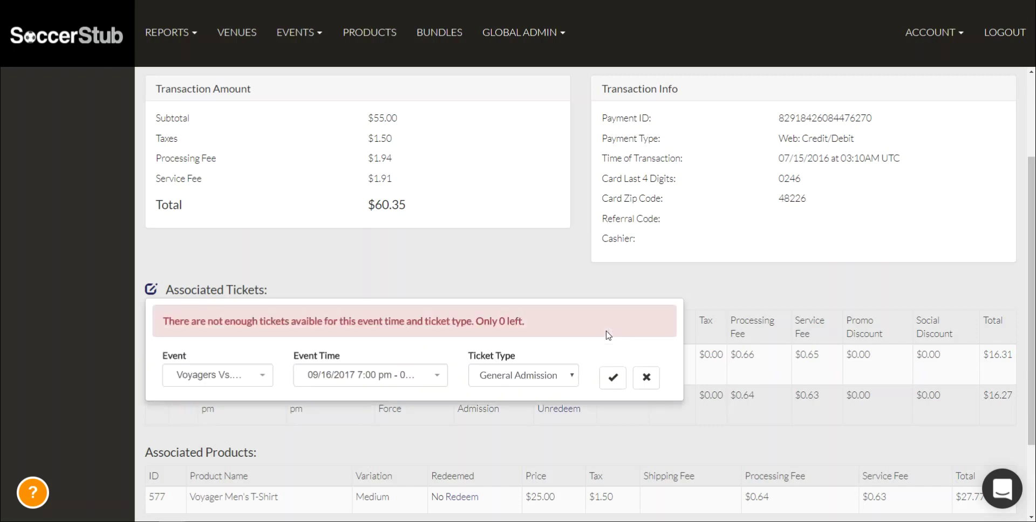
After the 0-left error, move it to Voyagers Vs. Raiders, 09/09/2017 7:00 pm, General Admission
click(241, 376)
text(V)
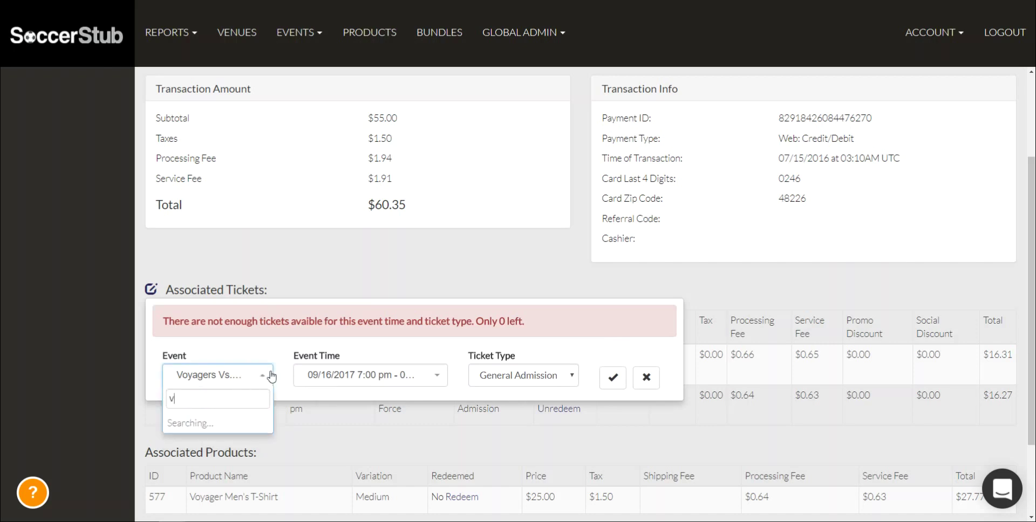
text(oy)
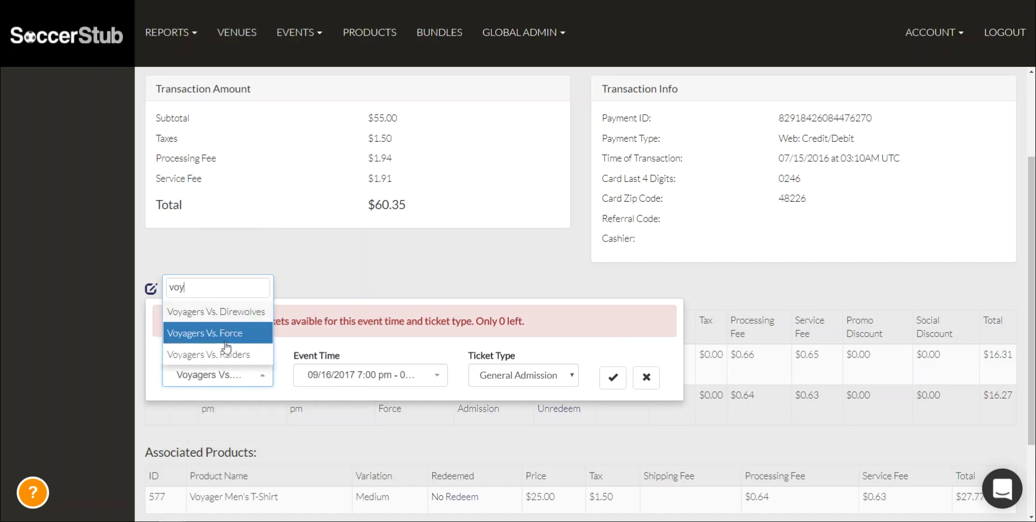
click(227, 347)
click(351, 373)
click(344, 405)
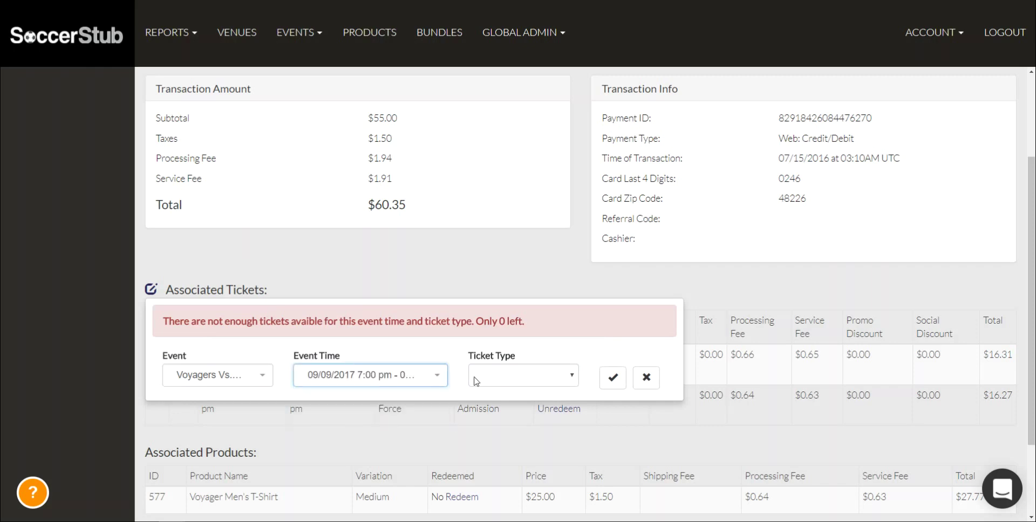
click(475, 381)
click(496, 402)
click(620, 378)
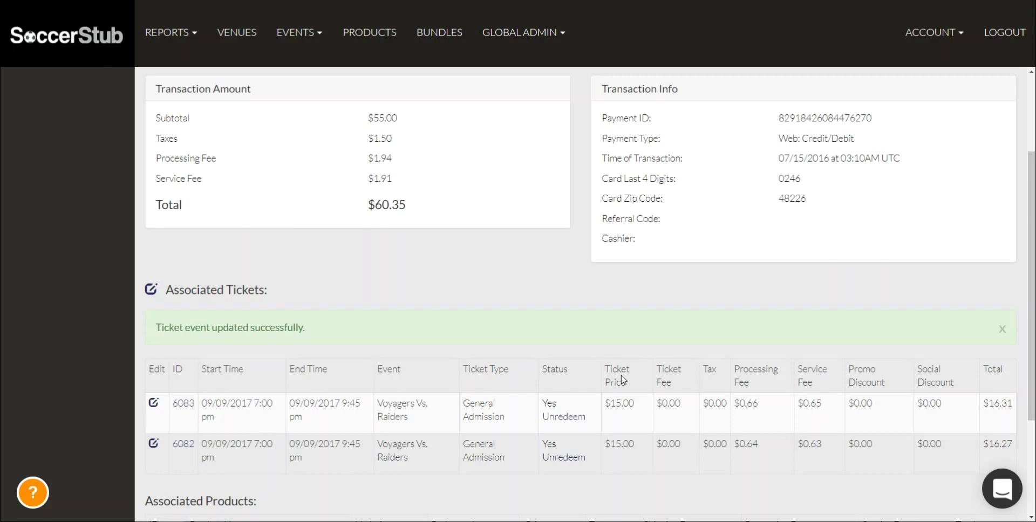
scroll(623, 379, up, 3)
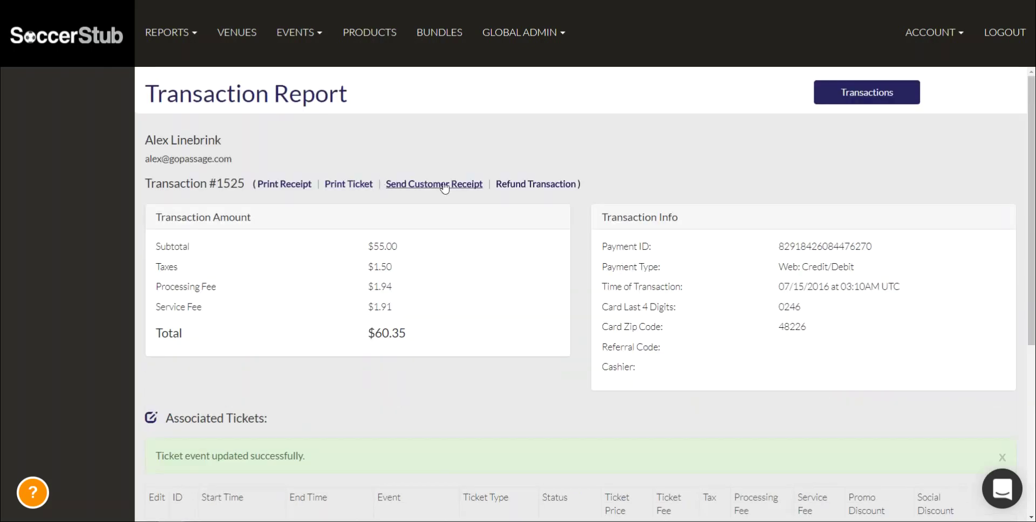
Send the customer a receipt, close the guest list, and show the Voyagers Vs. Force actions menu
click(441, 186)
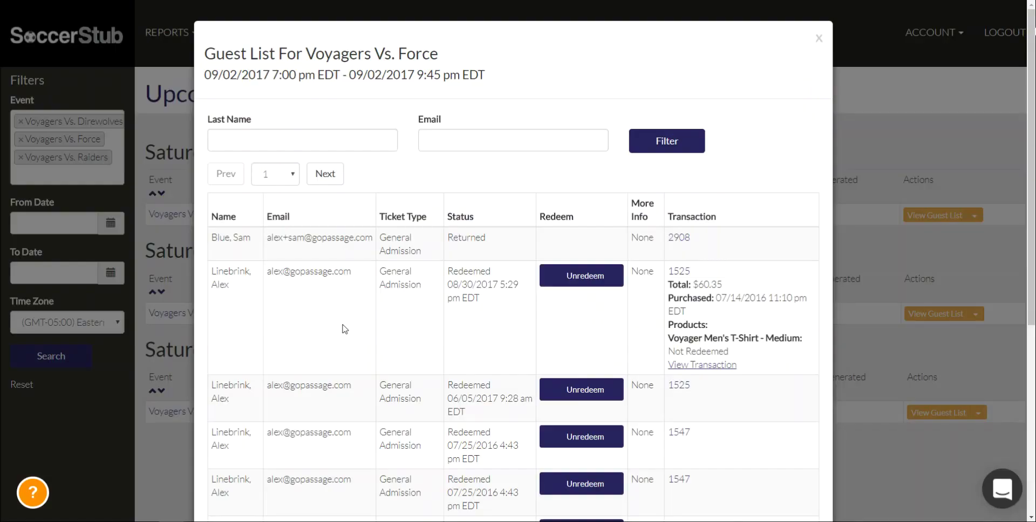
click(819, 39)
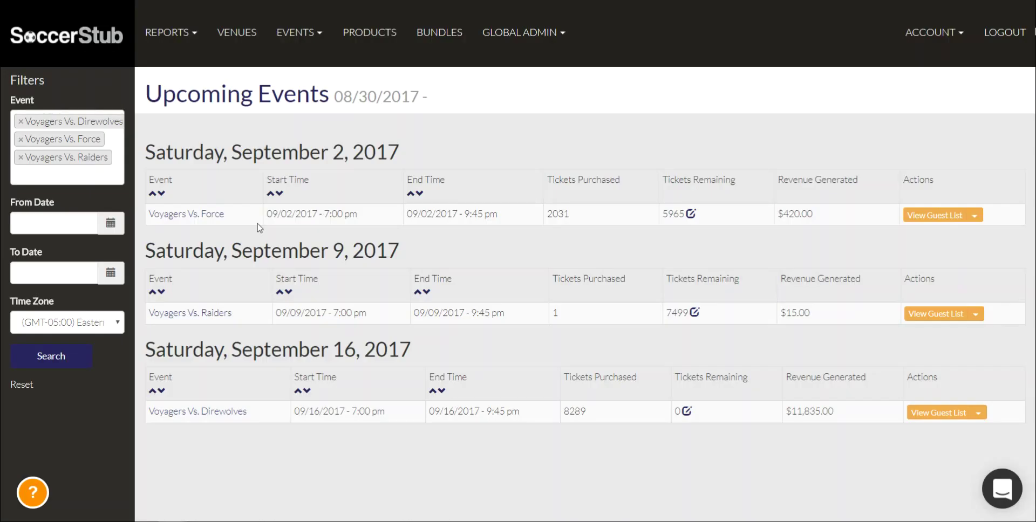
drag(935, 179, 895, 181)
click(897, 190)
click(973, 216)
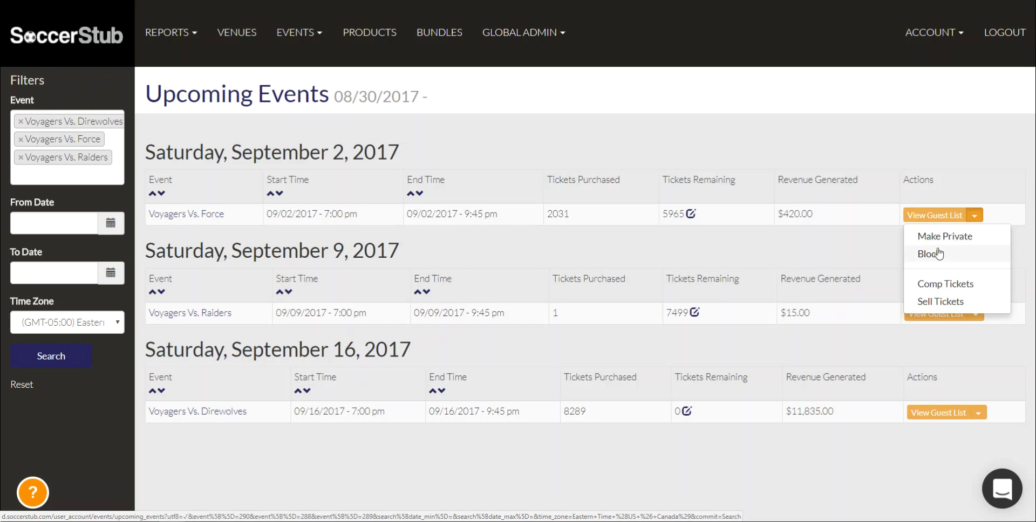
Start Comp Tickets for Voyagers Vs. Force with General Admission and quantity 5
click(944, 290)
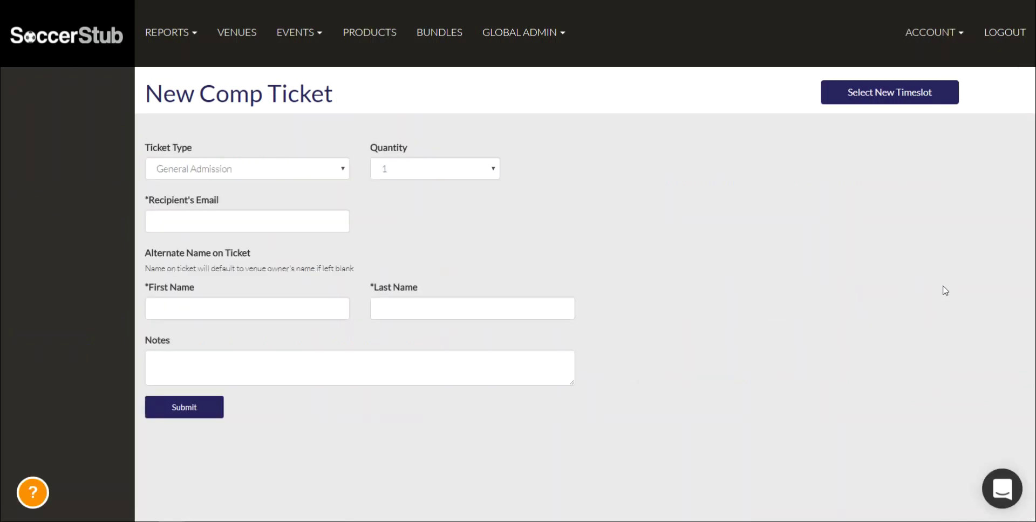
click(232, 173)
click(232, 173)
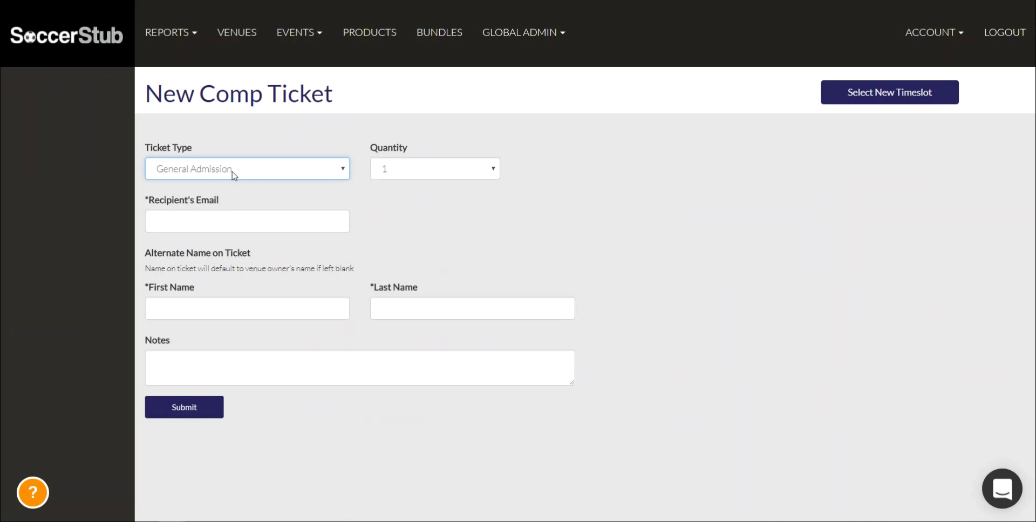
click(418, 166)
click(406, 235)
Fill in placeholder e-mail, first name, last name and notes for the comp tickets
click(229, 224)
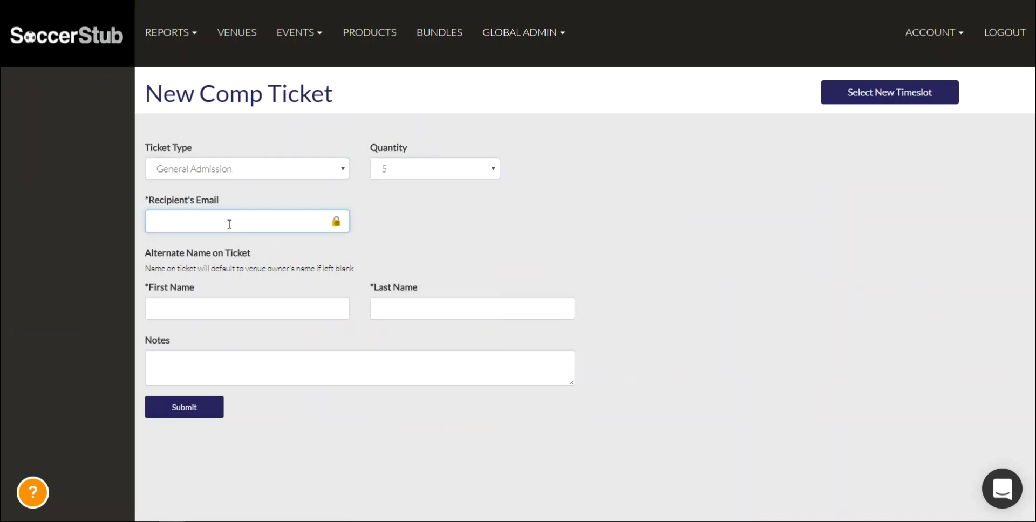
text(dfgsfgsdfg)
click(190, 299)
text(sfgsdfg)
click(383, 313)
text(sdgfsfdg)
click(354, 368)
text(sdfgsdfgsdfg)
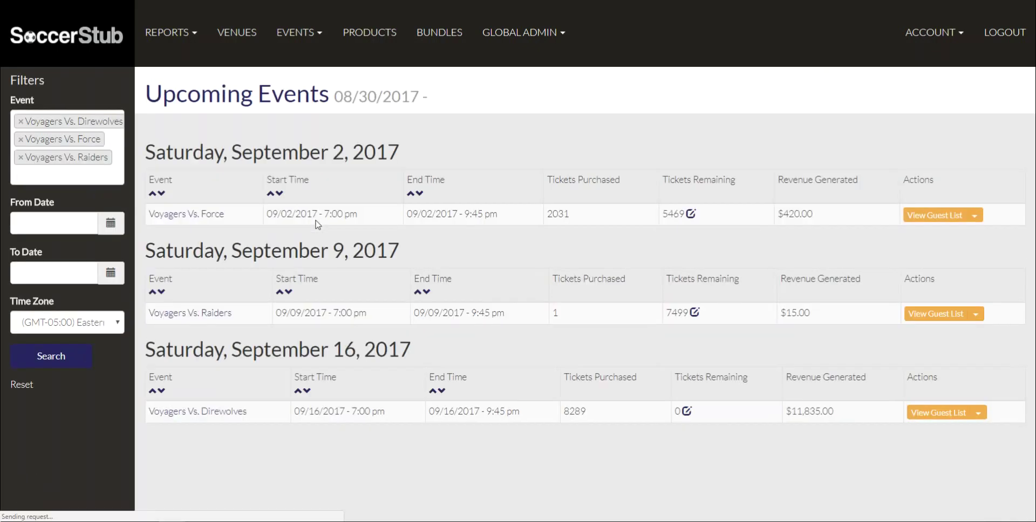
Start a Voyagers Vs. Force ticket sale and enter the buyer's last name and e-mail
click(975, 216)
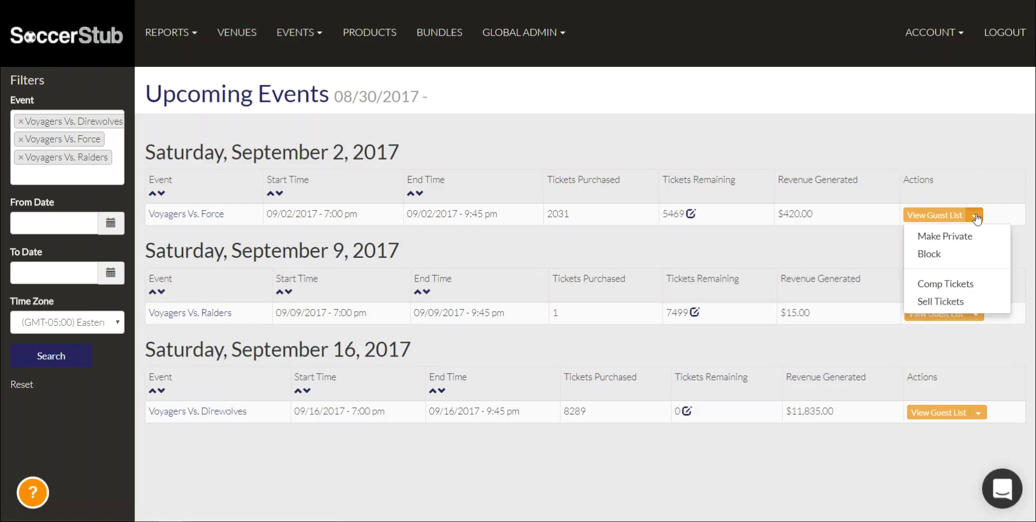
click(924, 302)
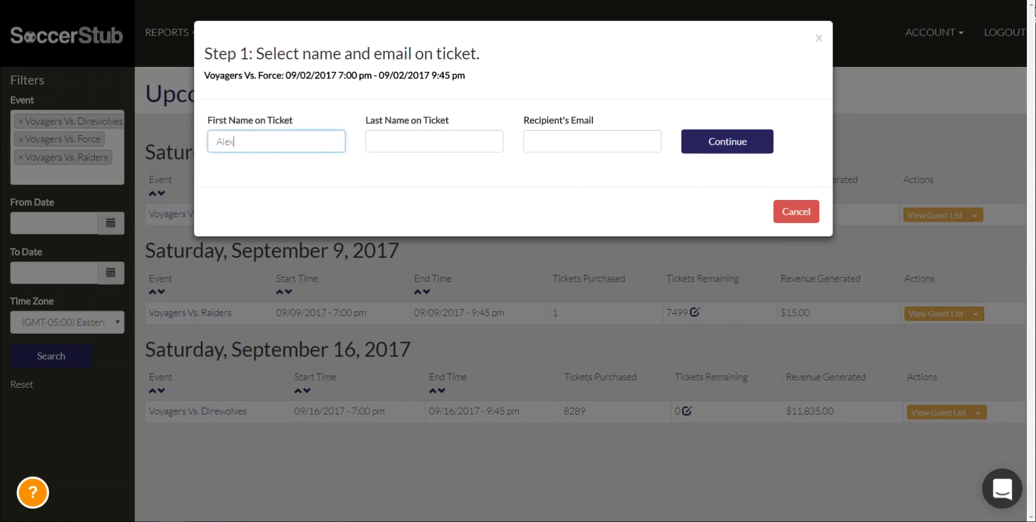
click(434, 141)
text(Linebrin)
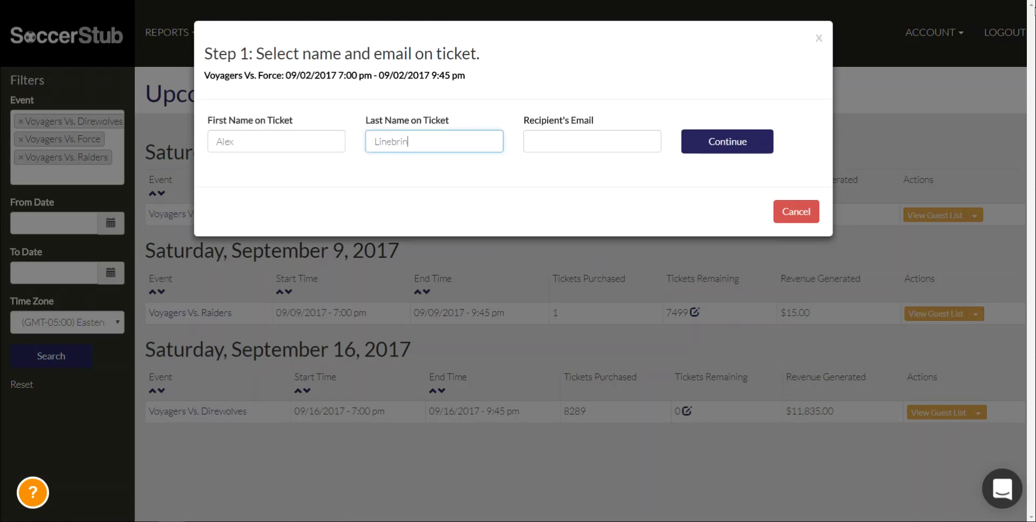
text(k)
key(Tab)
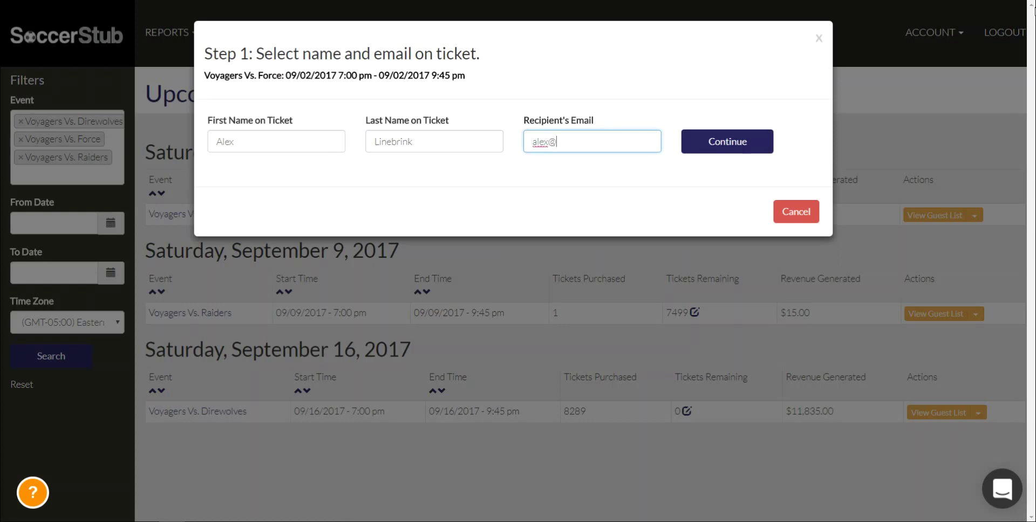
click(689, 144)
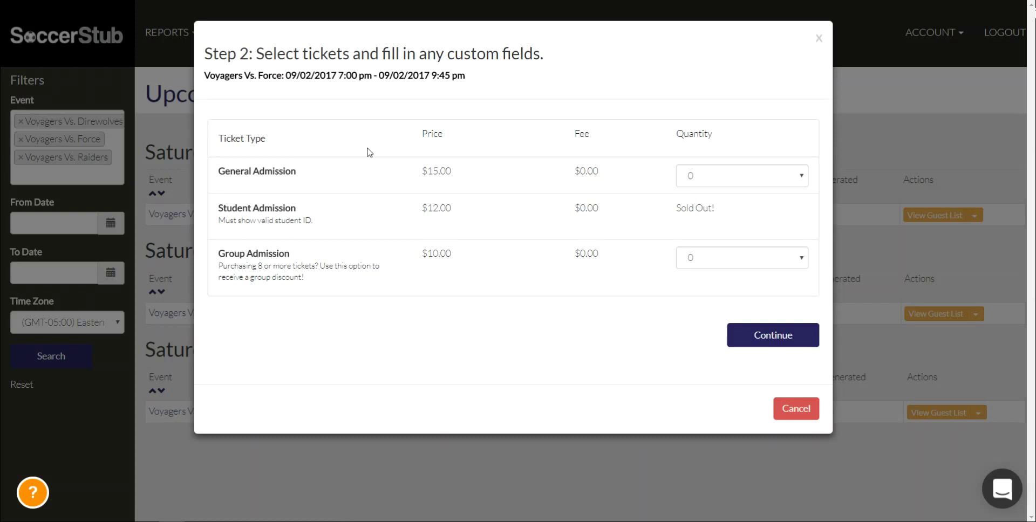
Choose 2 General Admission tickets and proceed to checkout totalling $32.89
click(741, 176)
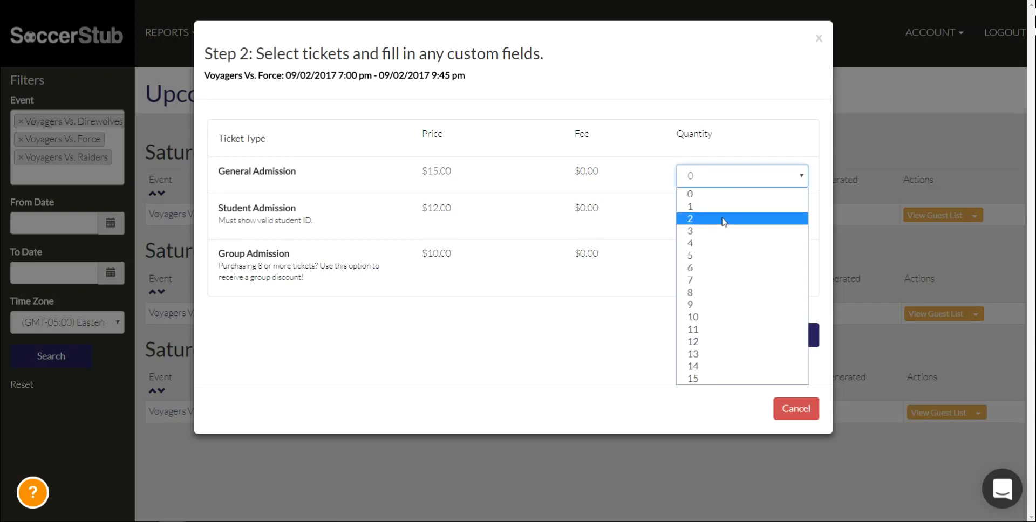
click(724, 219)
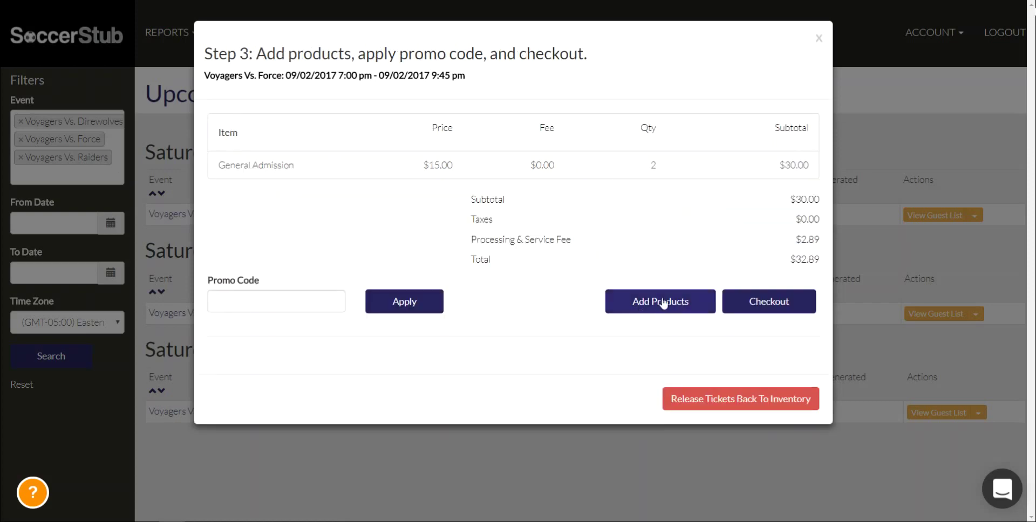
click(337, 309)
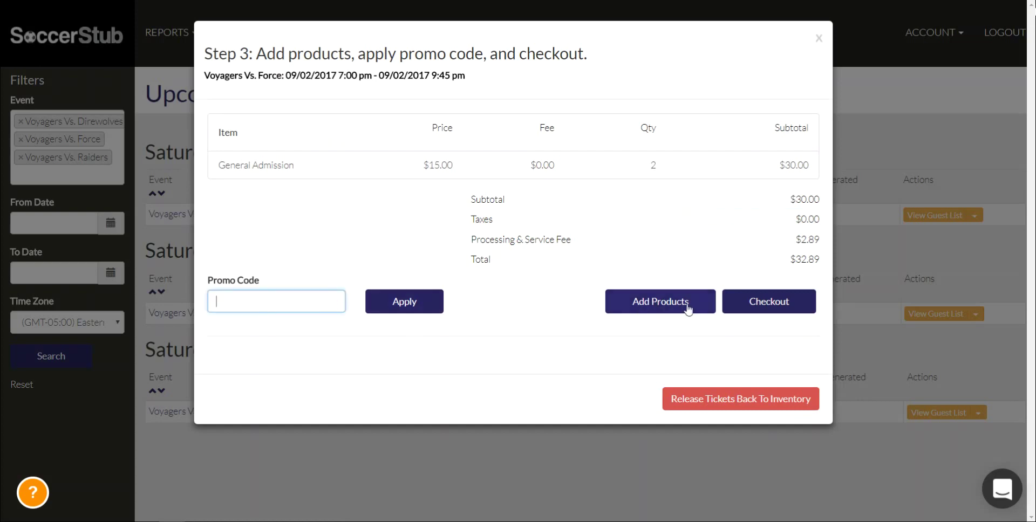
click(741, 302)
Enter the card number, the 05/2020 expiry date and the card security code
scroll(285, 349, down, 4)
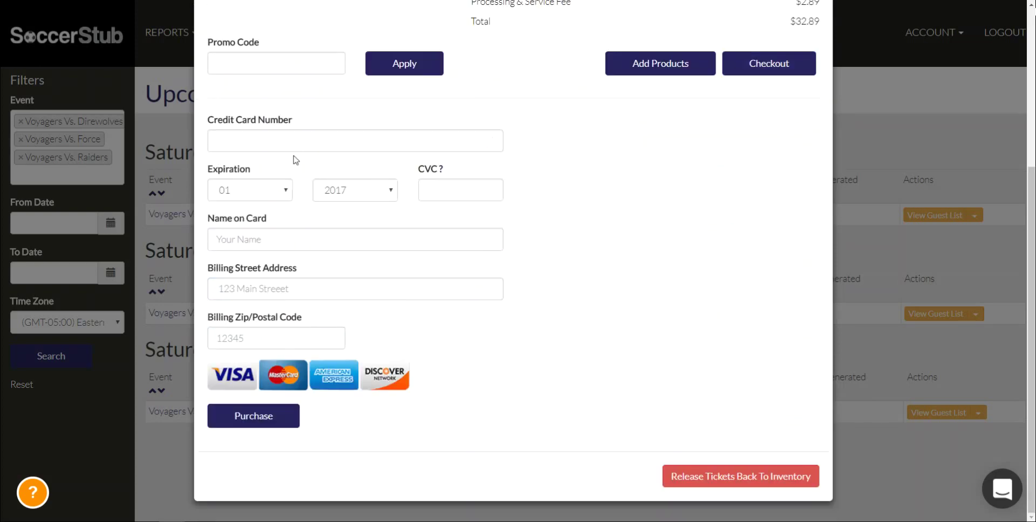
click(283, 135)
text(4242)
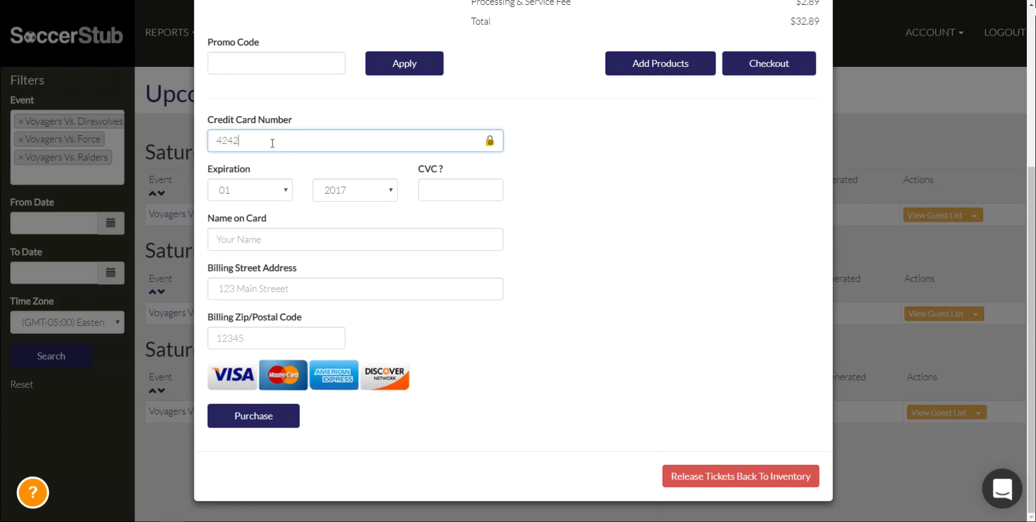
text(424242424242)
click(275, 199)
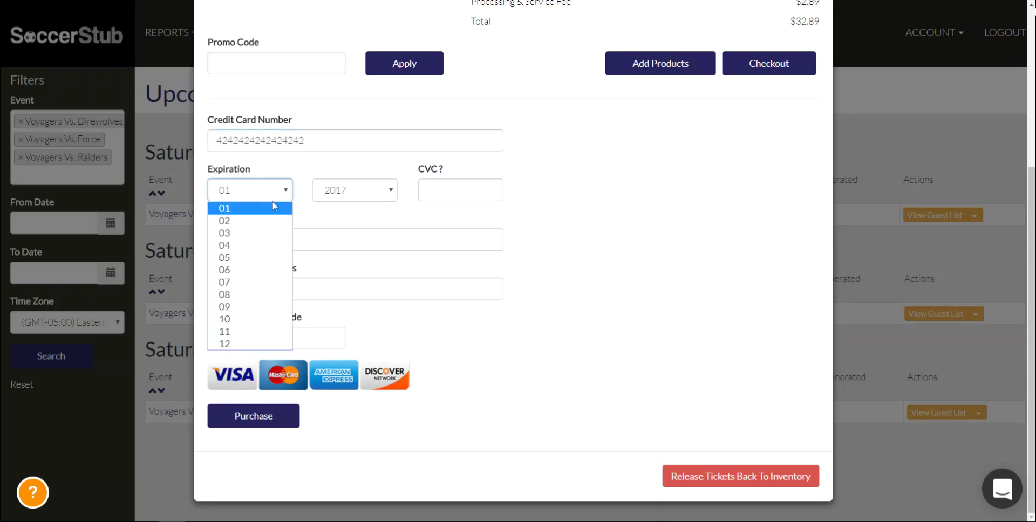
click(249, 256)
click(348, 195)
click(350, 245)
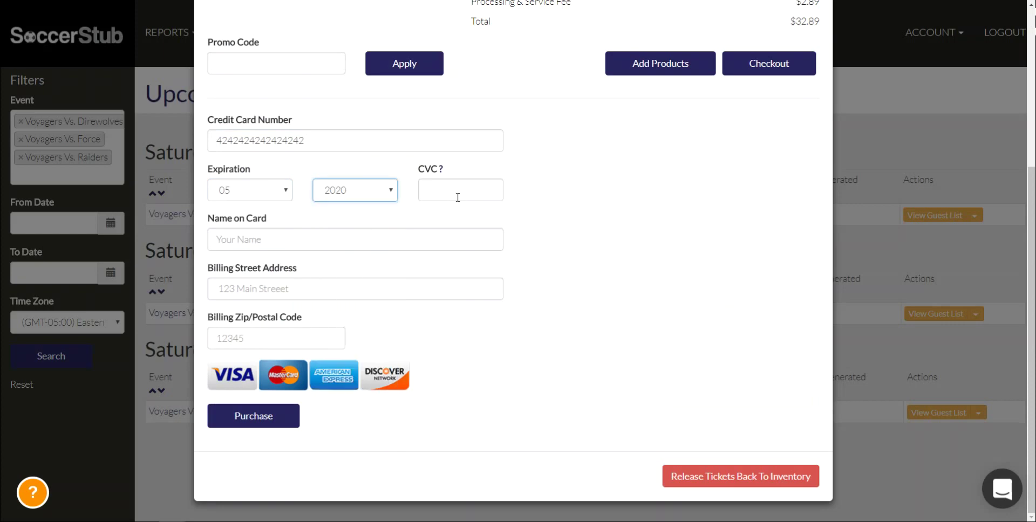
click(456, 193)
text(123)
Fill in the cardholder's name, billing street address and zip code, then complete the purchase
click(317, 242)
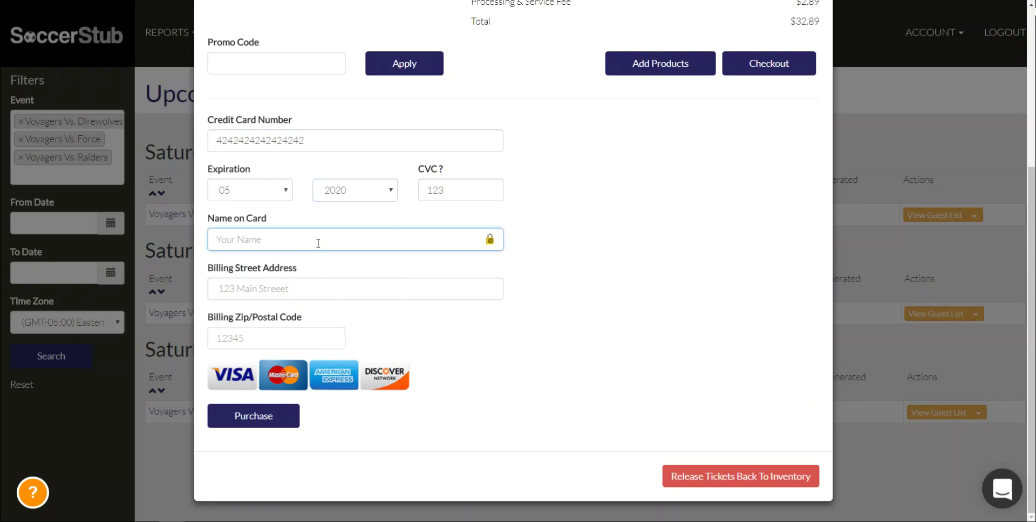
key(Tab)
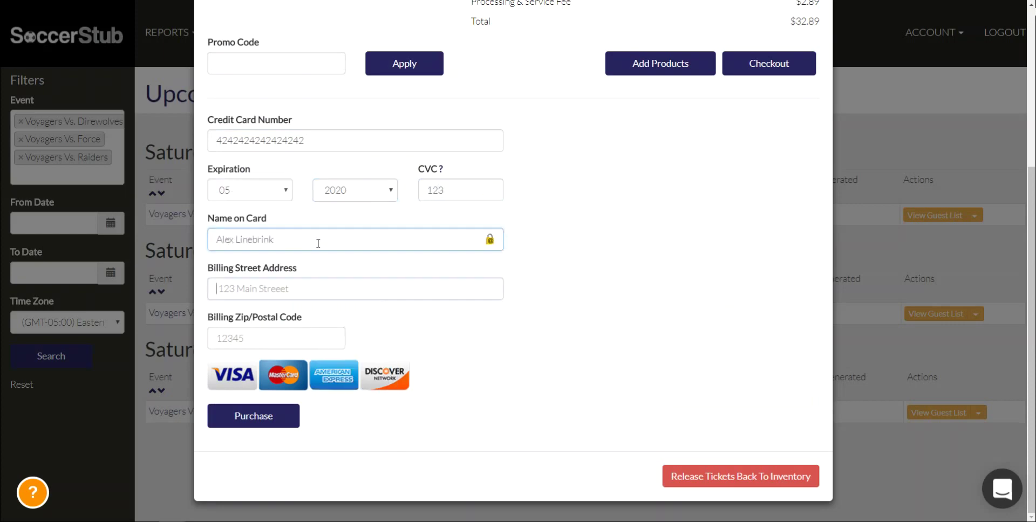
text(123)
key(Down)
key(Tab)
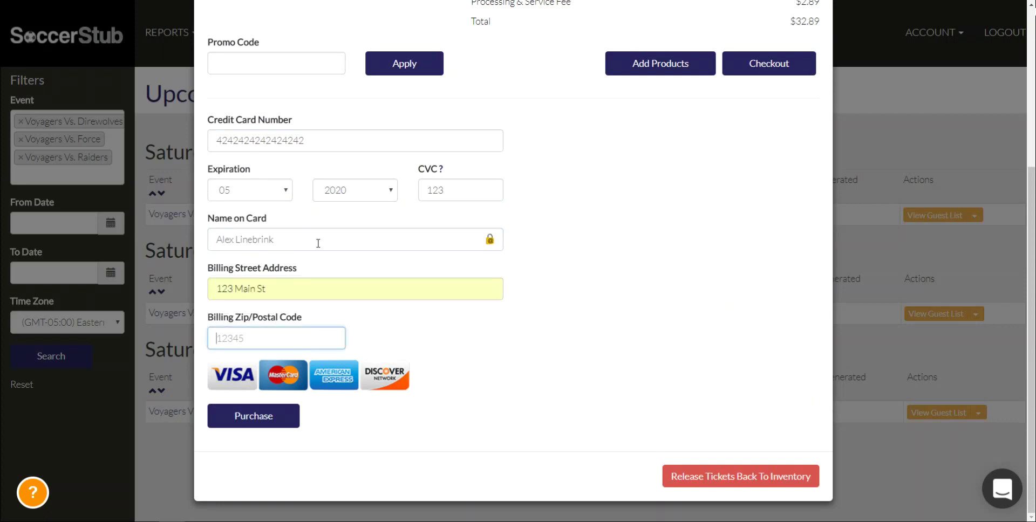
text(12345)
click(275, 426)
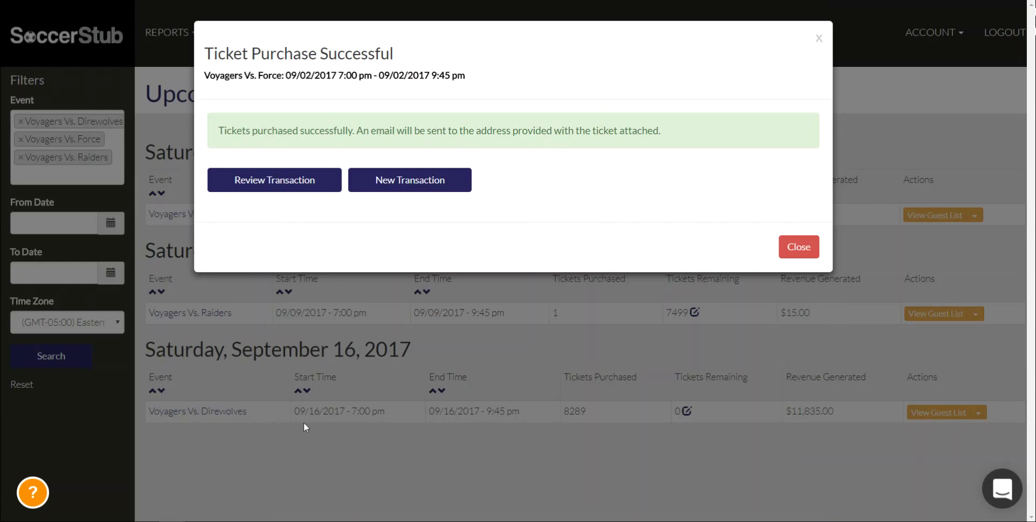
Dismiss the purchase confirmation and edit Voyagers Vs. Force from the Events > Manage list
click(791, 246)
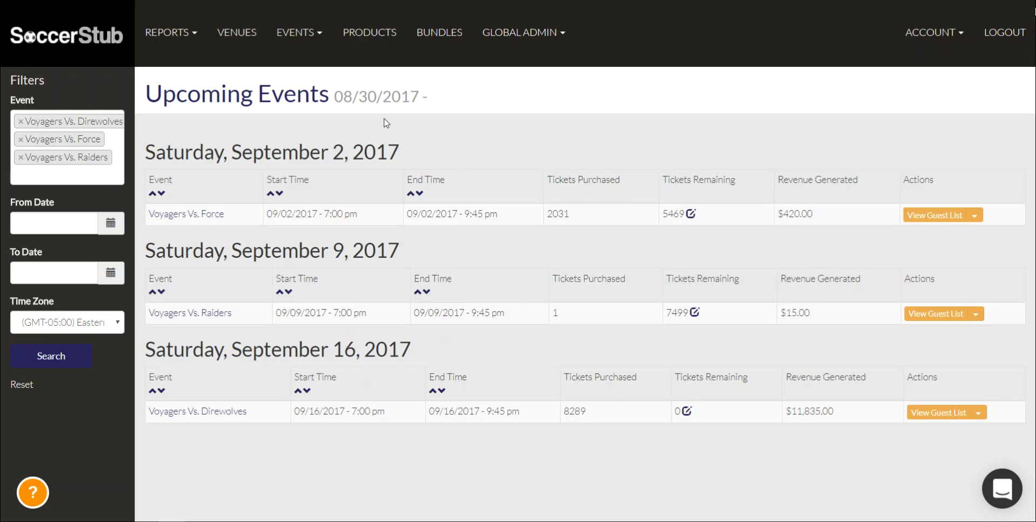
click(303, 33)
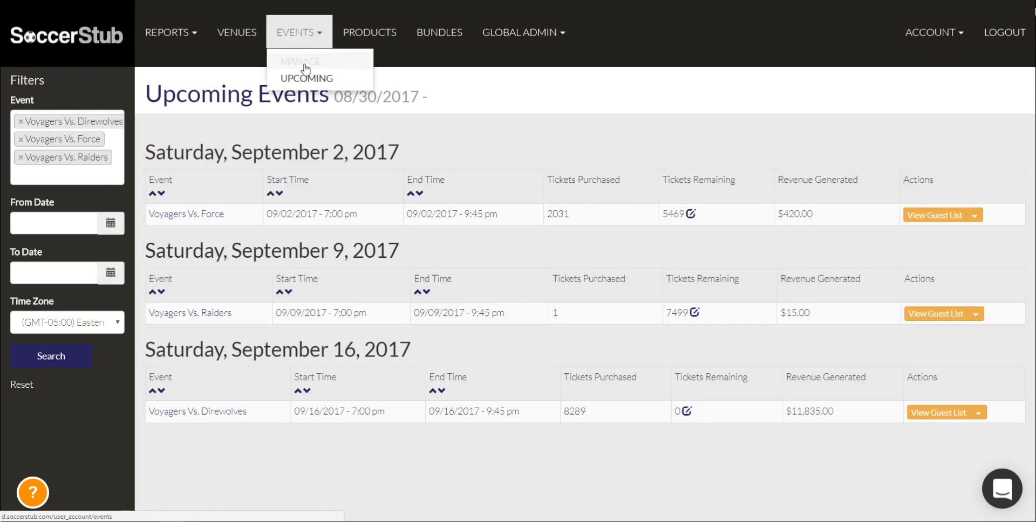
click(305, 68)
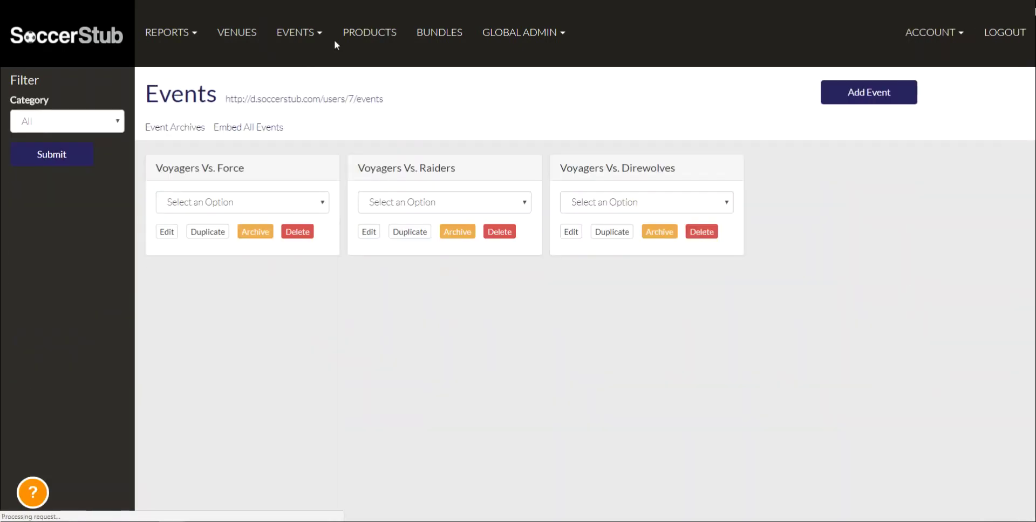
drag(244, 169, 153, 169)
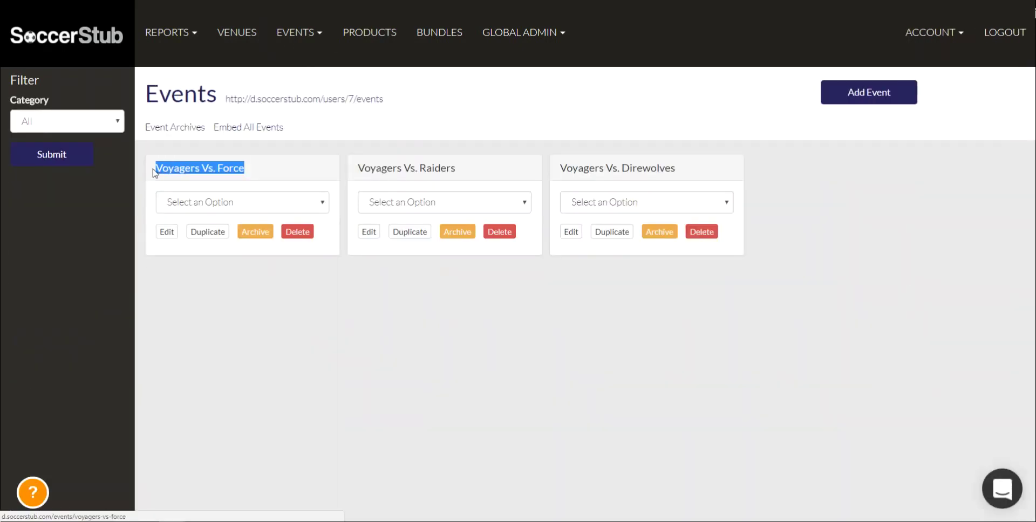
click(172, 235)
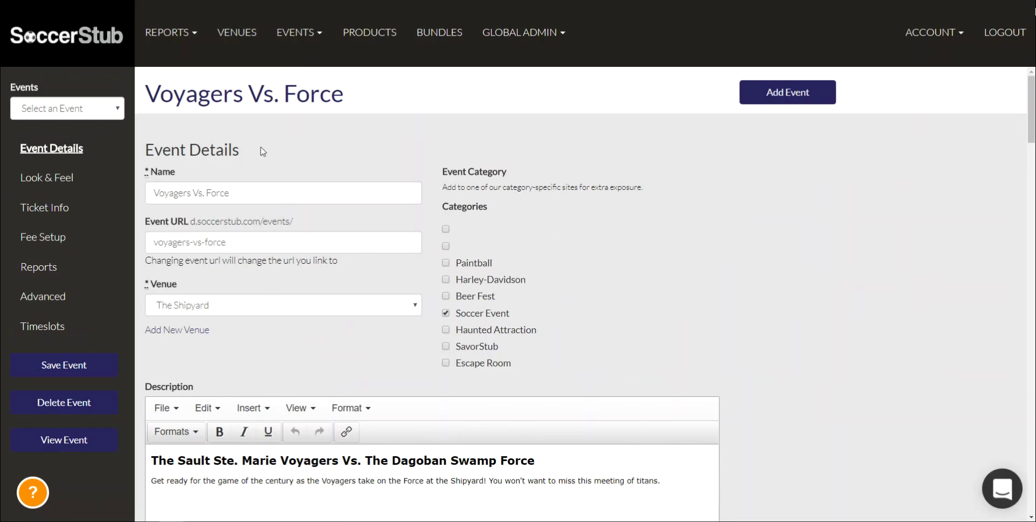
triple_click(237, 192)
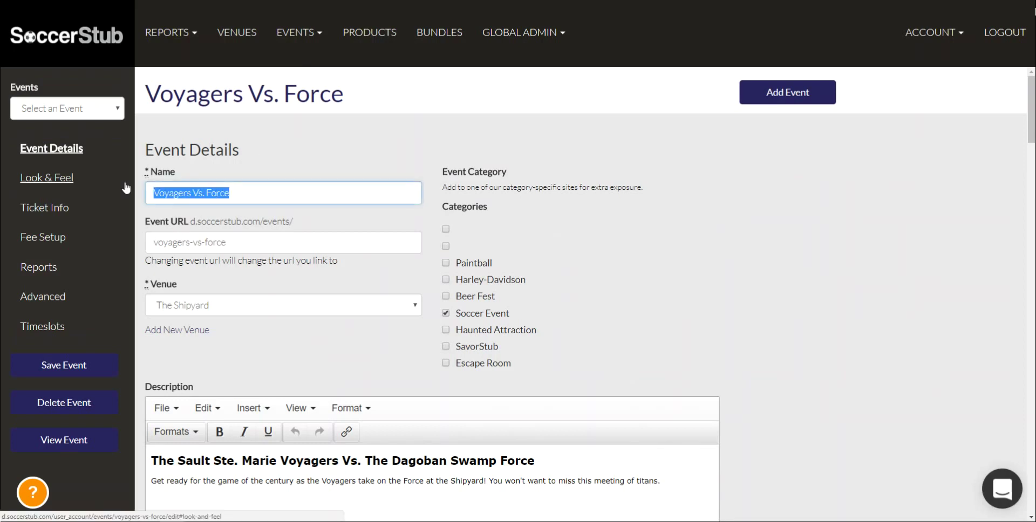
drag(326, 224, 139, 233)
click(143, 260)
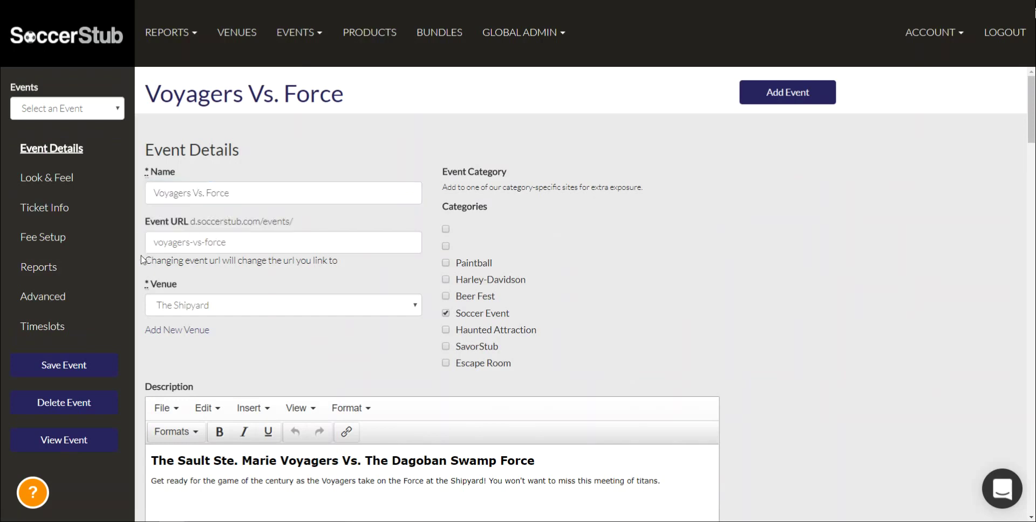
click(220, 241)
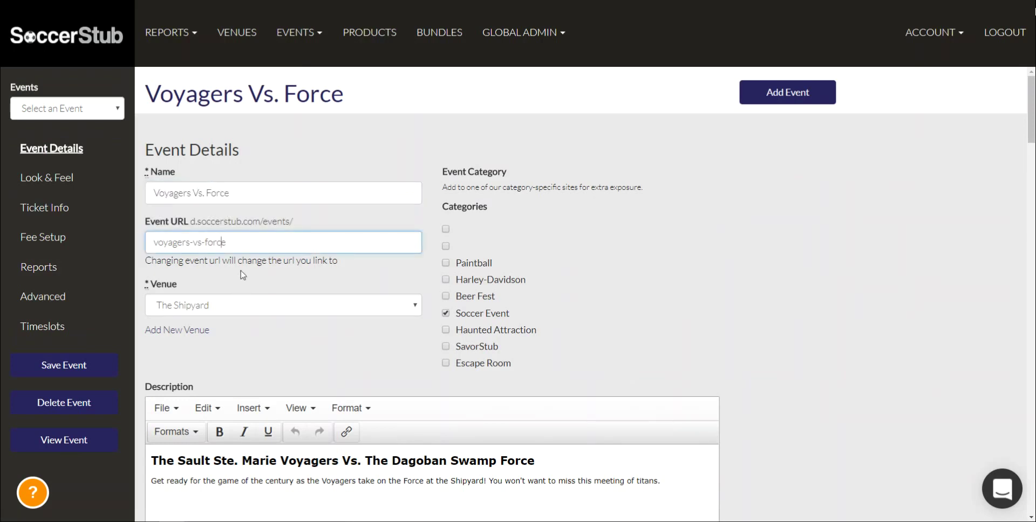
click(218, 268)
click(232, 251)
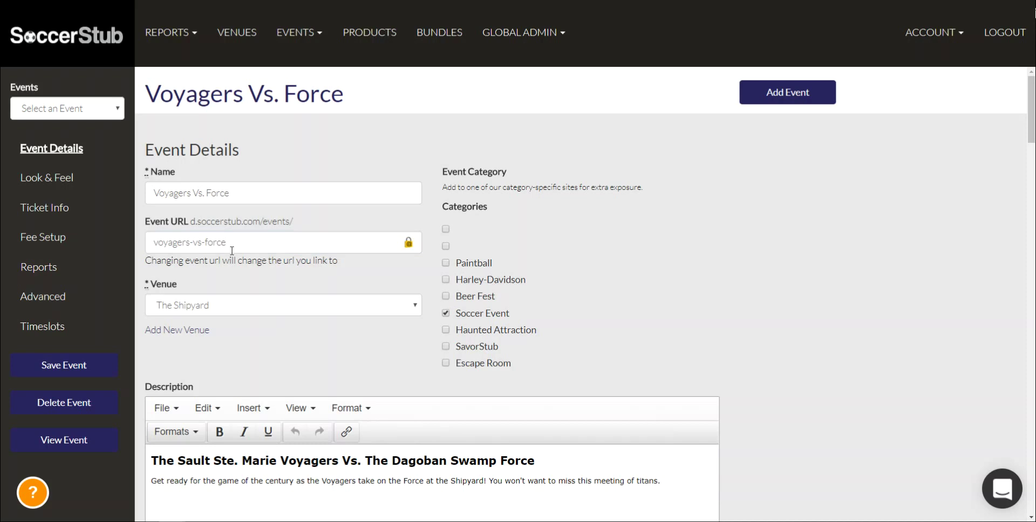
click(223, 309)
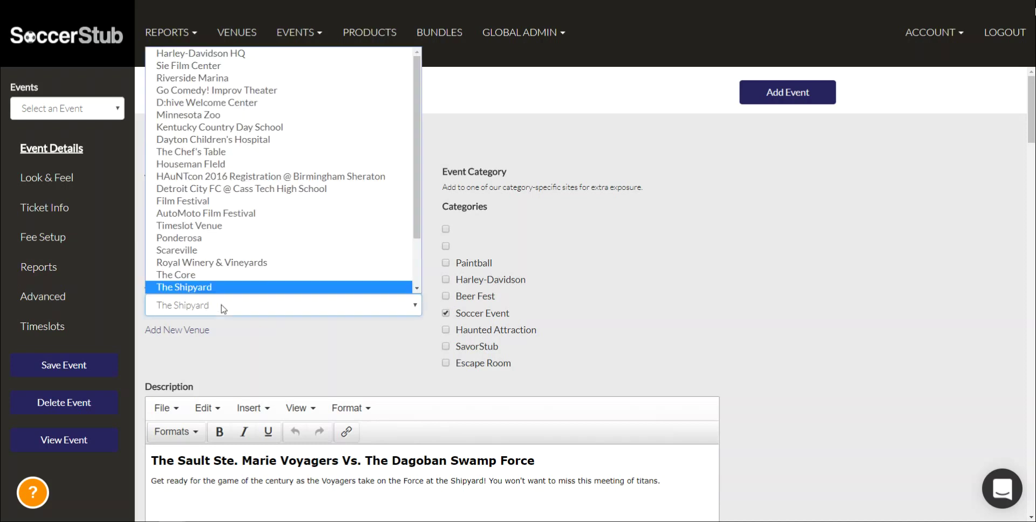
click(224, 309)
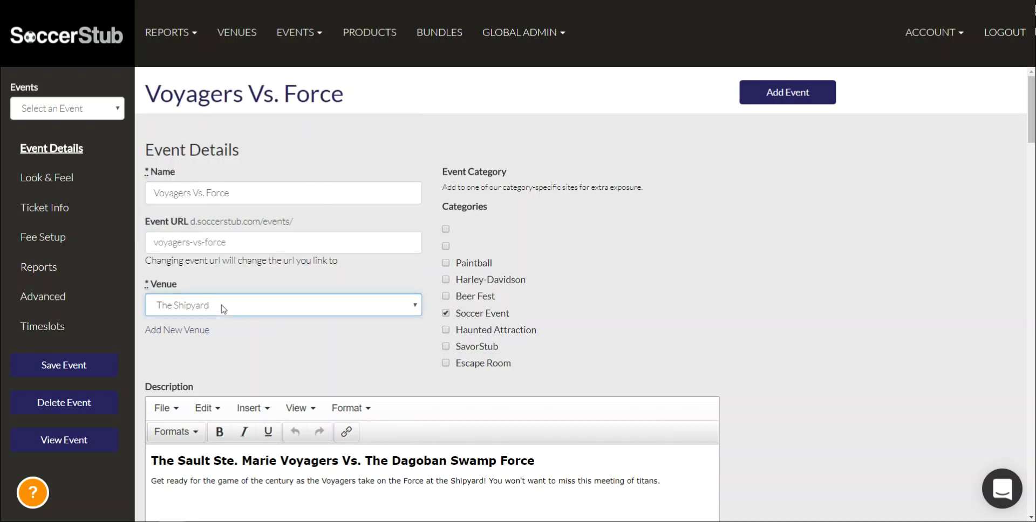
click(189, 331)
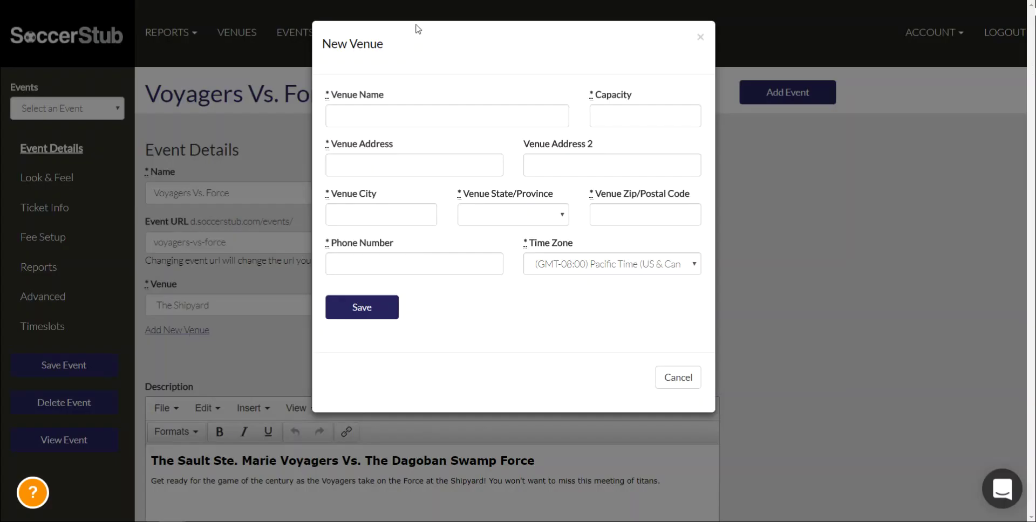
click(394, 114)
click(597, 114)
click(433, 166)
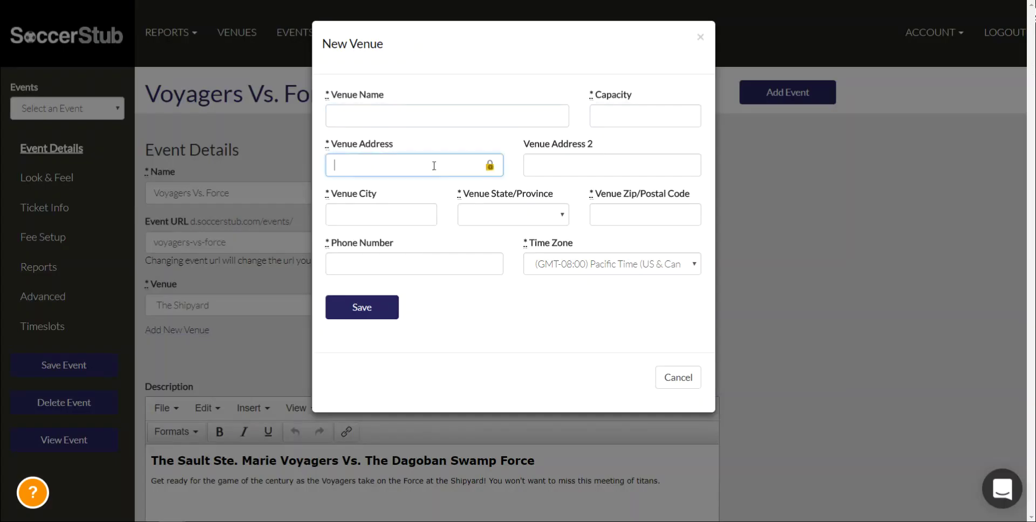
click(594, 165)
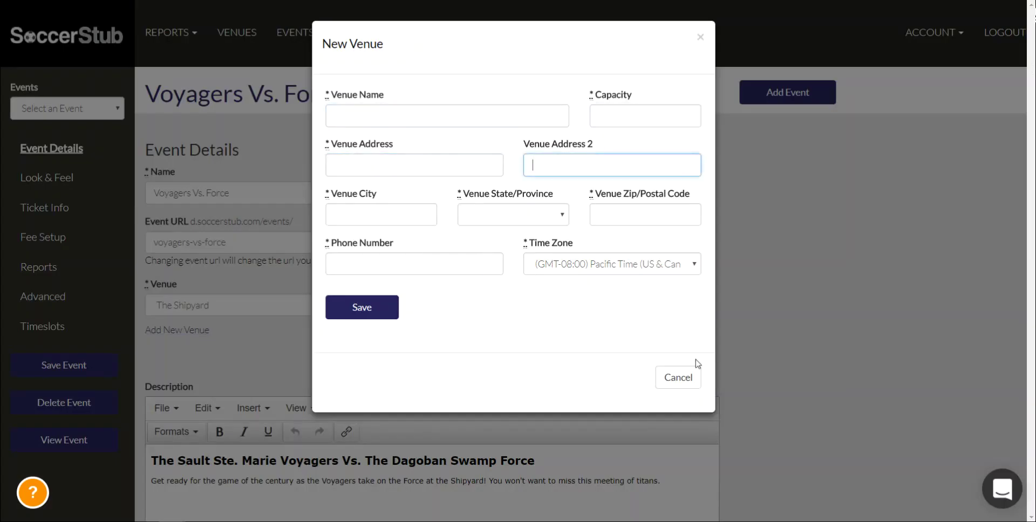
click(678, 377)
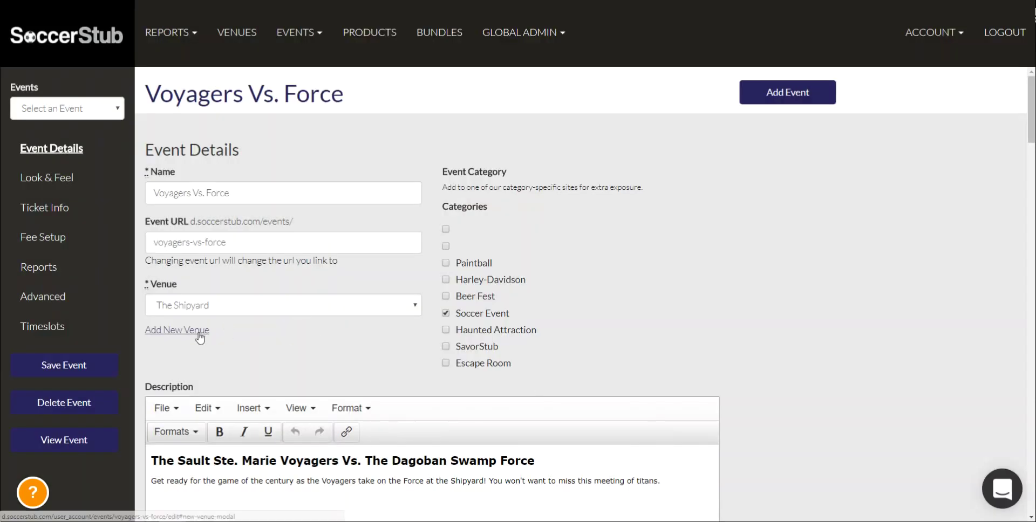
Scroll past the event description, then jump from Ticket Info to the Look & Feel settings
scroll(229, 376, down, 5)
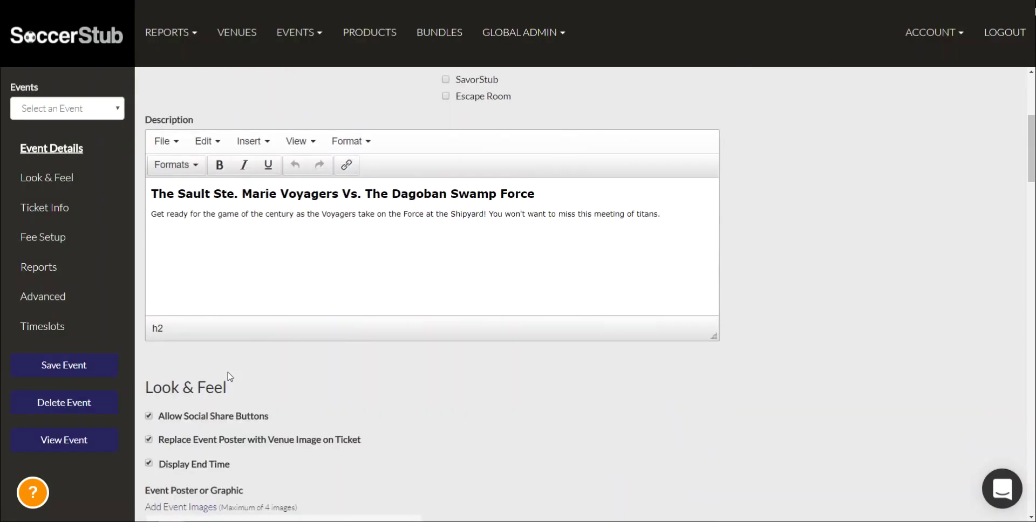
drag(202, 194, 581, 201)
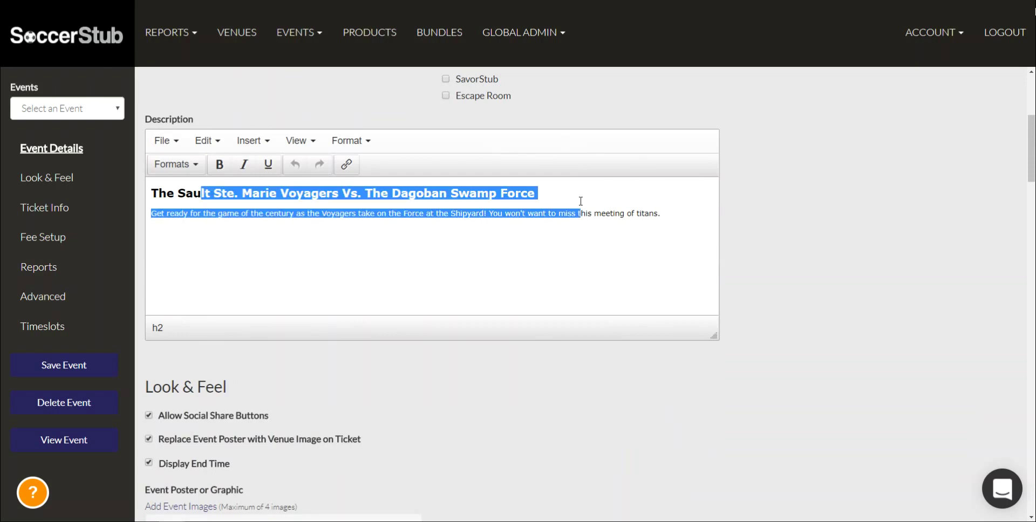
click(580, 201)
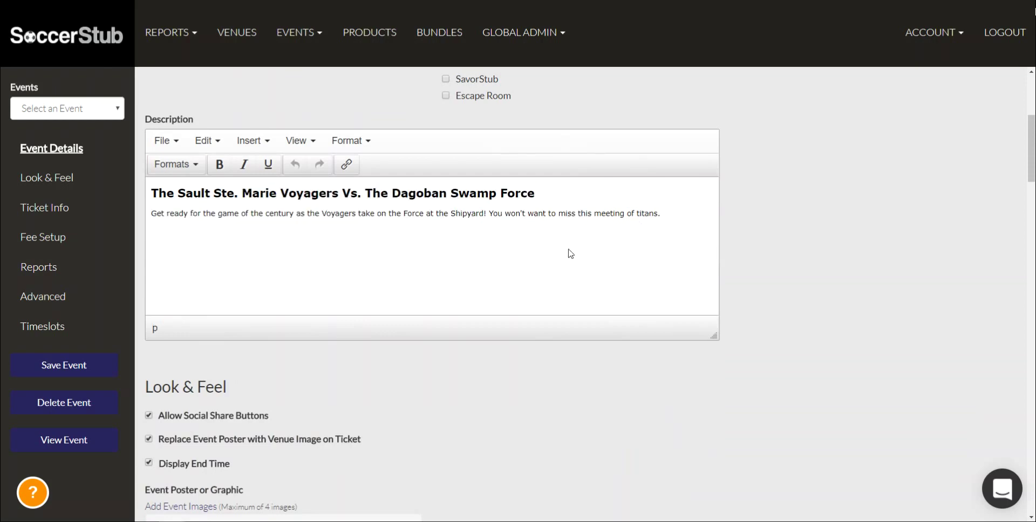
scroll(571, 253, down, 1)
scroll(571, 254, down, 4)
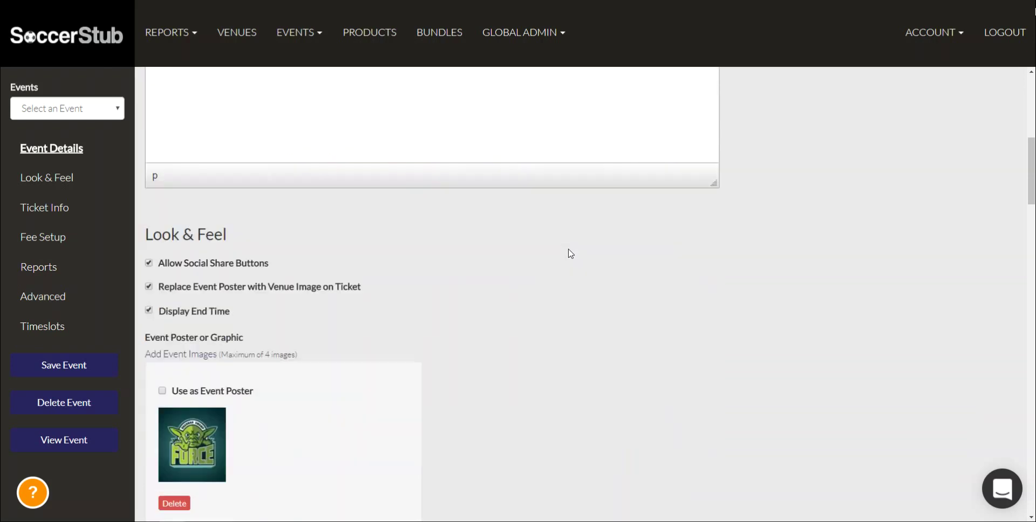
scroll(525, 219, up, 3)
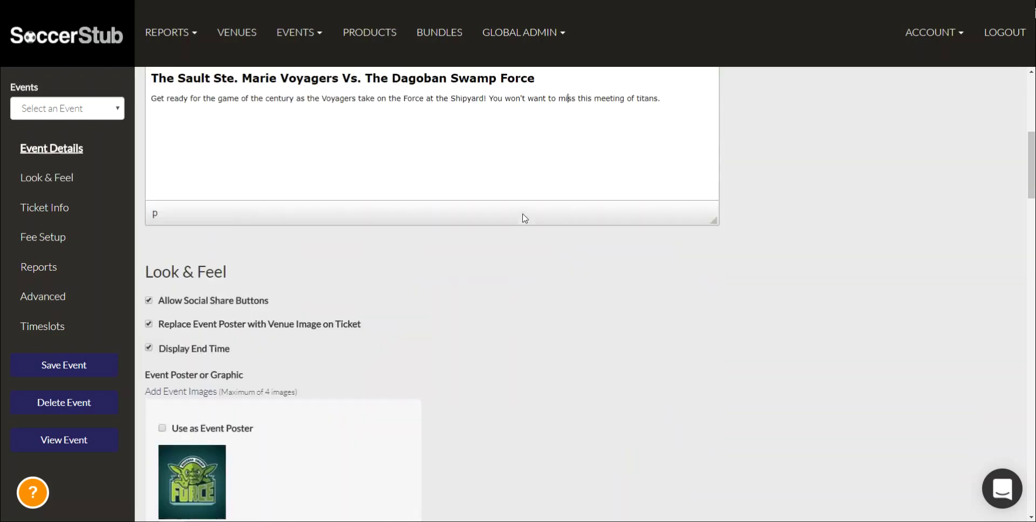
scroll(70, 139, down, 1)
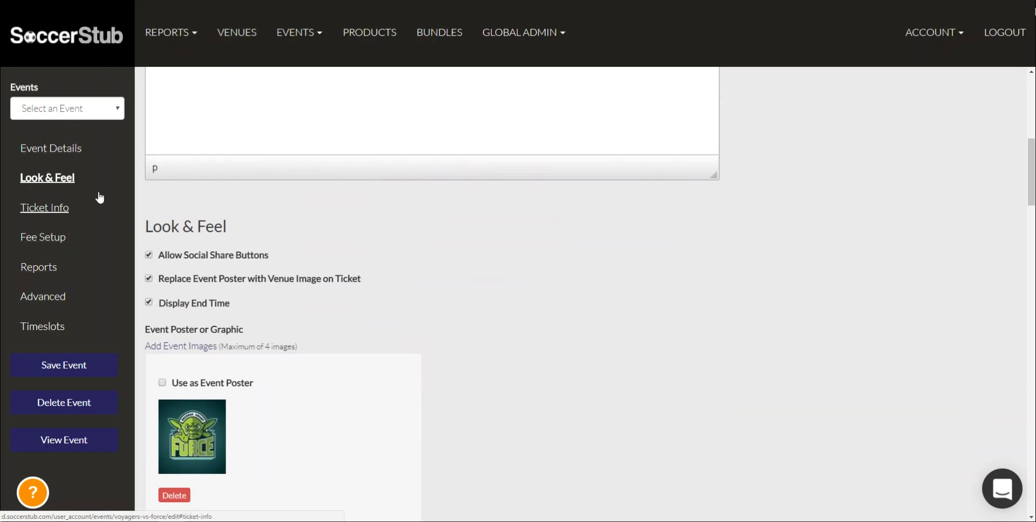
click(71, 209)
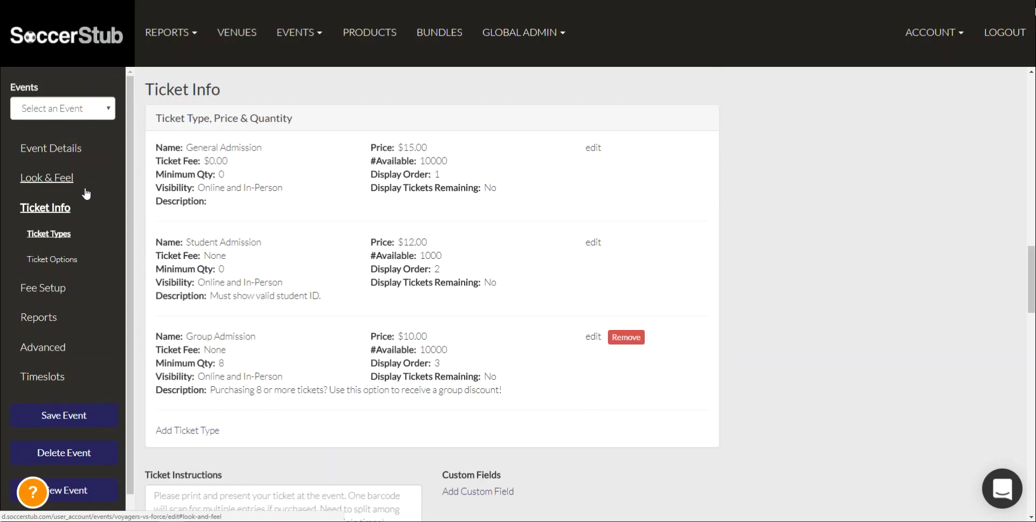
click(68, 182)
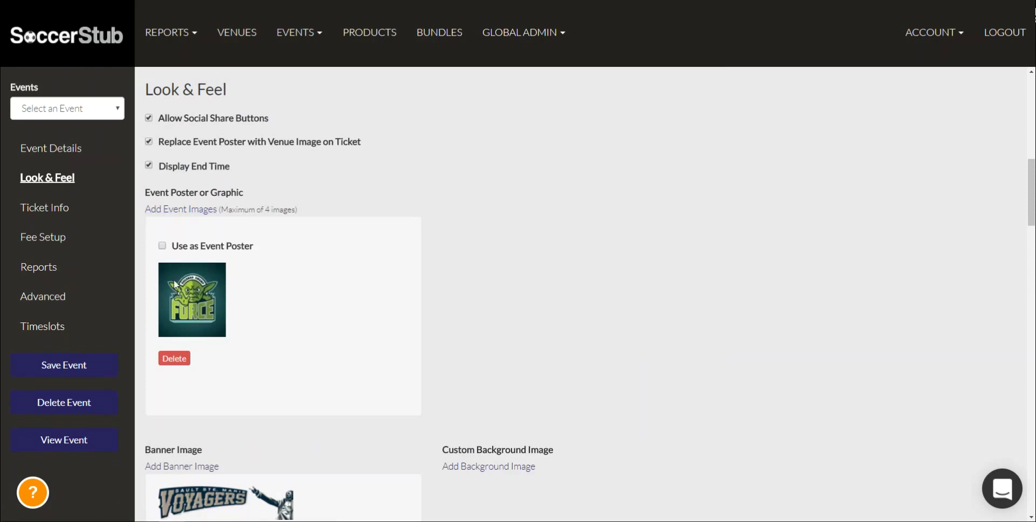
scroll(175, 284, down, 1)
scroll(204, 297, down, 2)
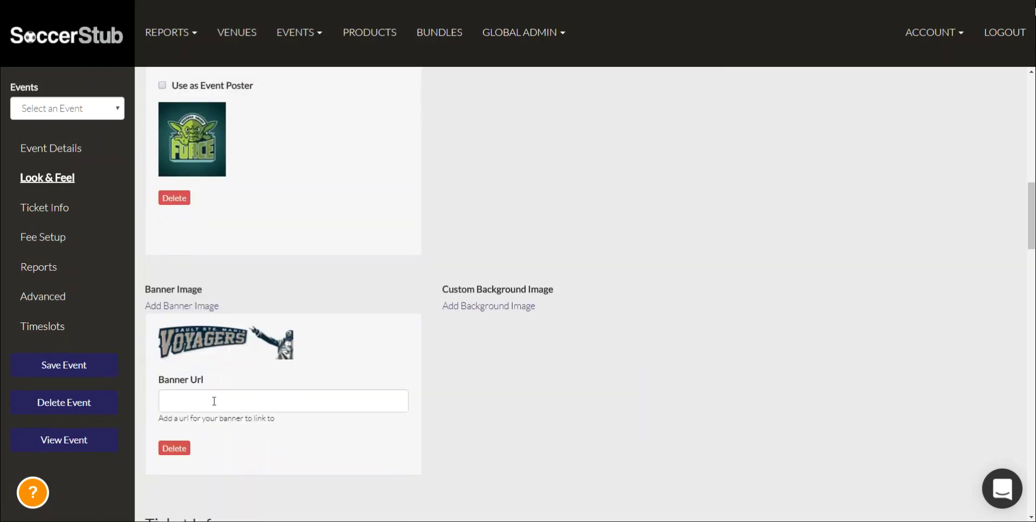
click(447, 305)
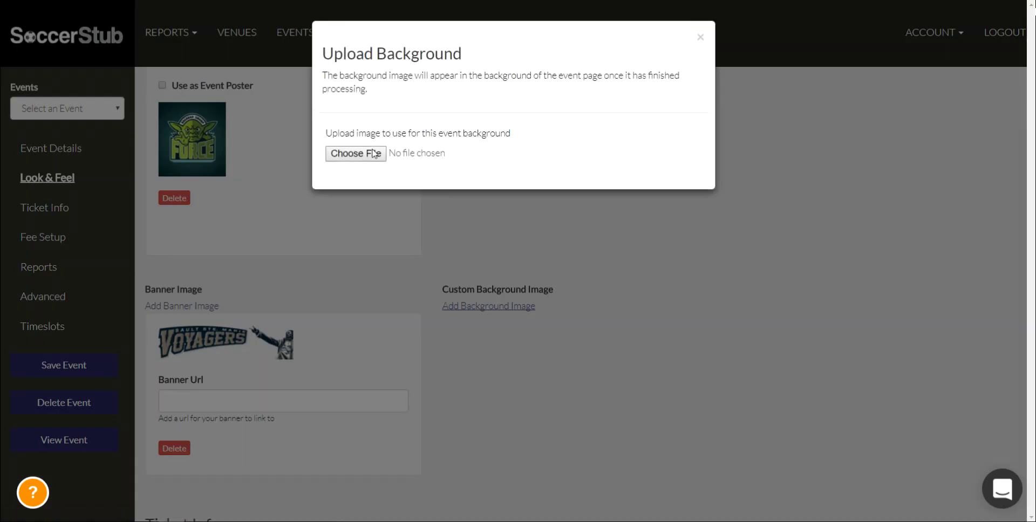
click(369, 154)
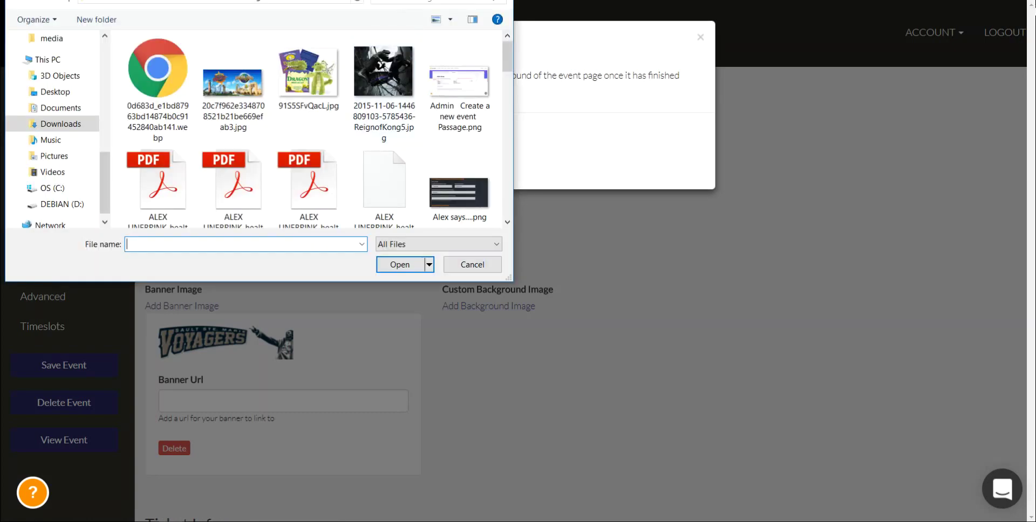
key(Escape)
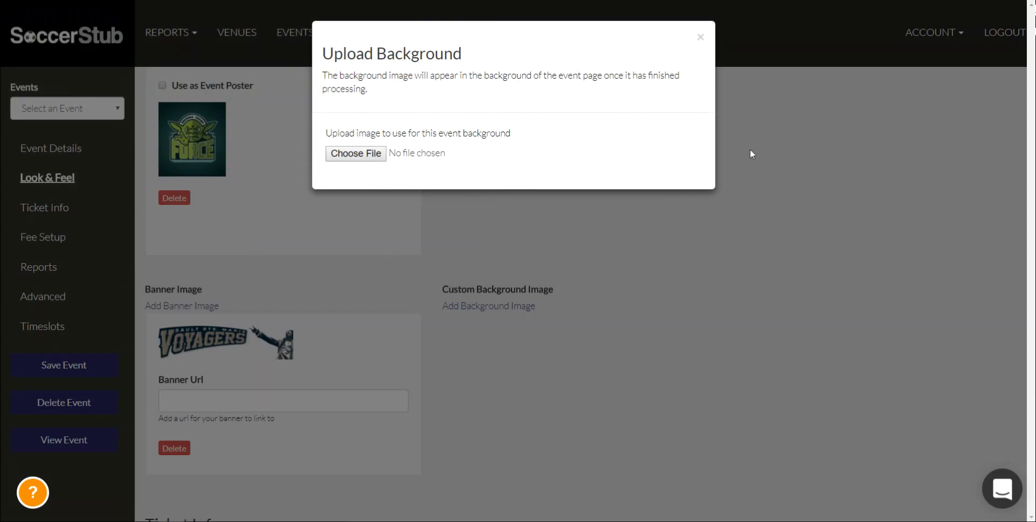
click(750, 148)
scroll(324, 370, down, 3)
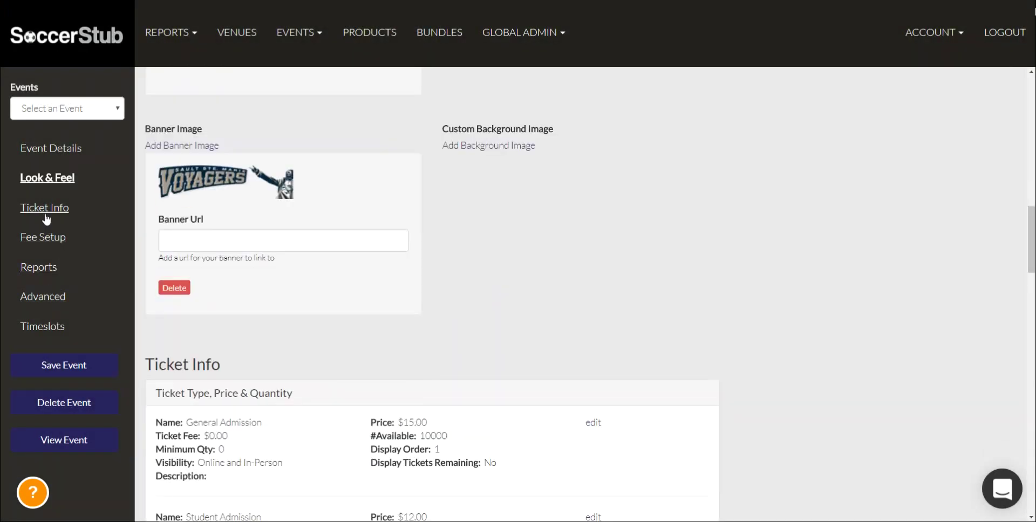
Jump to Ticket Info and look over the General Admission ticket details
click(46, 211)
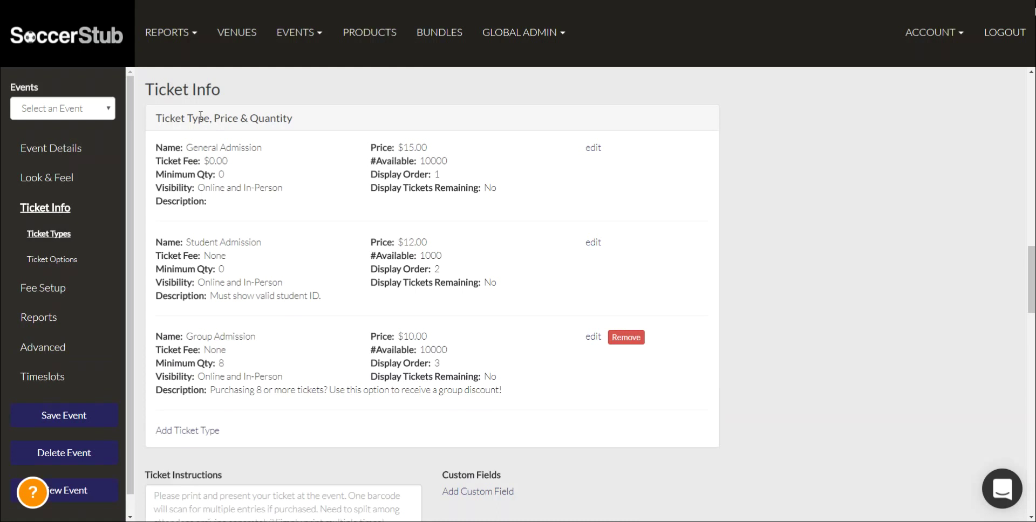
drag(193, 148, 274, 140)
click(286, 137)
Open General Admission and review its name, price, fee, availability, minimum quantity and display order fields
click(594, 147)
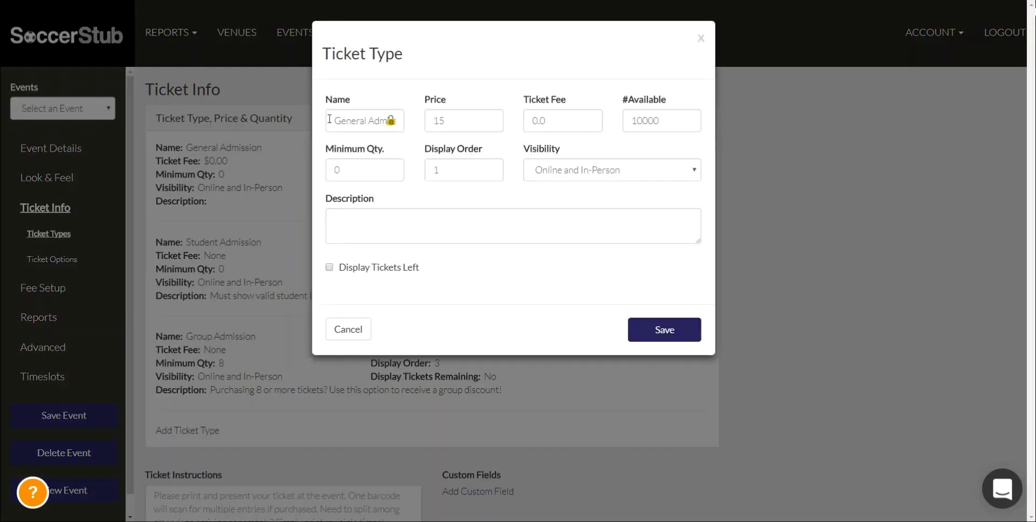
drag(329, 118, 449, 128)
key(Tab)
key(shift+Tab)
click(439, 116)
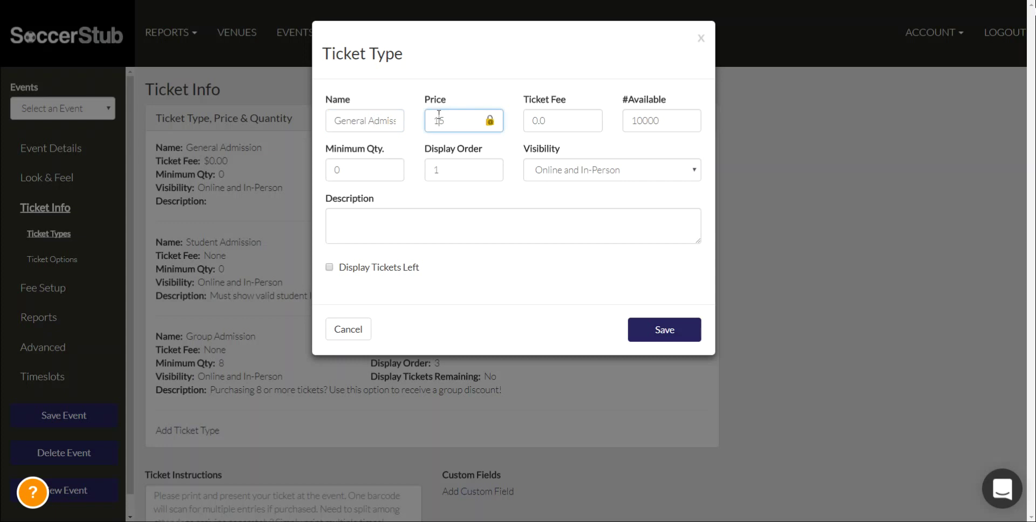
click(540, 115)
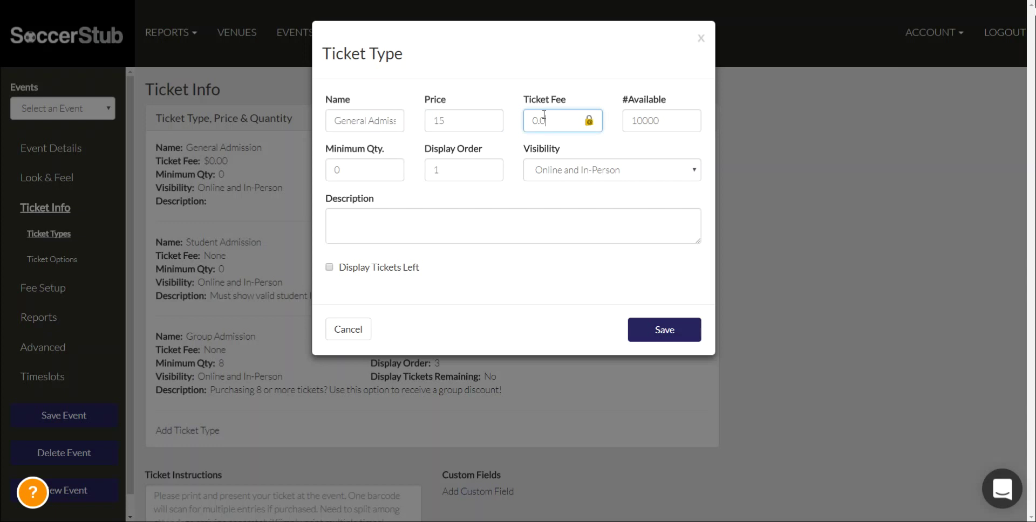
click(646, 127)
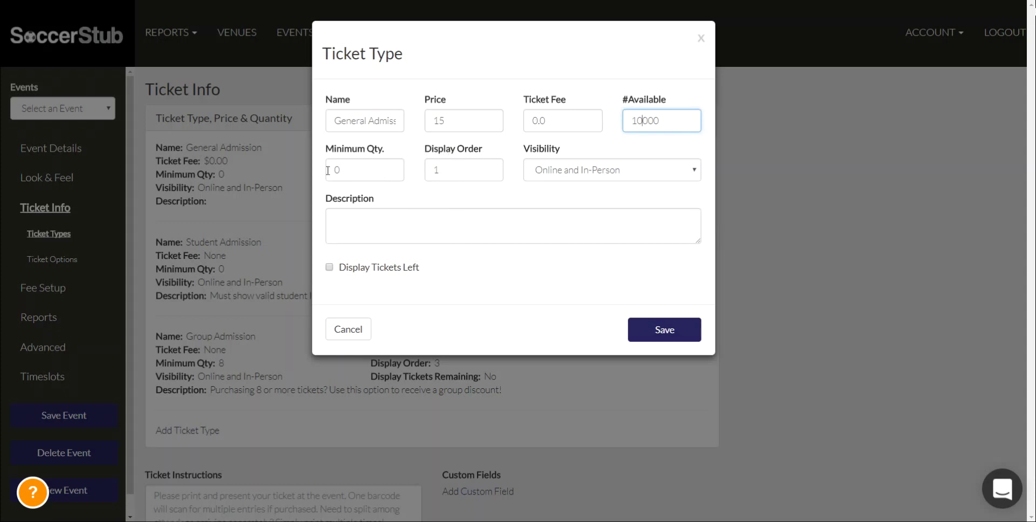
click(347, 176)
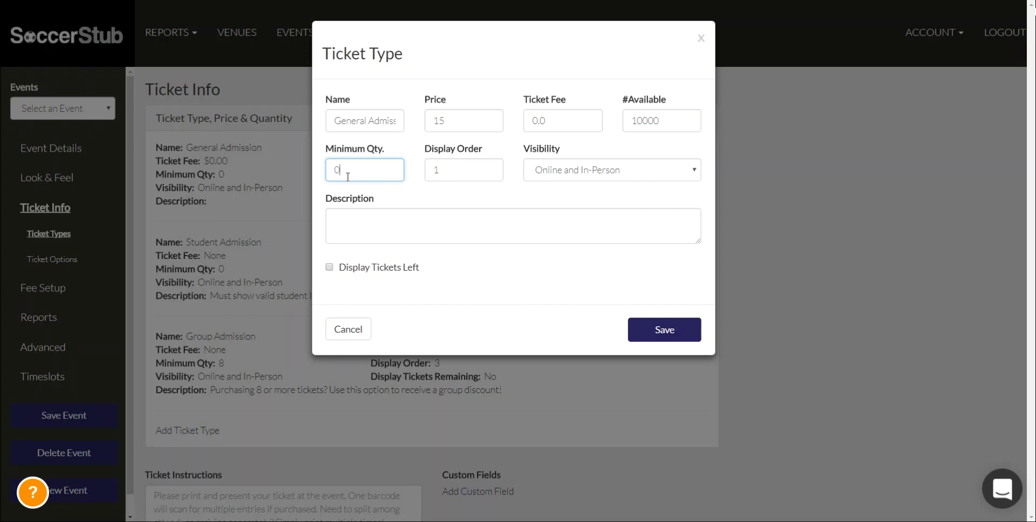
click(440, 122)
click(449, 168)
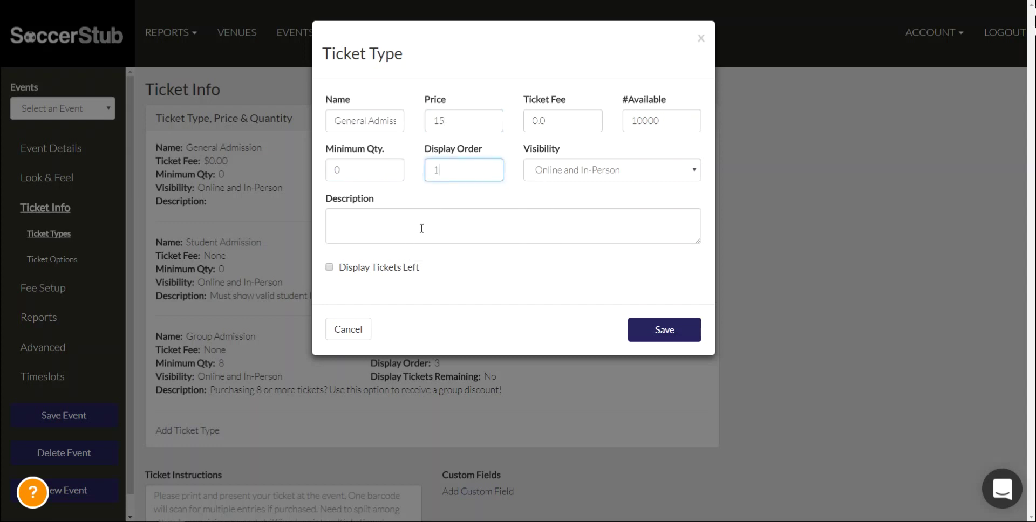
click(441, 168)
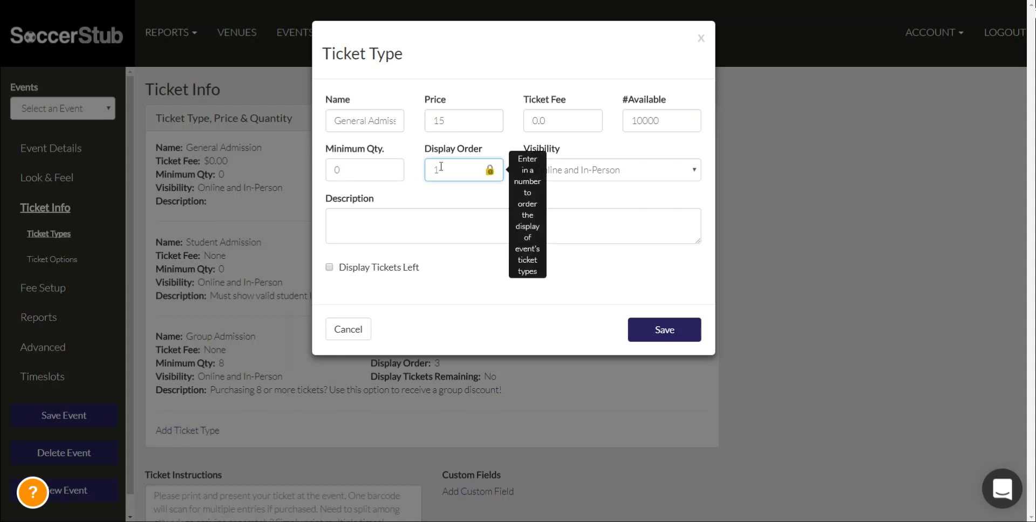
click(441, 167)
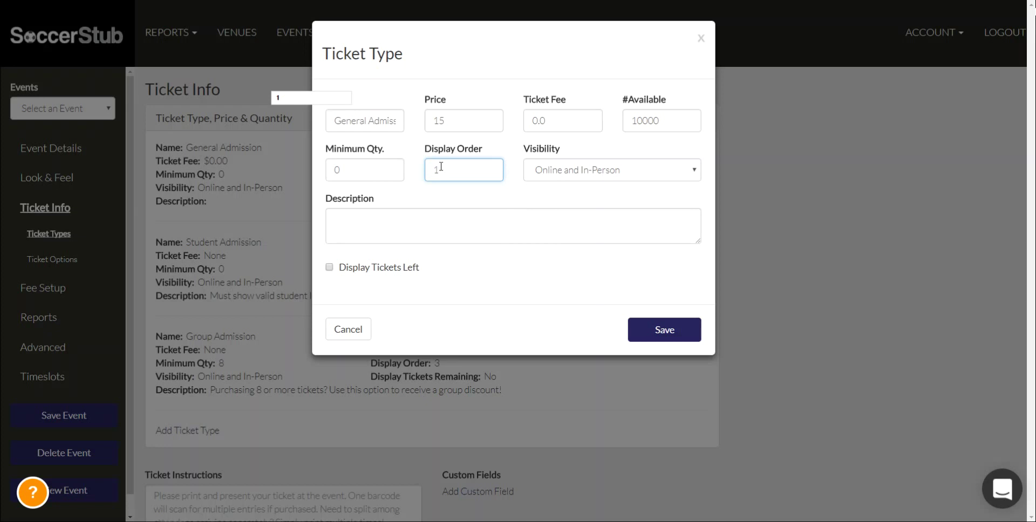
click(427, 196)
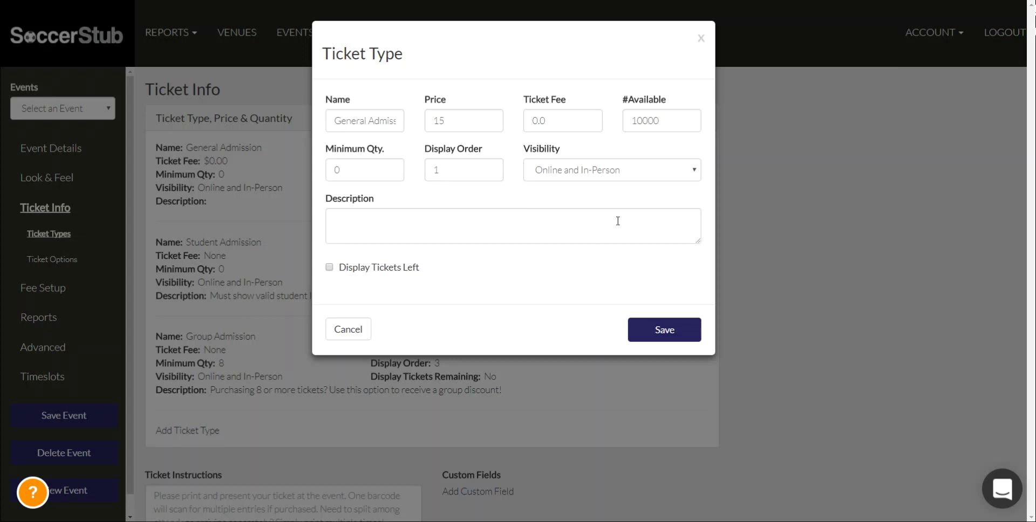
Keep visibility as Online and In-Person, cancel without saving, and scroll to Ticket Instructions
click(579, 169)
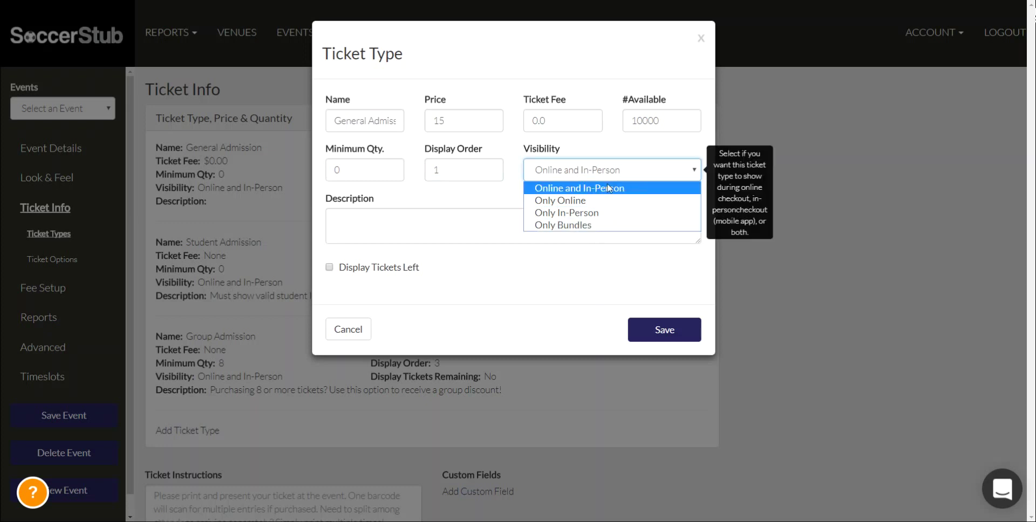
click(493, 205)
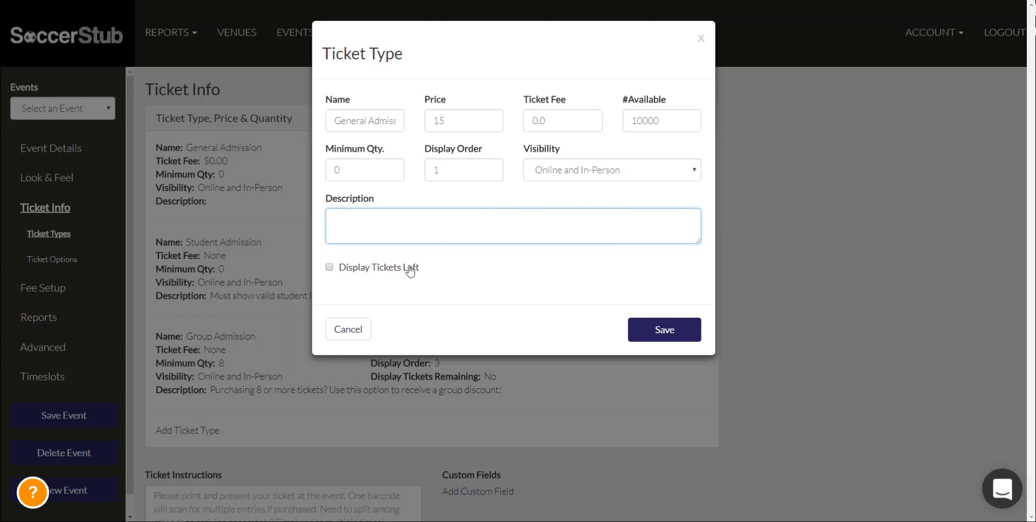
drag(420, 269, 317, 266)
click(478, 270)
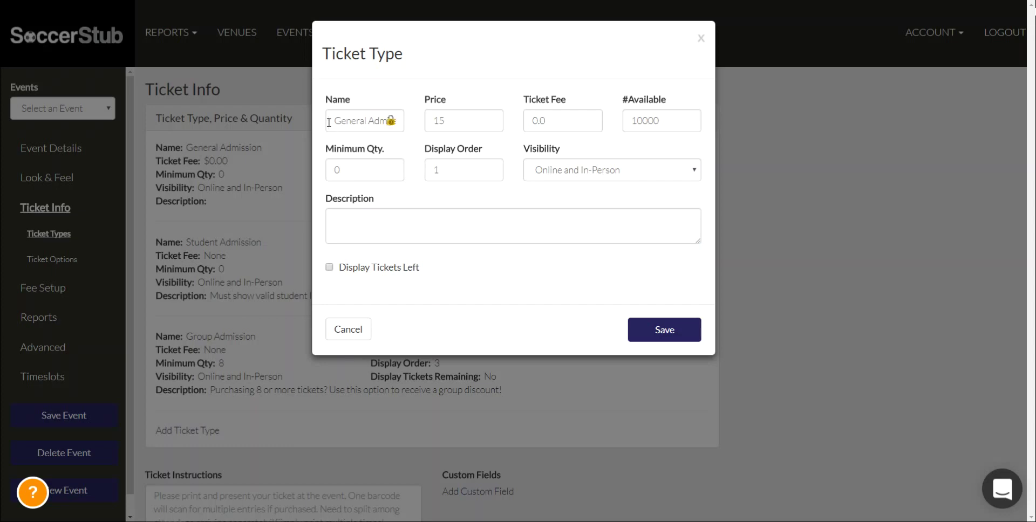
drag(329, 120, 420, 123)
double_click(468, 120)
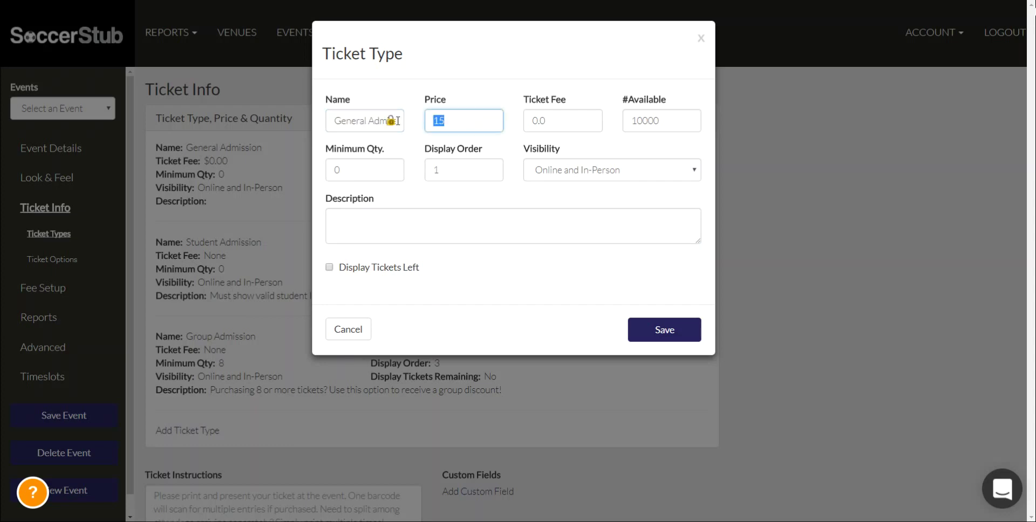
click(365, 331)
scroll(458, 249, down, 5)
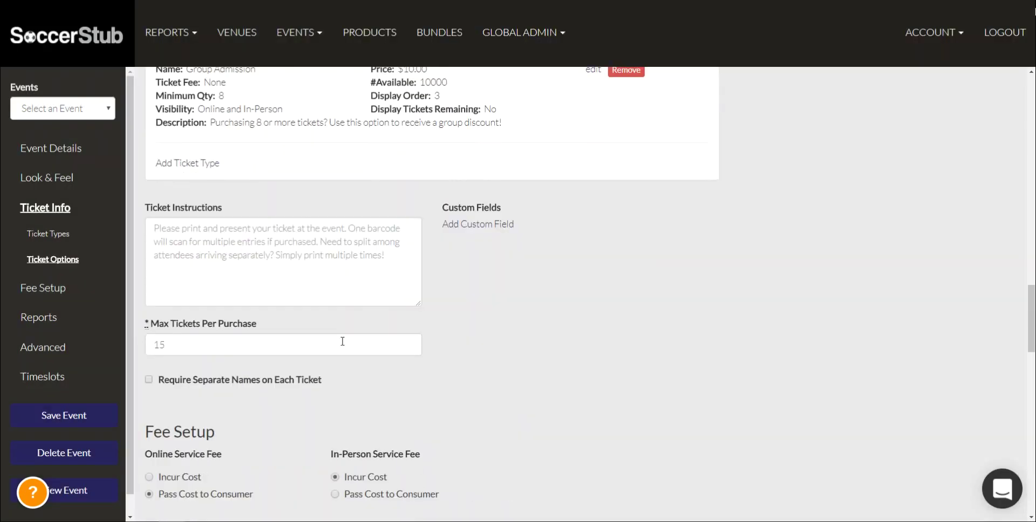
click(225, 233)
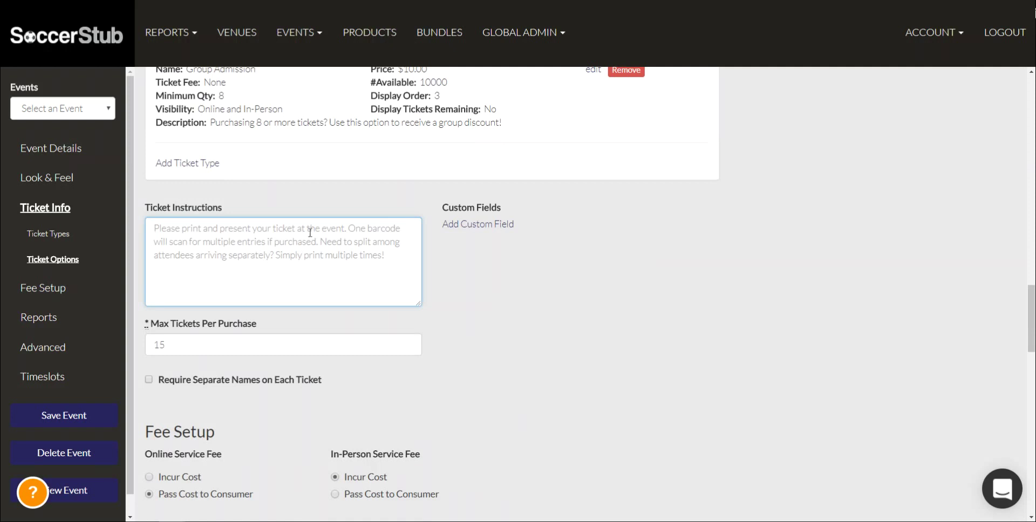
click(471, 225)
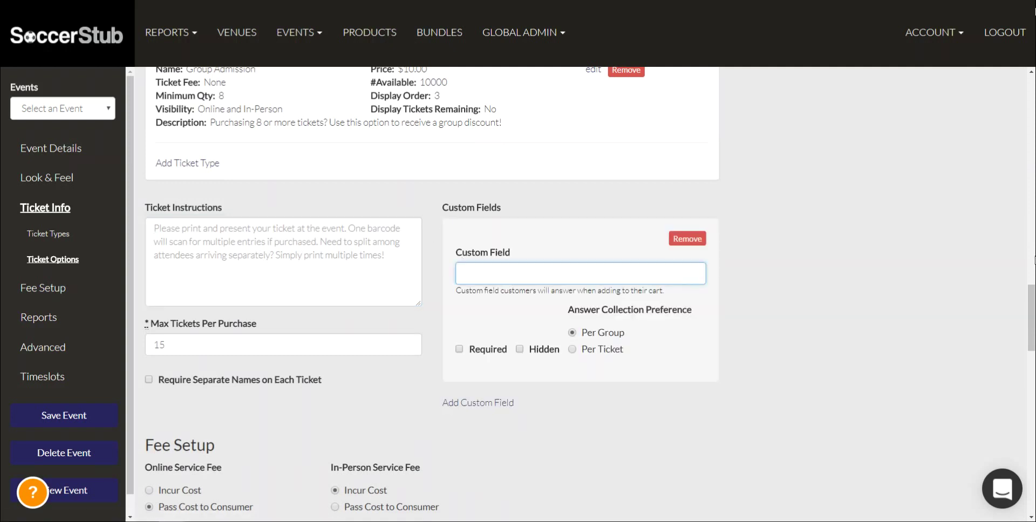
text(What is your favorite color?)
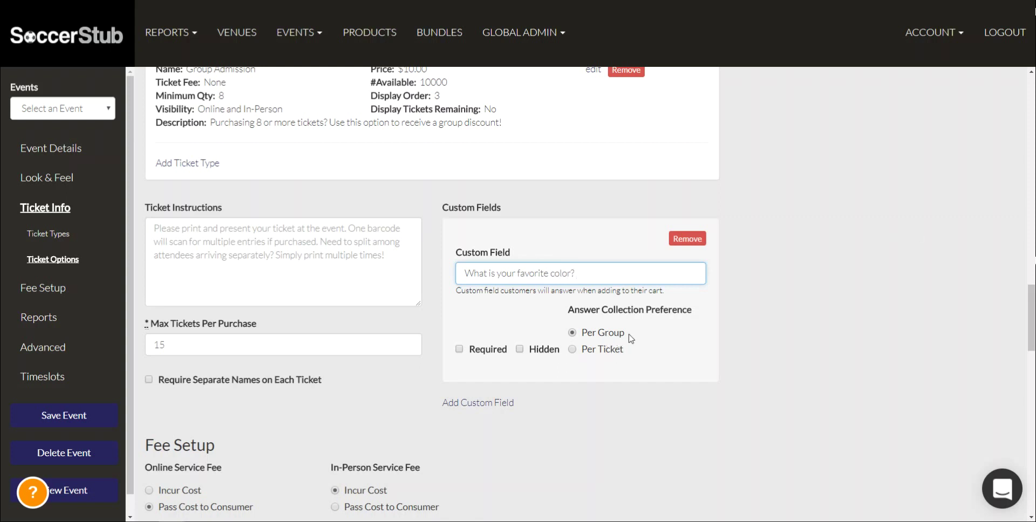
drag(626, 333, 596, 354)
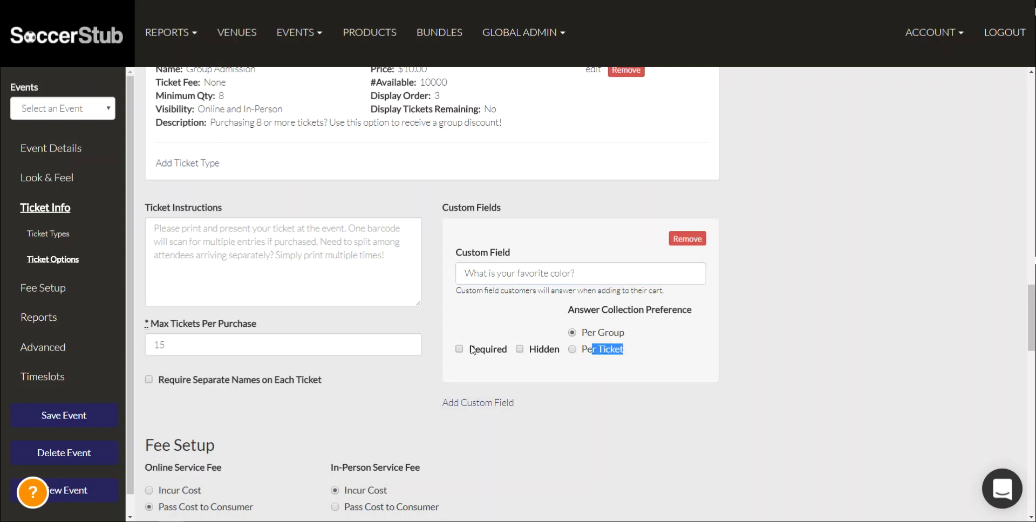
click(702, 239)
scroll(424, 353, down, 3)
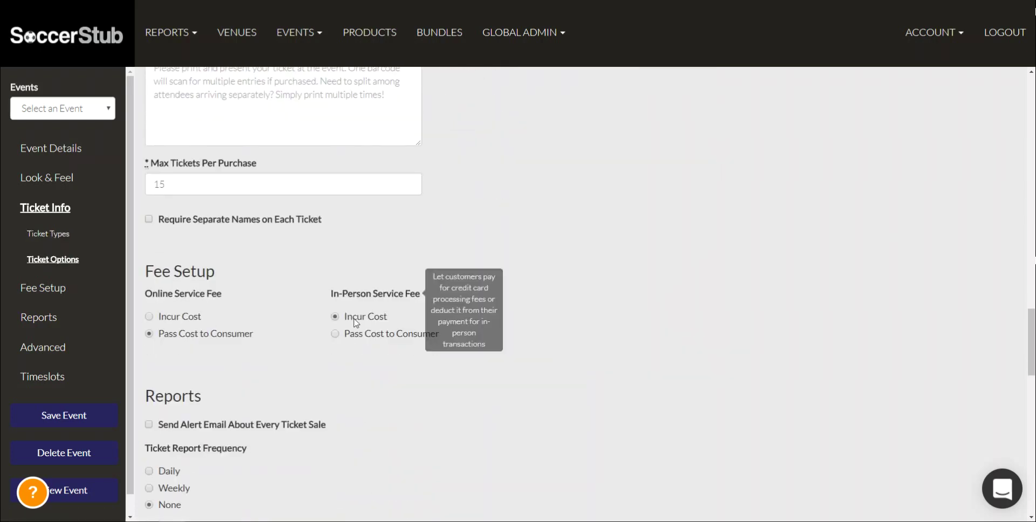
click(174, 185)
double_click(174, 185)
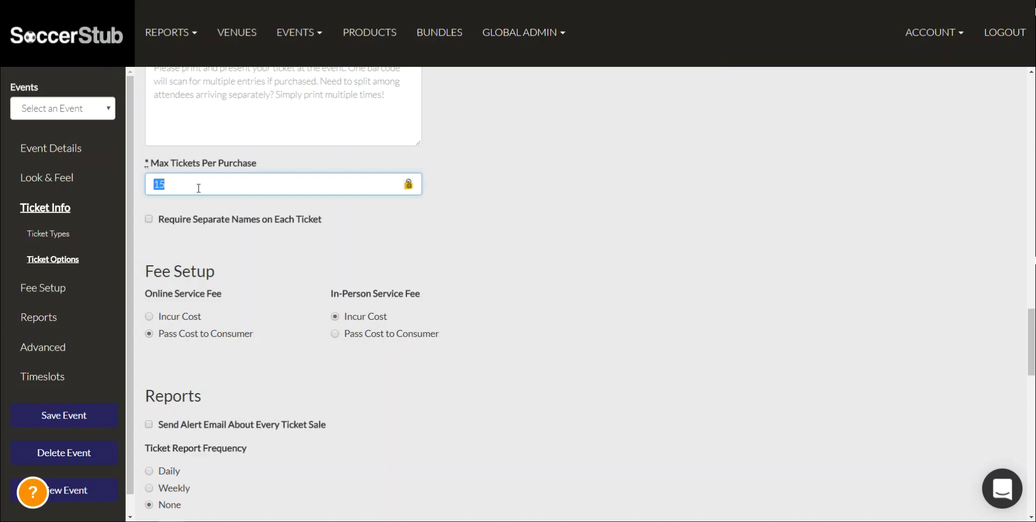
click(467, 227)
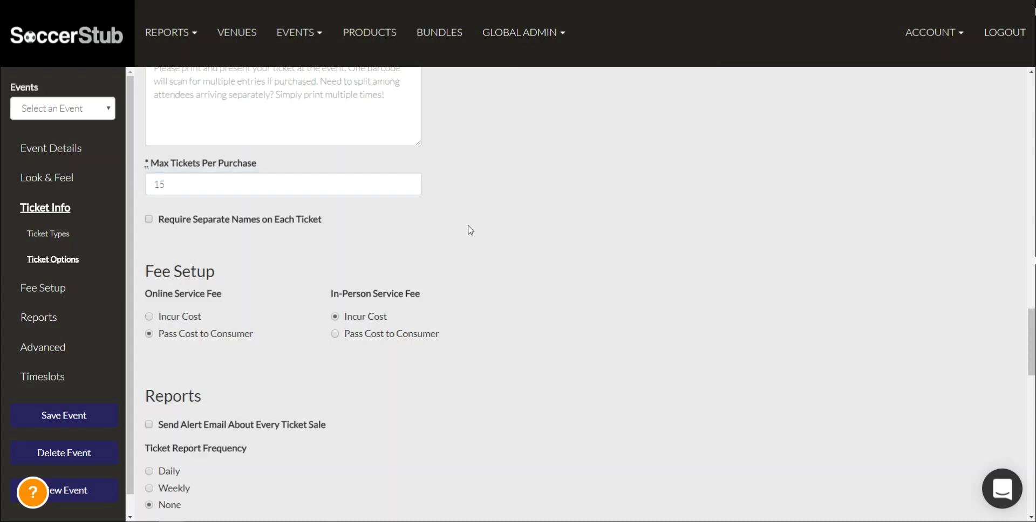
drag(327, 219, 157, 221)
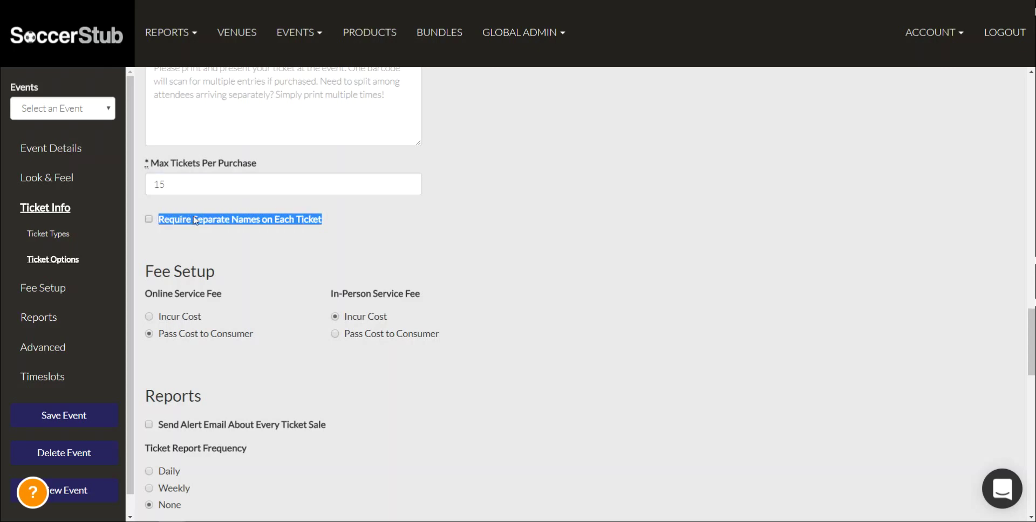
scroll(195, 220, down, 2)
drag(183, 164, 227, 171)
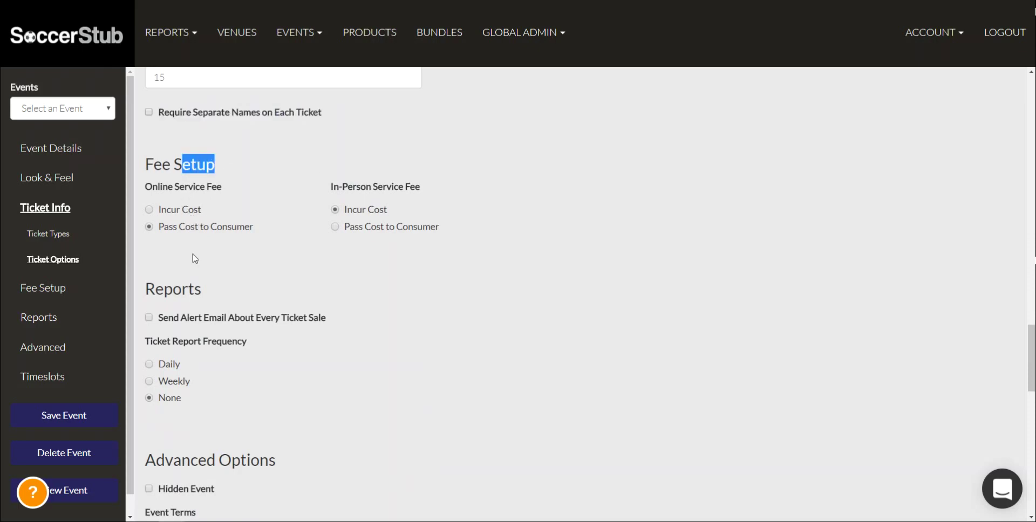
scroll(194, 258, down, 3)
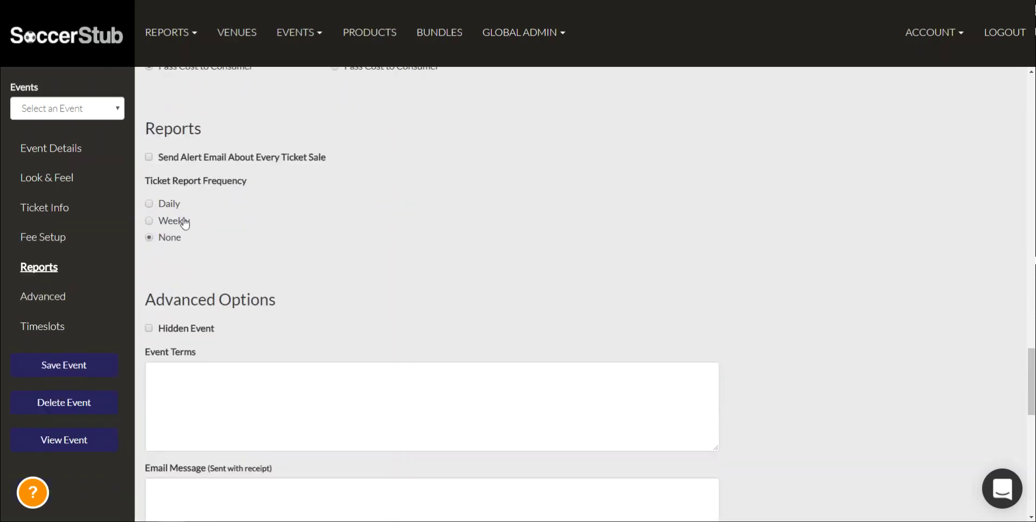
scroll(184, 222, down, 1)
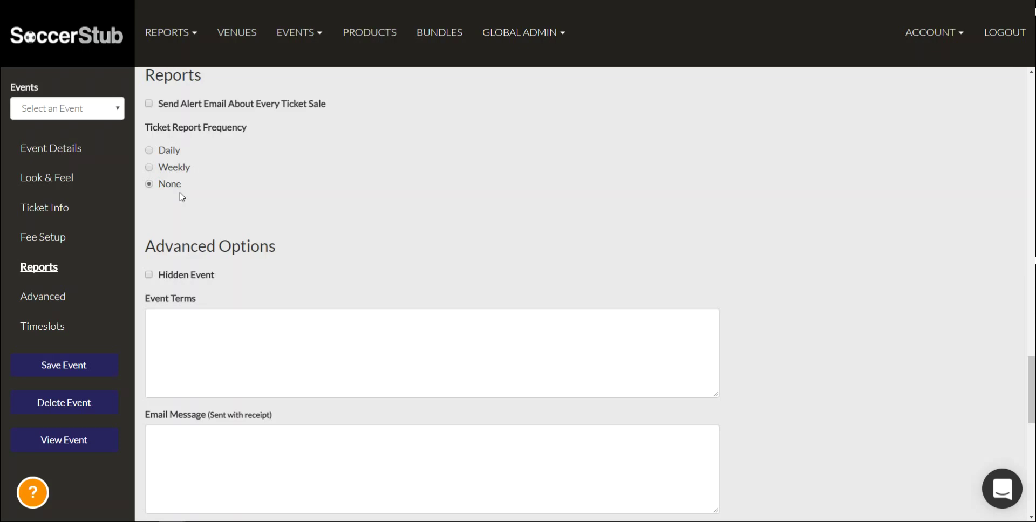
Review the event terms, receipt email and conversion tracking fields, then edit the 09/02/2017 event time
scroll(203, 273, down, 2)
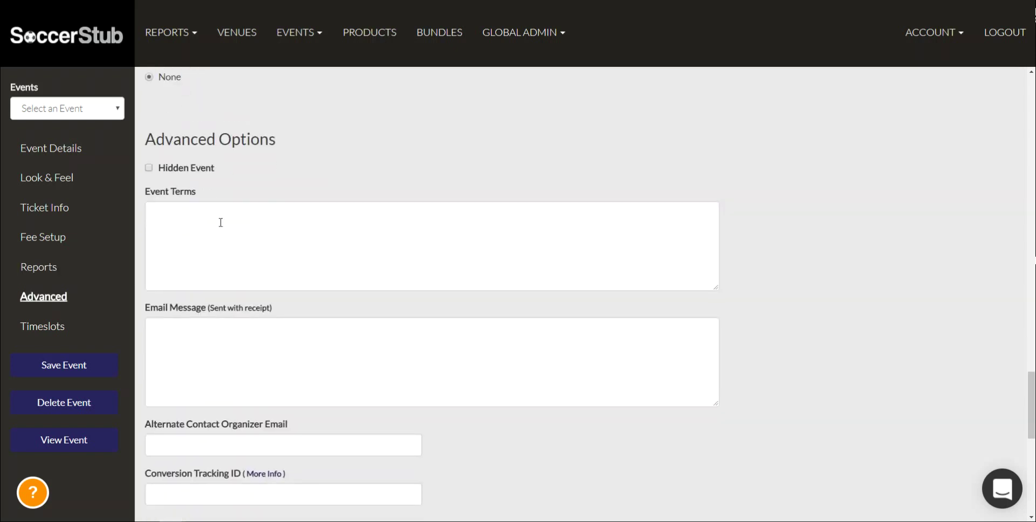
click(220, 223)
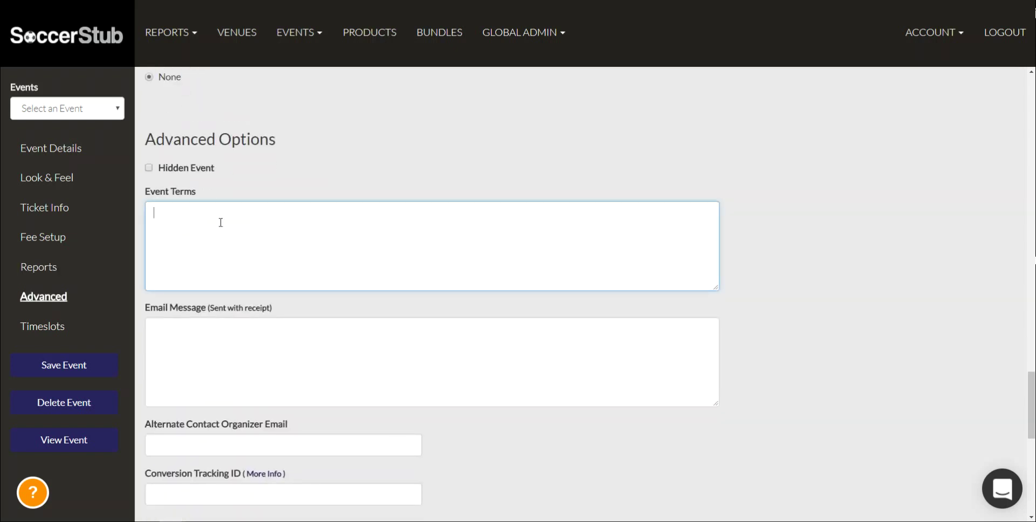
scroll(220, 222, down, 3)
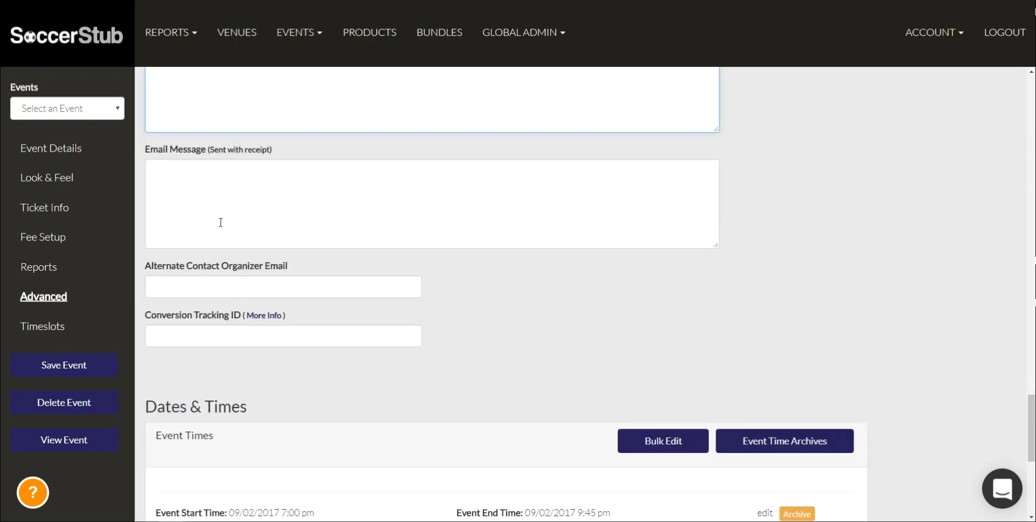
click(203, 214)
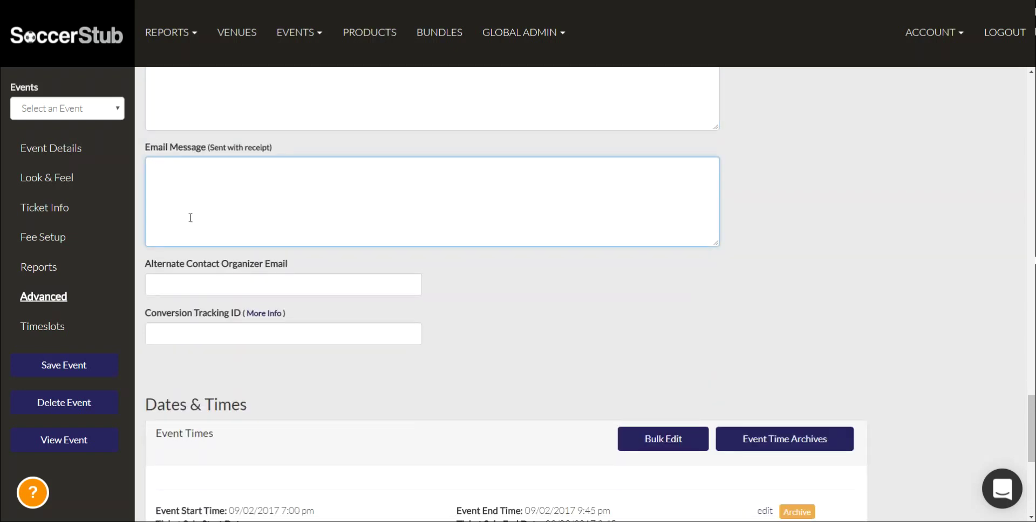
click(170, 338)
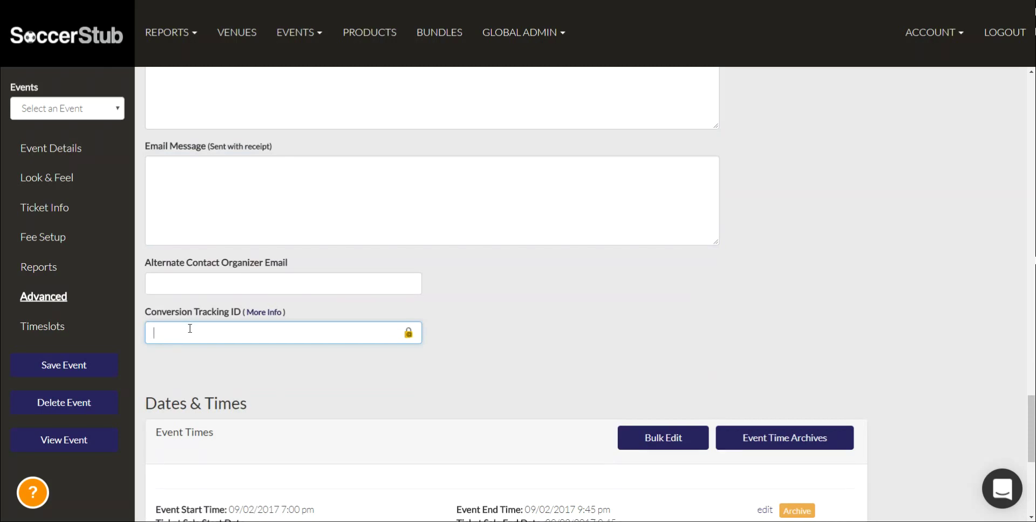
scroll(190, 328, down, 5)
scroll(190, 332, down, 1)
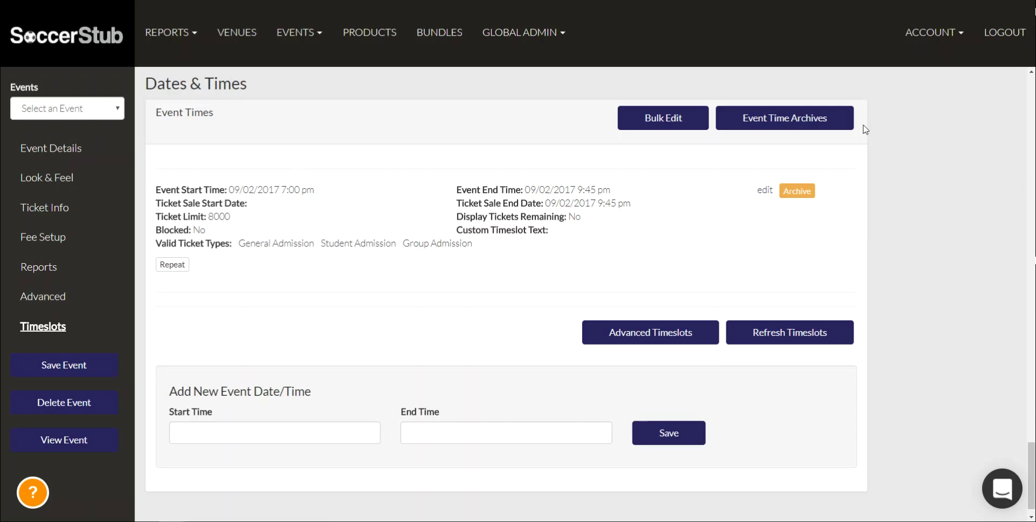
click(765, 190)
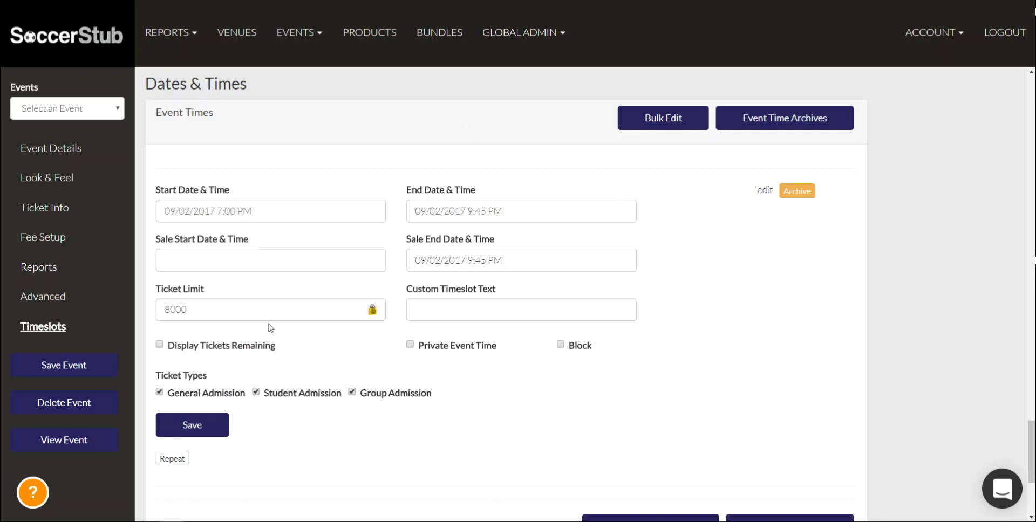
Try 'Saturday Night at 8PM!' as custom timeslot text, change 8 to 7, then clear it
drag(165, 309, 205, 298)
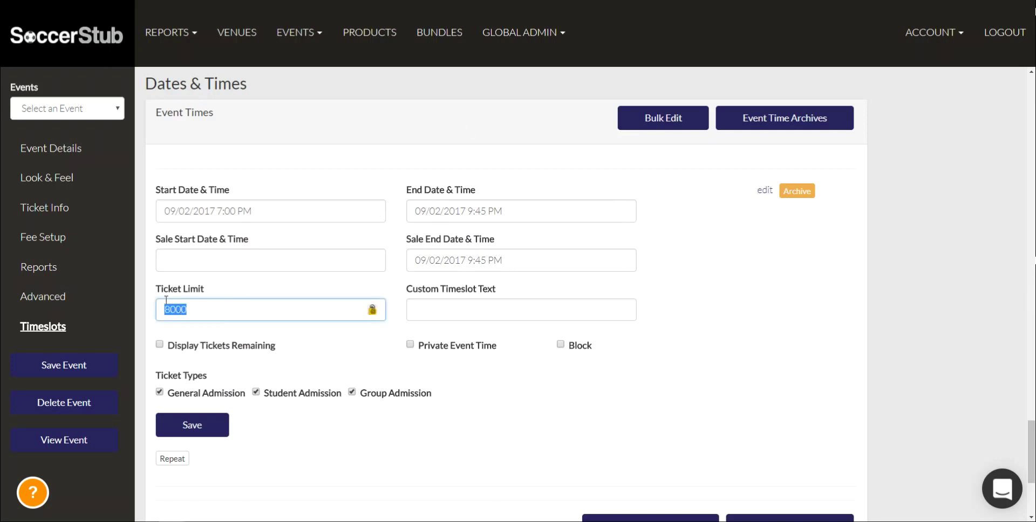
click(214, 295)
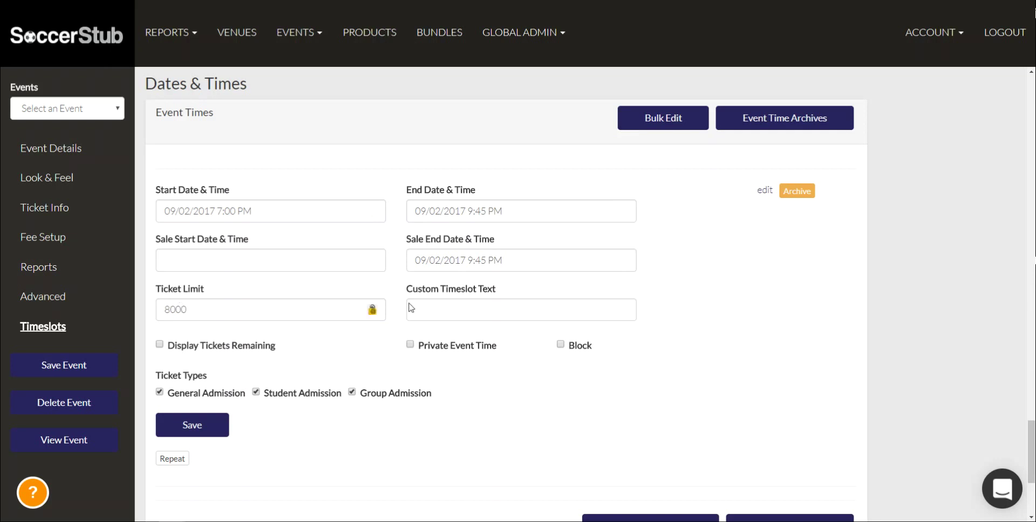
click(444, 309)
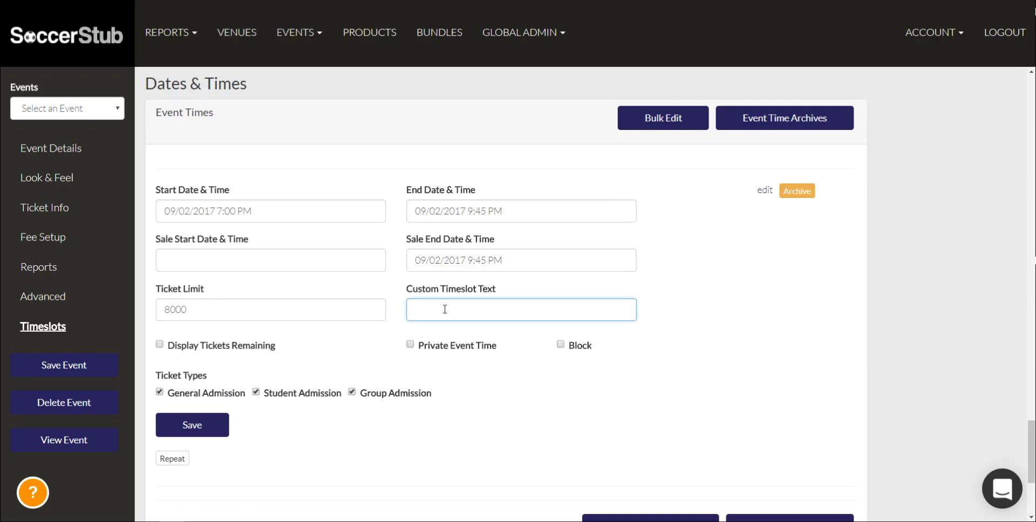
text(Saturday Night at 8PM!)
drag(493, 309, 487, 309)
text(7PM!)
click(524, 311)
key(ctrl+a)
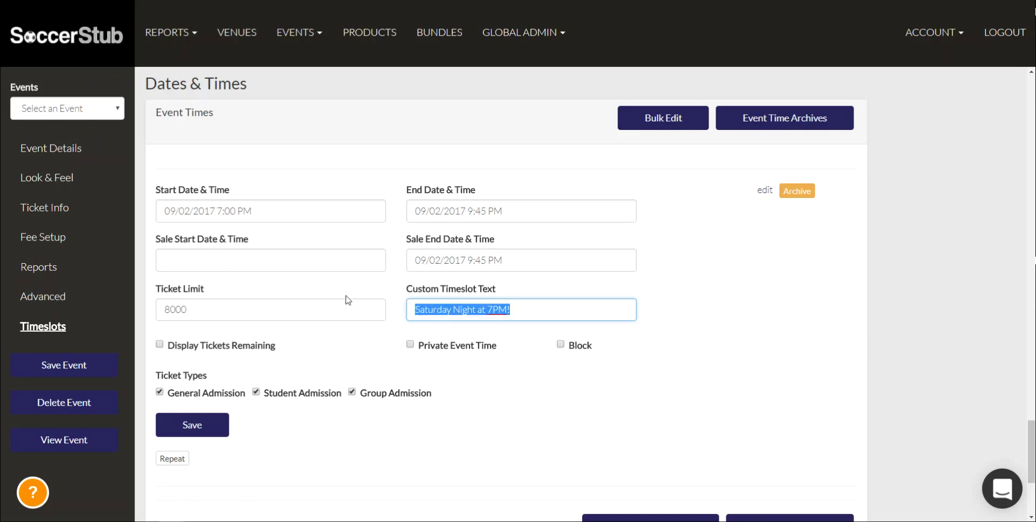
key(BackSpace)
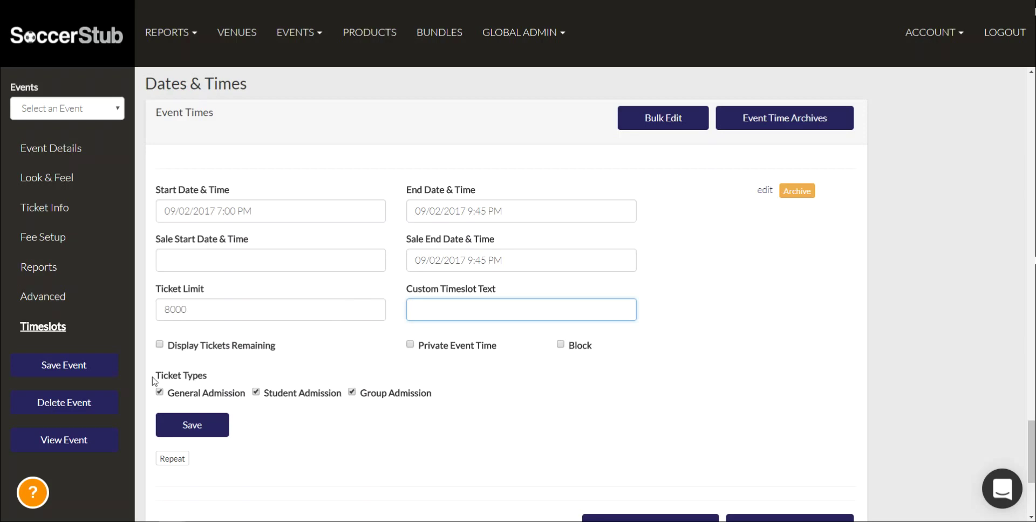
Jump to the event's Ticket Info section and look over General Admission
drag(165, 376, 212, 377)
scroll(292, 352, down, 2)
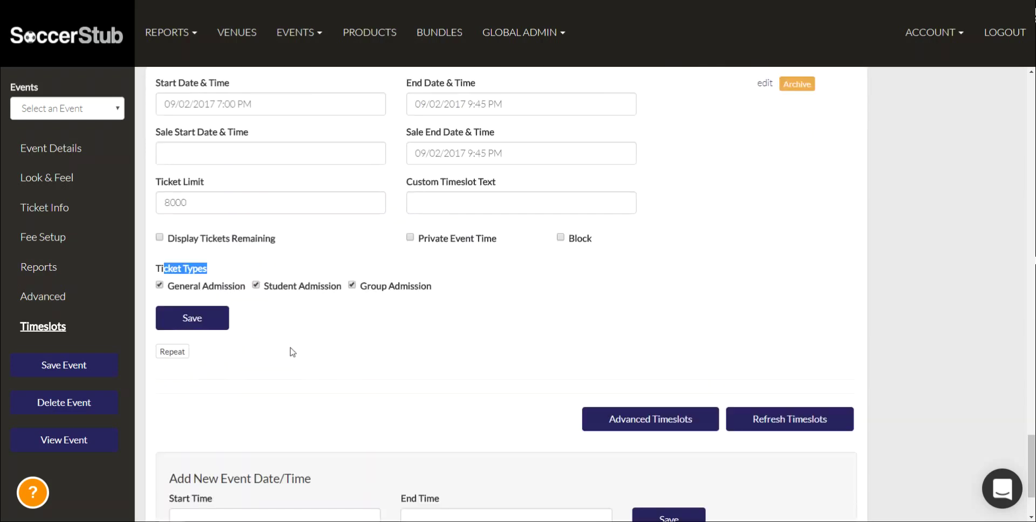
click(293, 352)
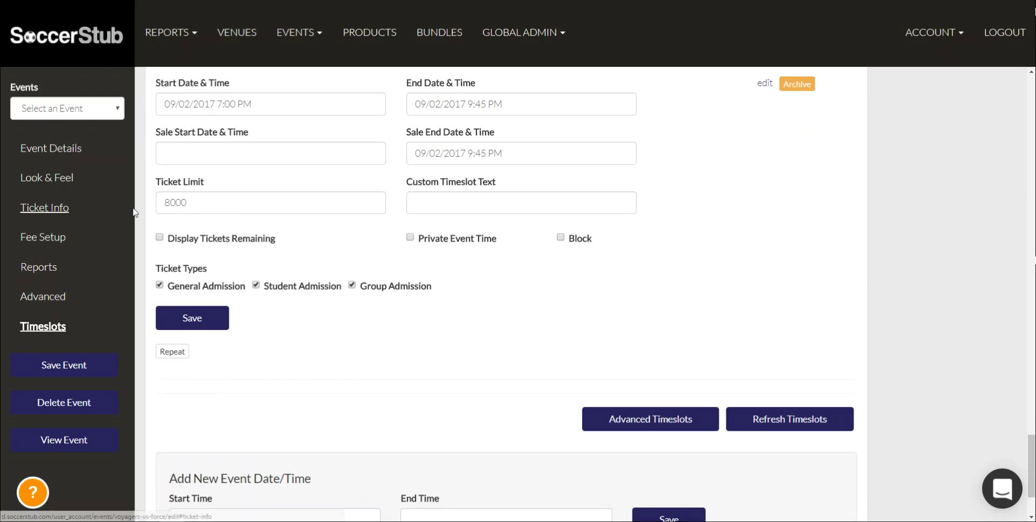
click(44, 208)
scroll(210, 255, up, 20)
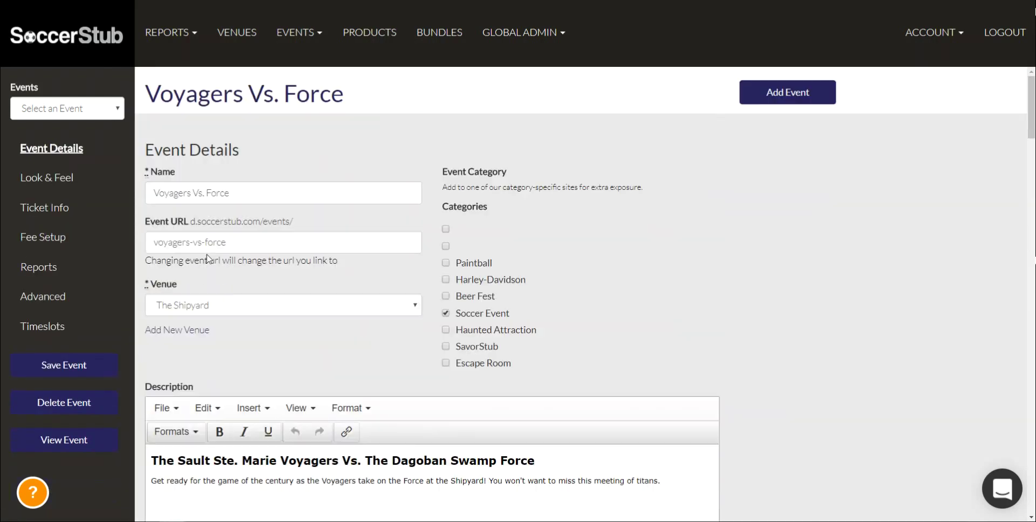
scroll(225, 296, down, 17)
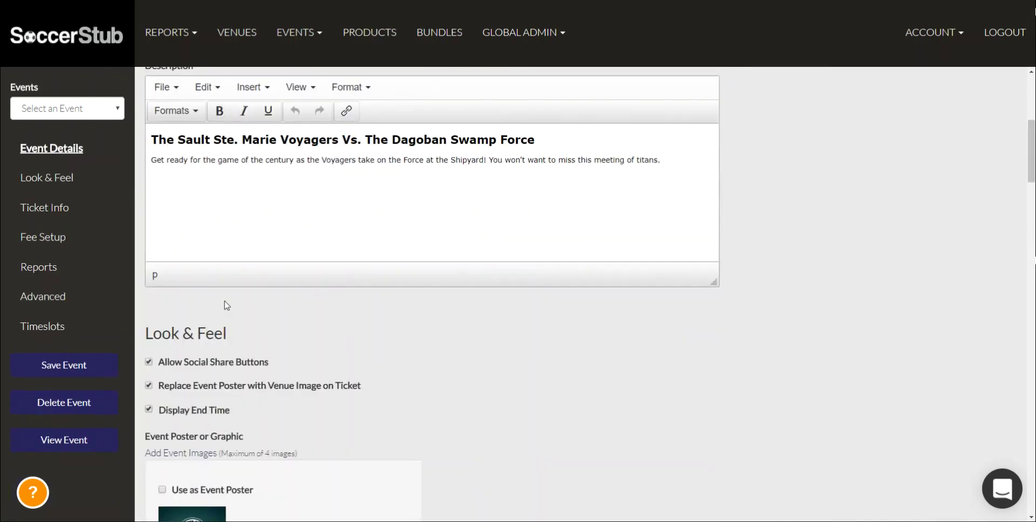
scroll(214, 318, down, 2)
drag(186, 292, 269, 294)
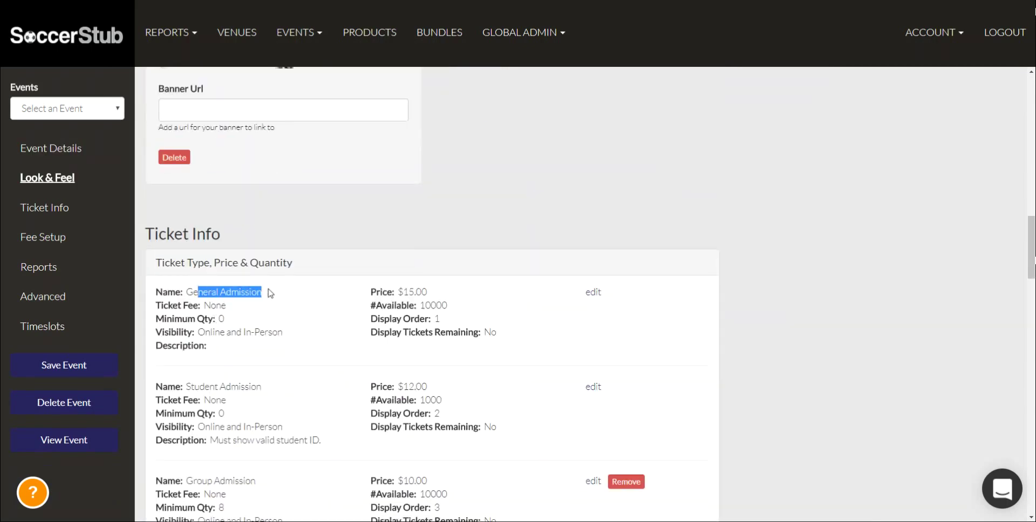
click(266, 296)
Scroll through the remaining event sections and close the event time edit form
scroll(266, 295, down, 9)
scroll(260, 302, down, 12)
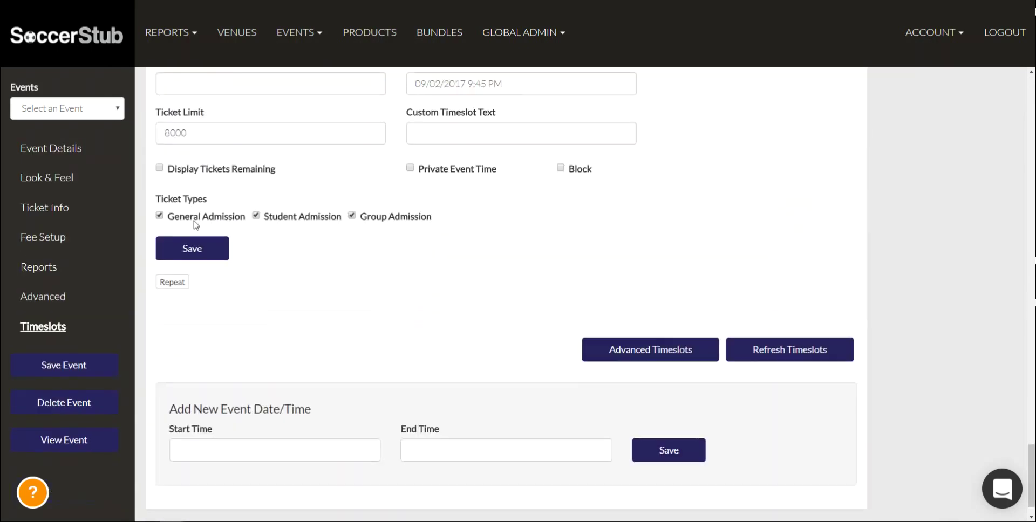
scroll(224, 173, up, 3)
scroll(295, 414, down, 1)
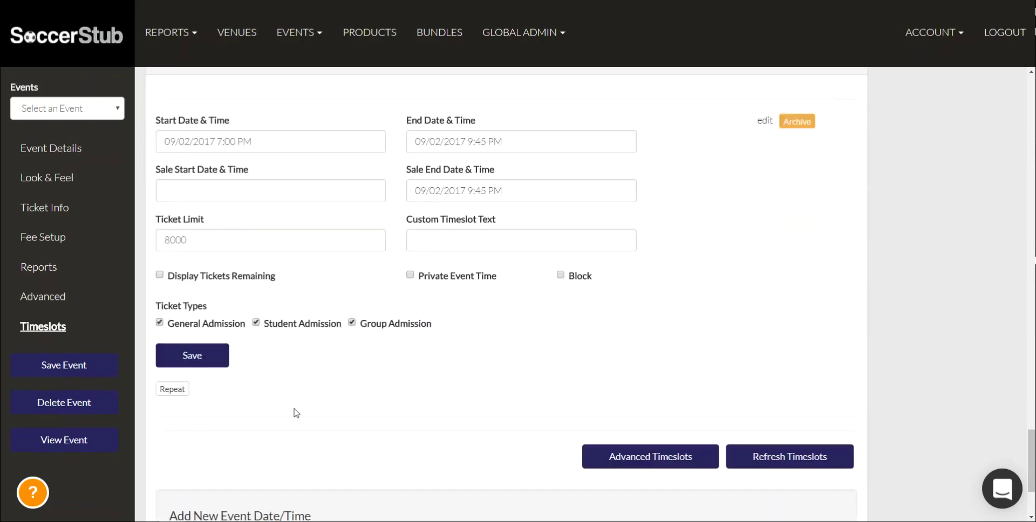
scroll(297, 410, up, 1)
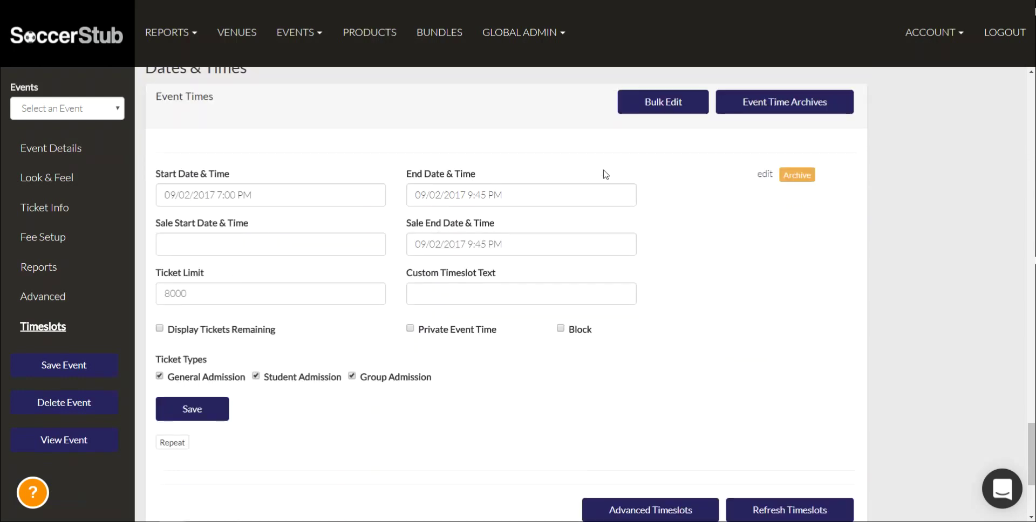
click(765, 175)
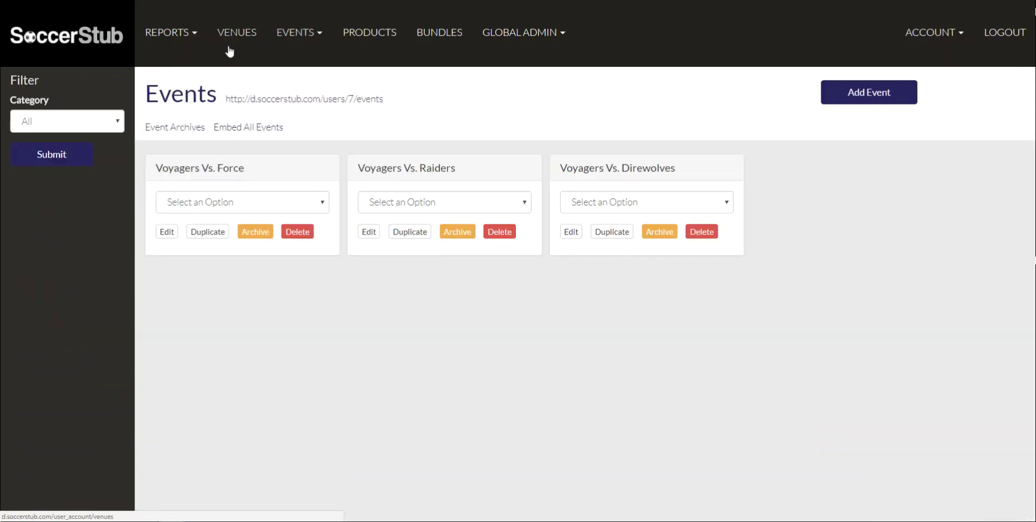
Choose Promo Codes from the Voyagers Vs. Force options menu
click(206, 203)
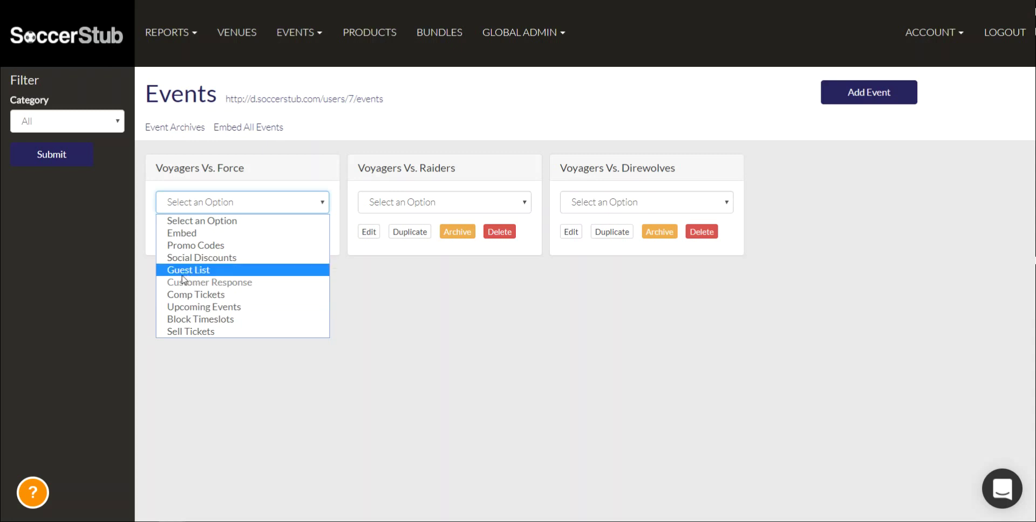
click(186, 245)
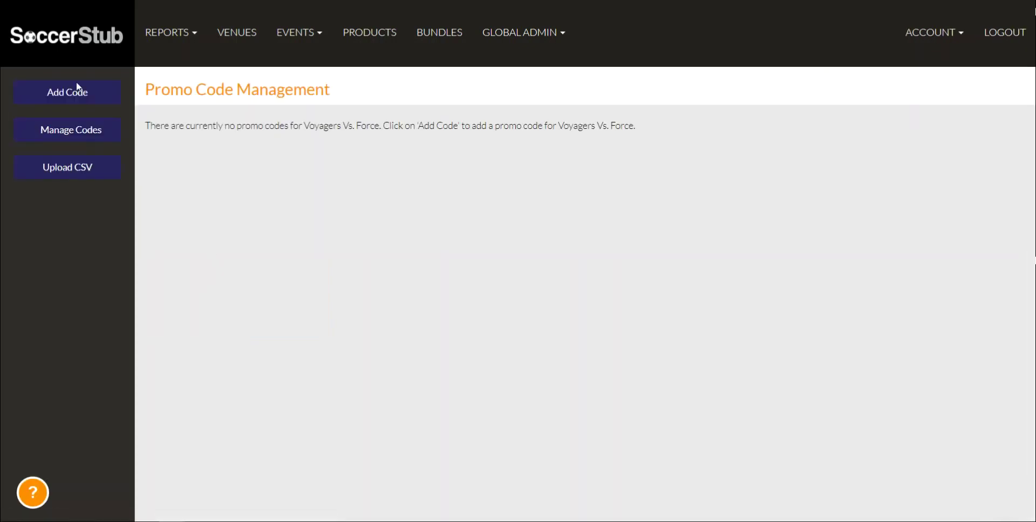
Start a new promo code named 'twooff' with a Dollars discount of $2
click(78, 94)
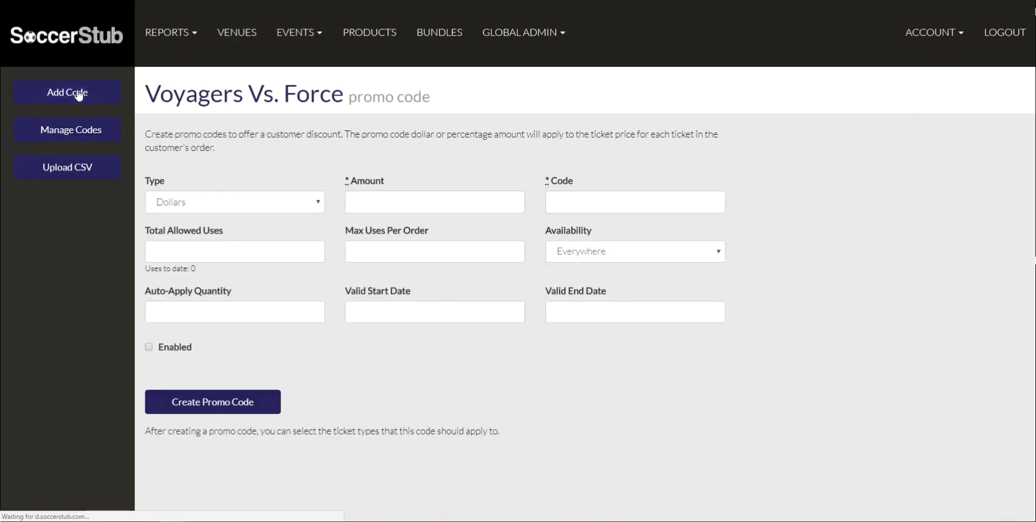
click(183, 203)
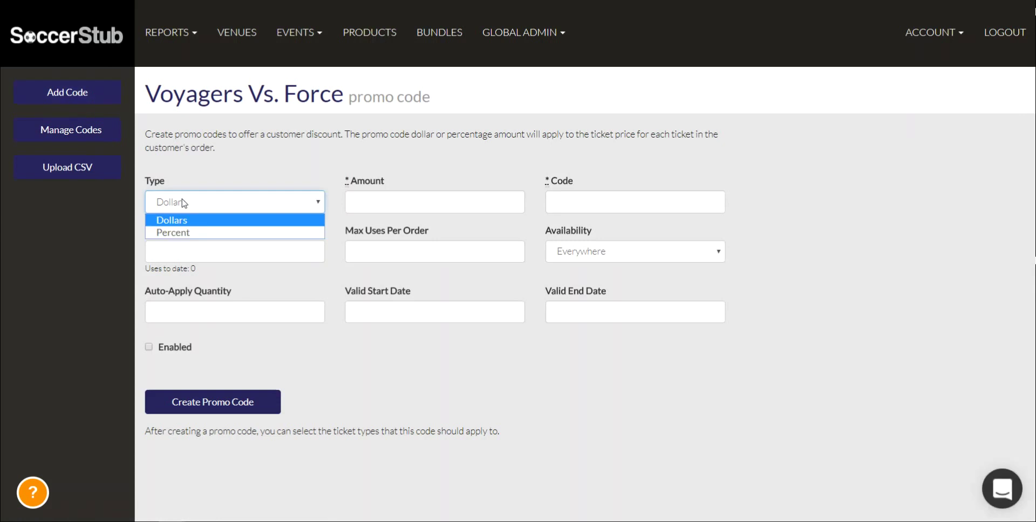
double_click(213, 169)
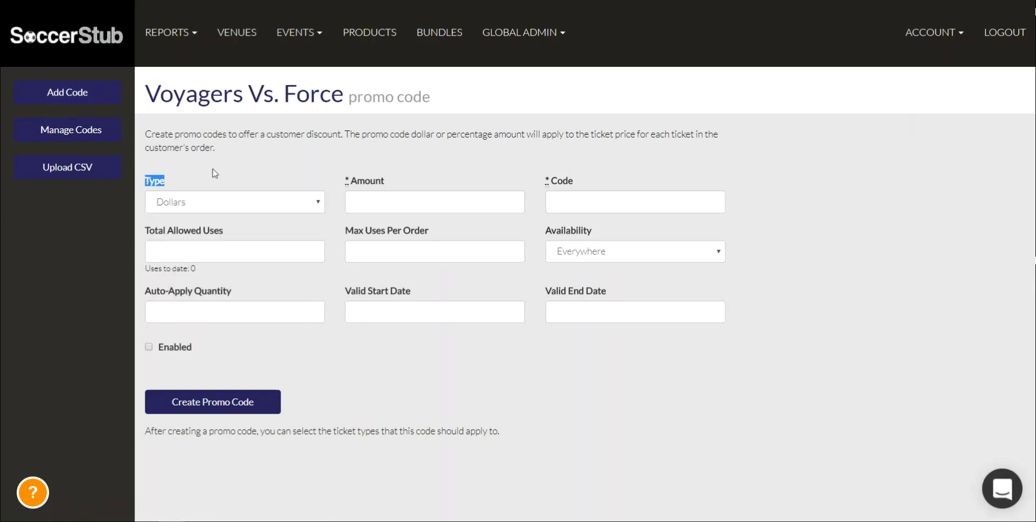
click(186, 205)
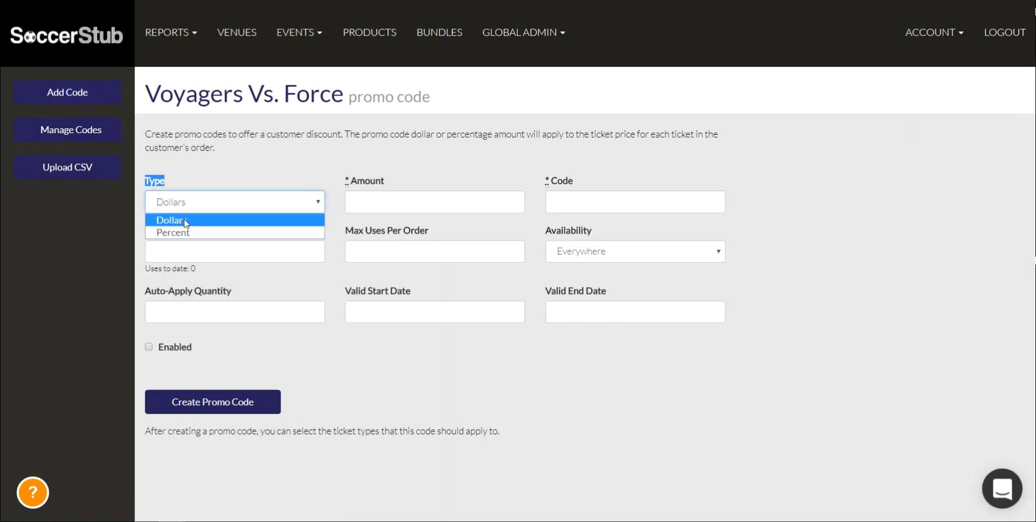
click(171, 221)
click(215, 169)
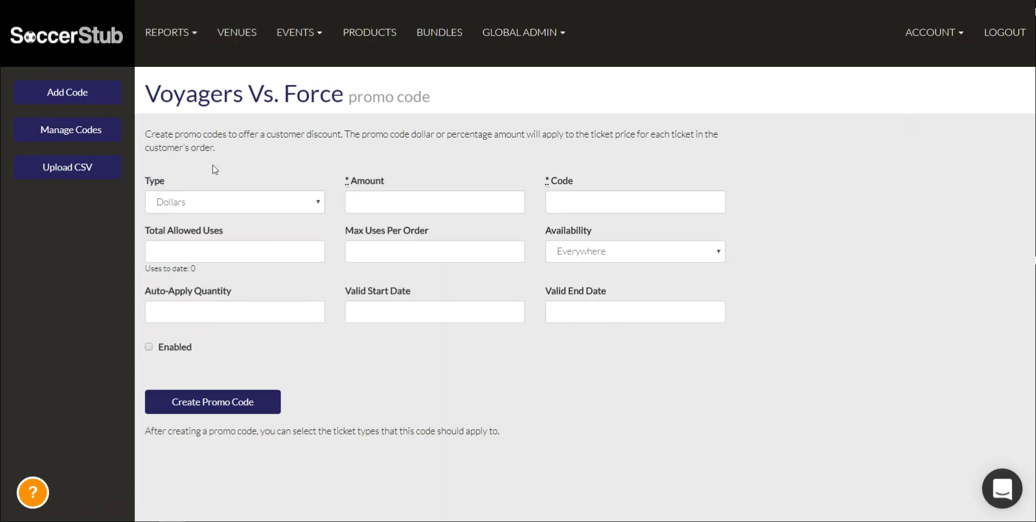
click(392, 205)
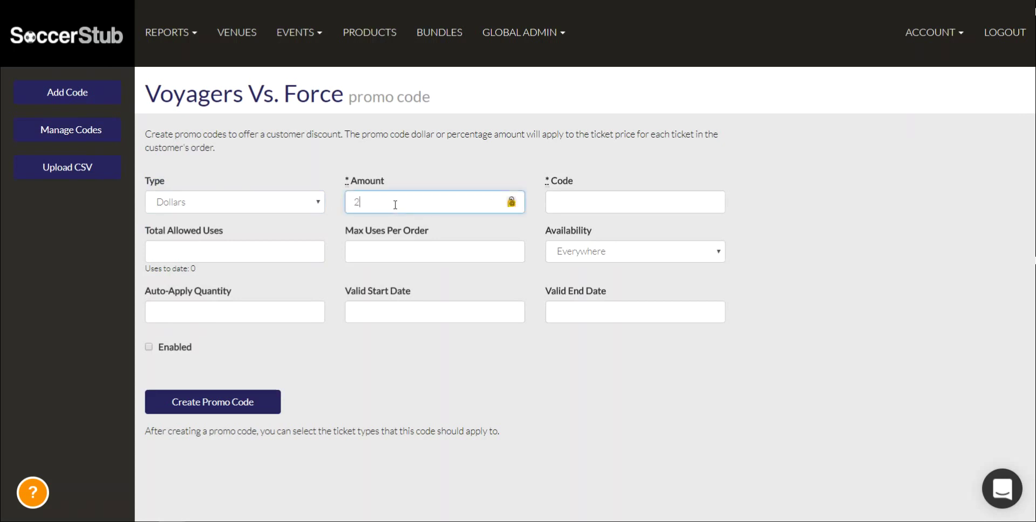
click(564, 210)
text(twooff)
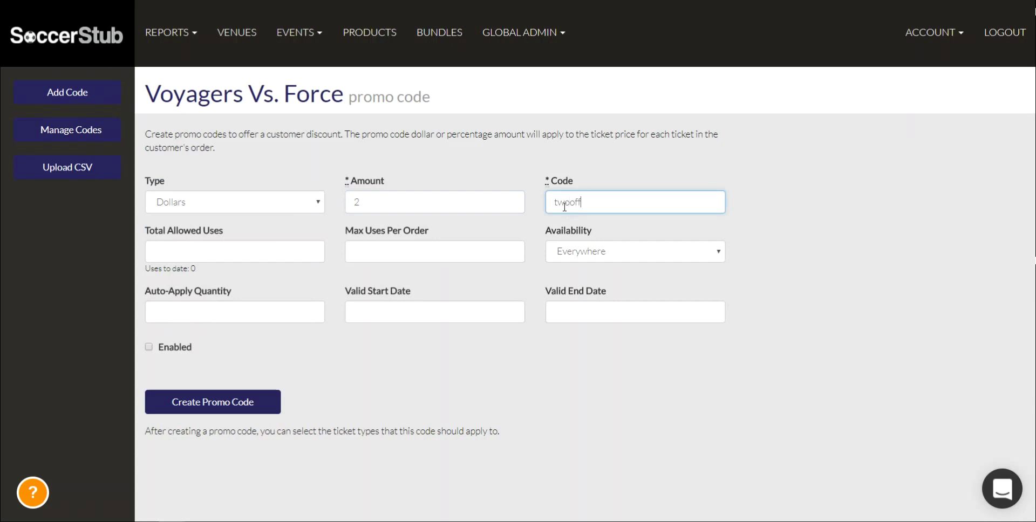
click(529, 195)
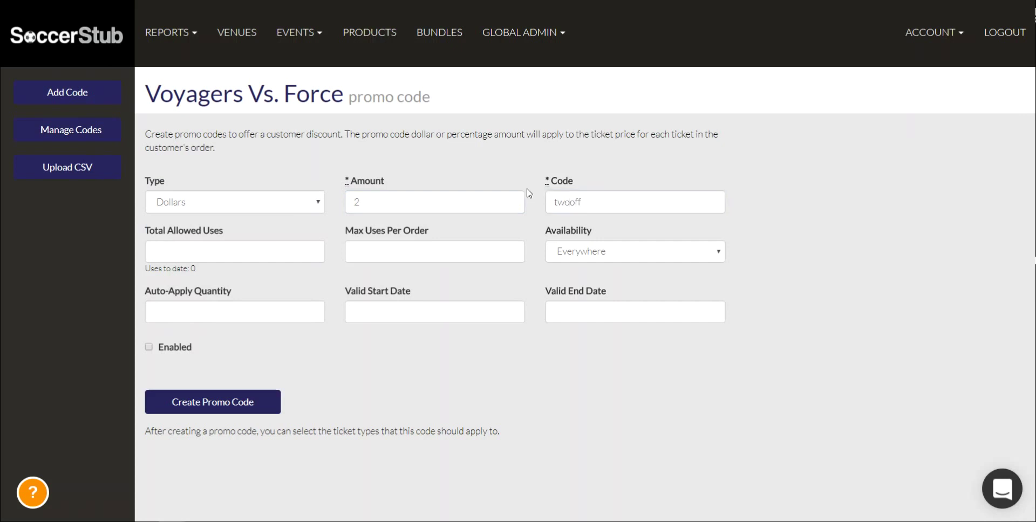
Allow 2 total uses, 1 use per order, and Online-only availability
click(193, 254)
text(2)
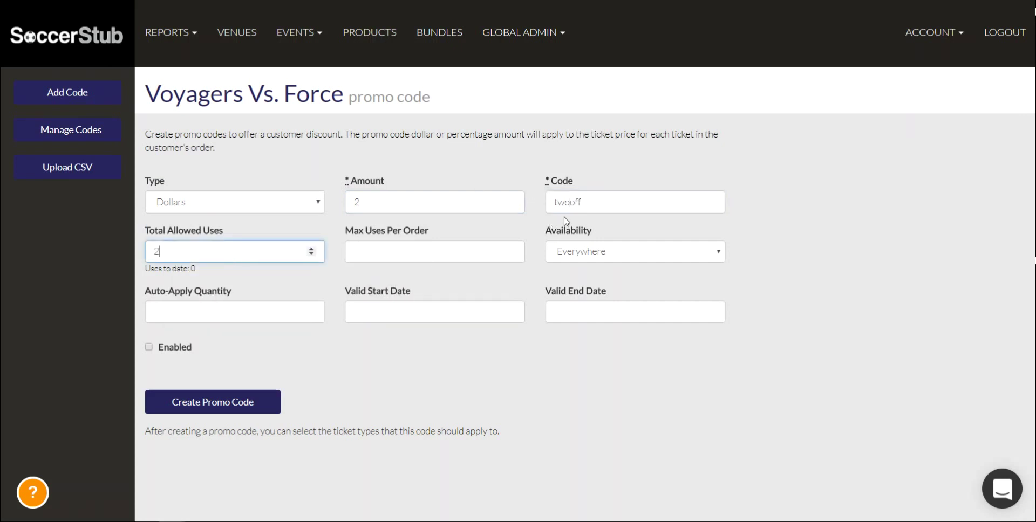
click(392, 259)
text(1)
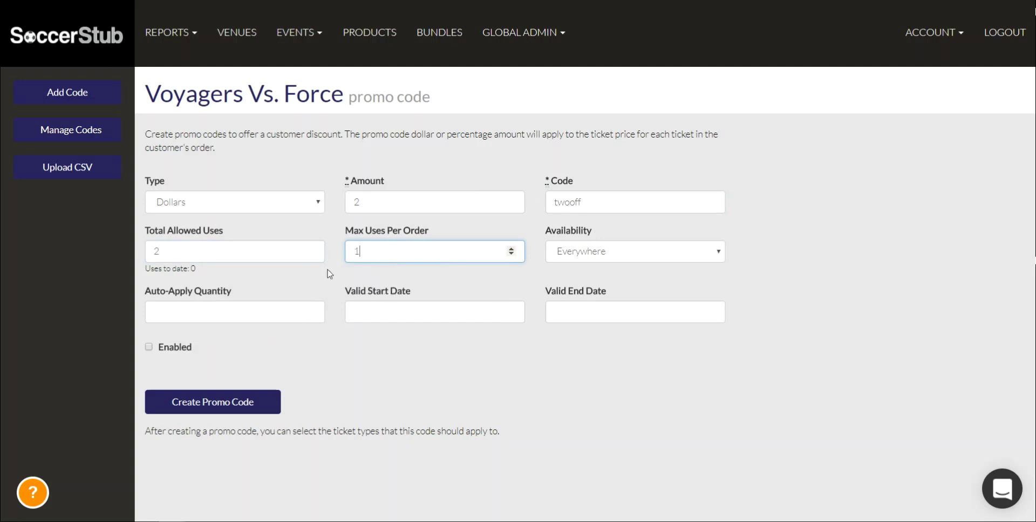
click(328, 276)
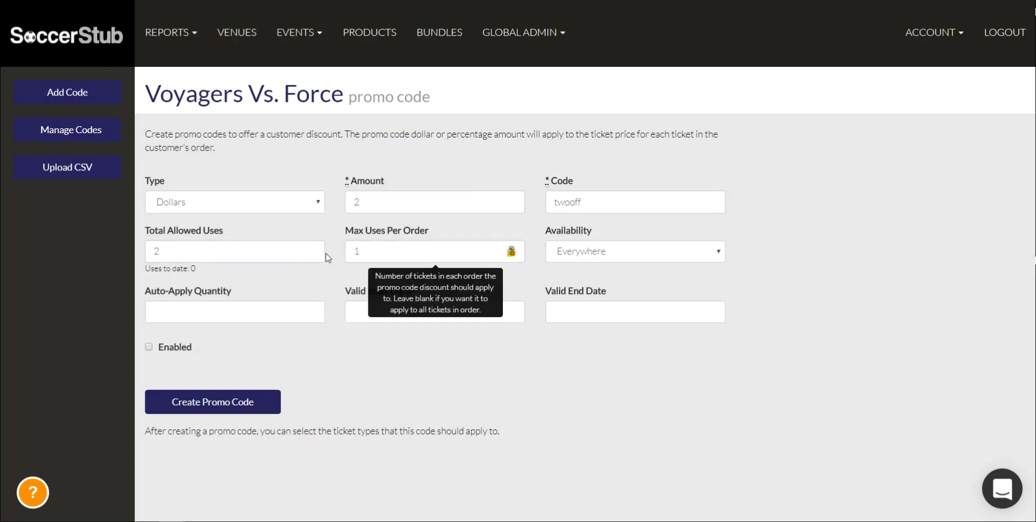
mouse_move(201, 255)
mouse_move(355, 245)
click(585, 259)
click(607, 281)
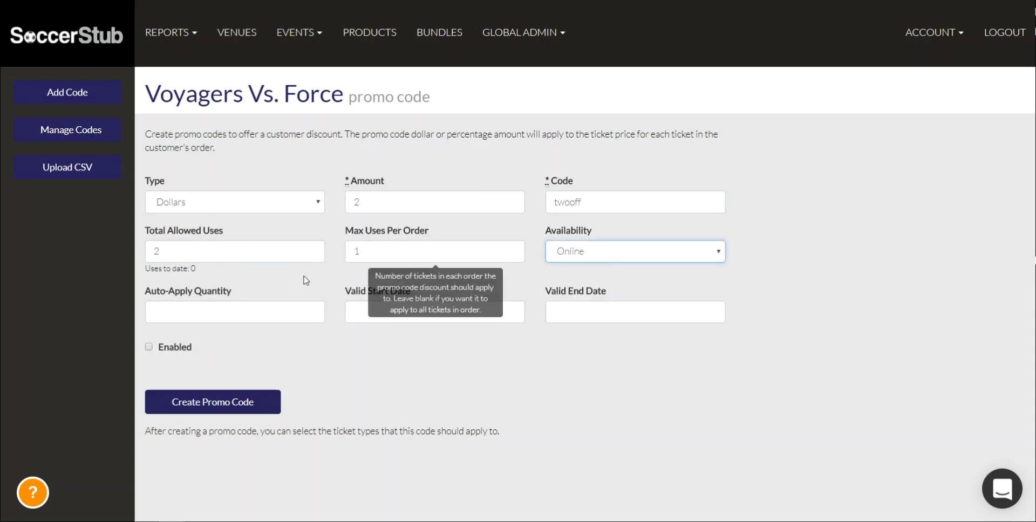
Leave Auto-Apply Quantity blank, enable the code, and create it
drag(231, 298, 160, 303)
click(160, 303)
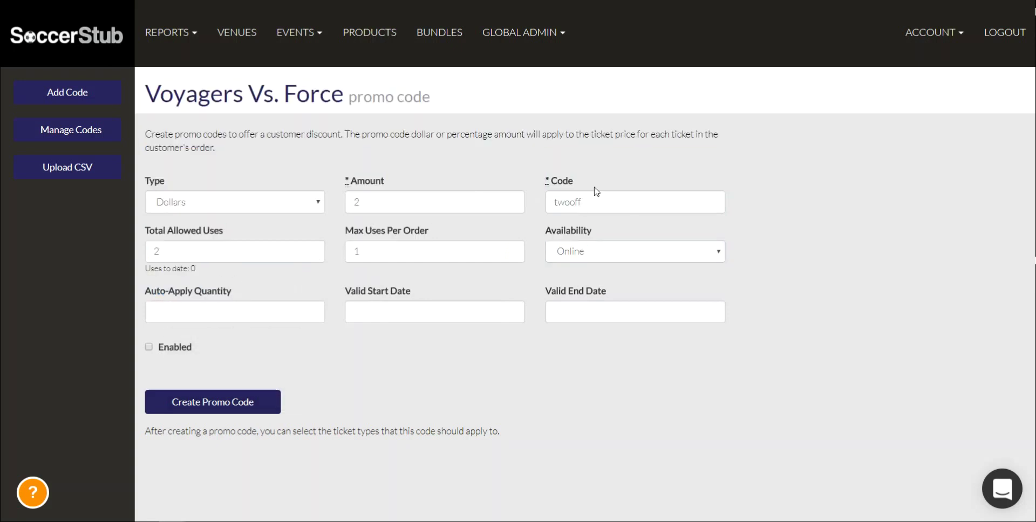
click(186, 319)
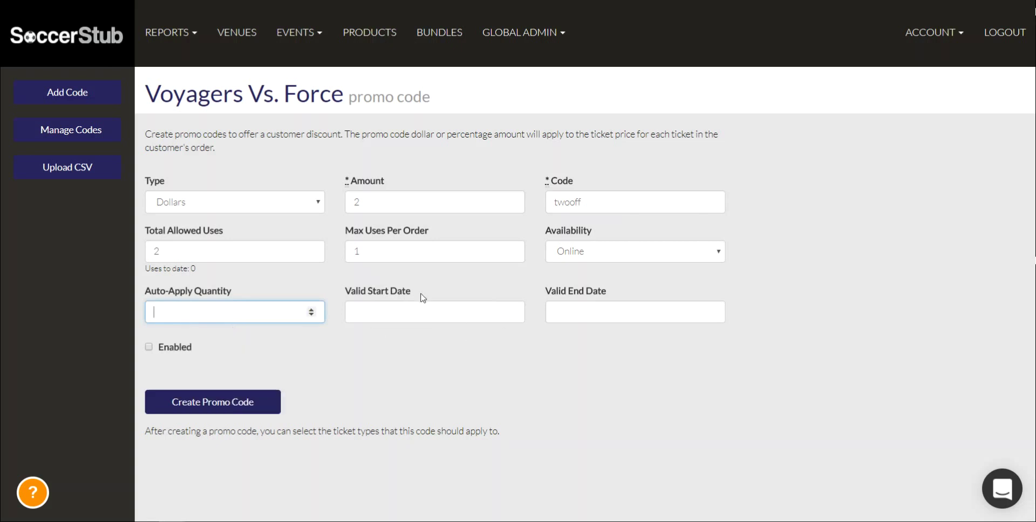
click(633, 286)
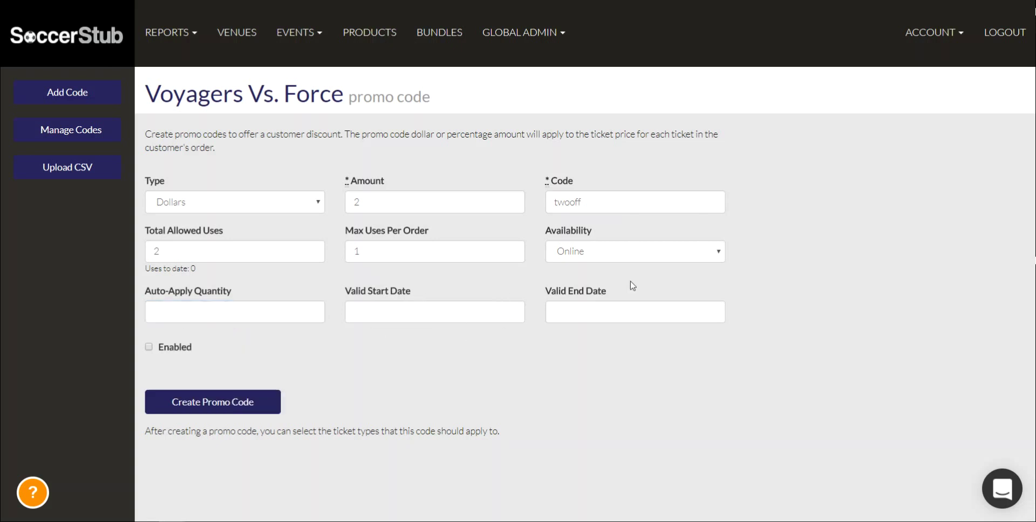
click(165, 349)
click(182, 410)
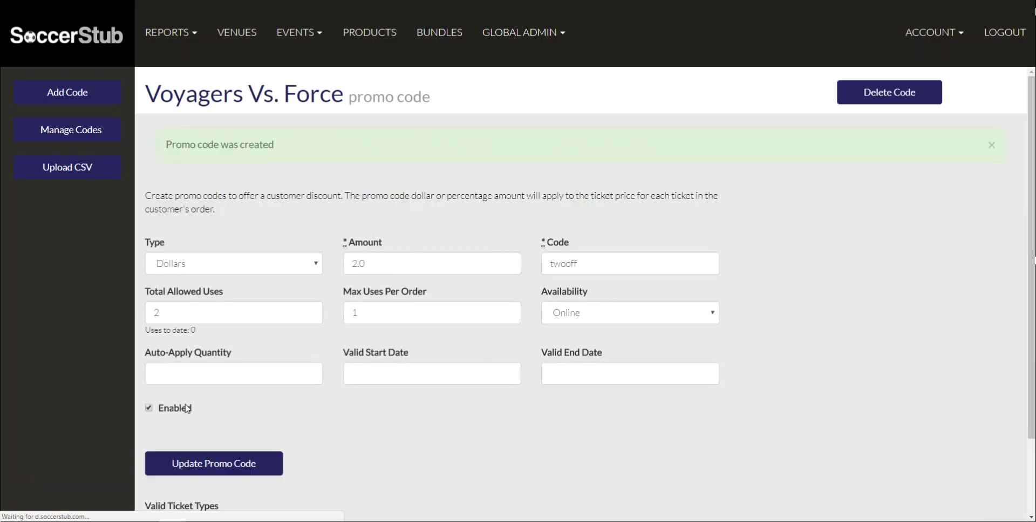
Check twooff's Valid Ticket Types (General, Student, Group Admission), then return to Events > Manage
scroll(162, 406, down, 2)
drag(160, 413, 258, 426)
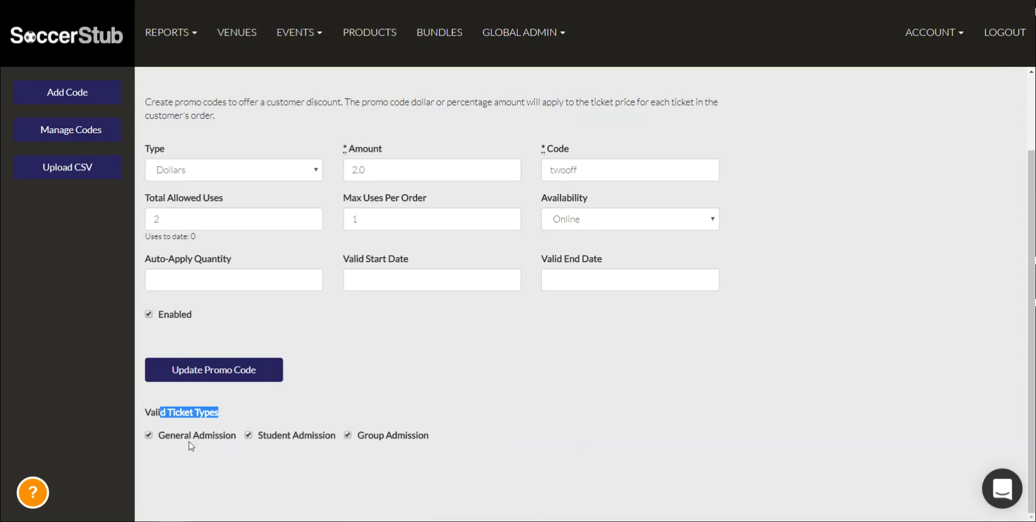
click(359, 396)
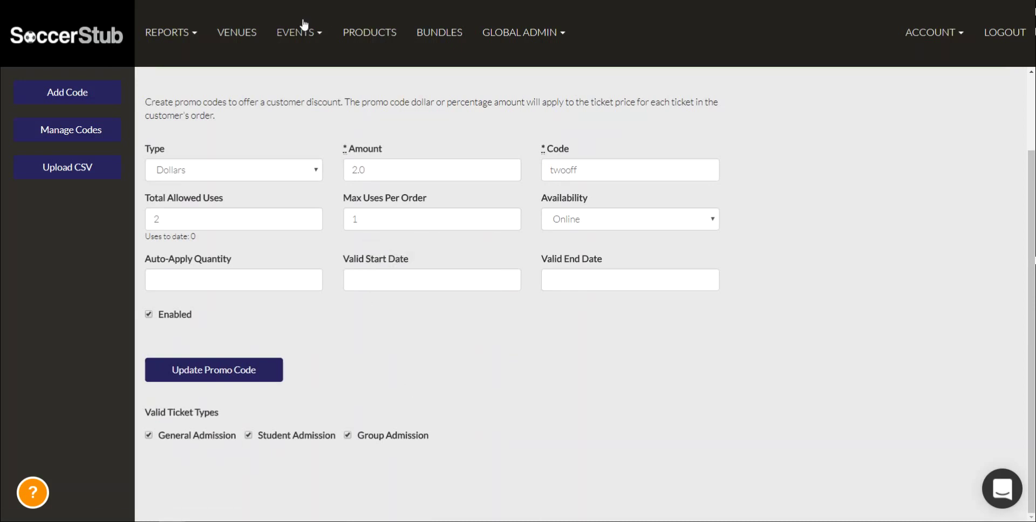
click(299, 53)
click(303, 58)
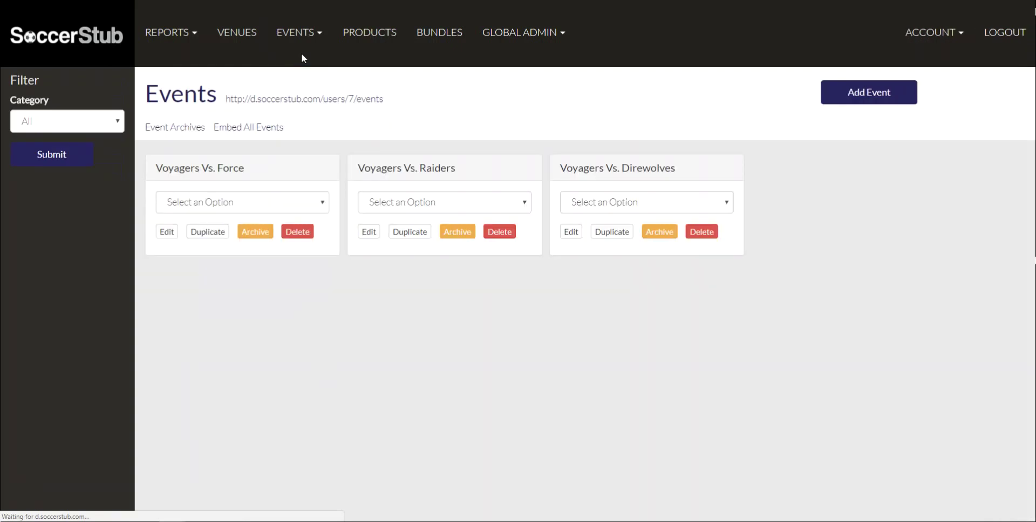
click(244, 205)
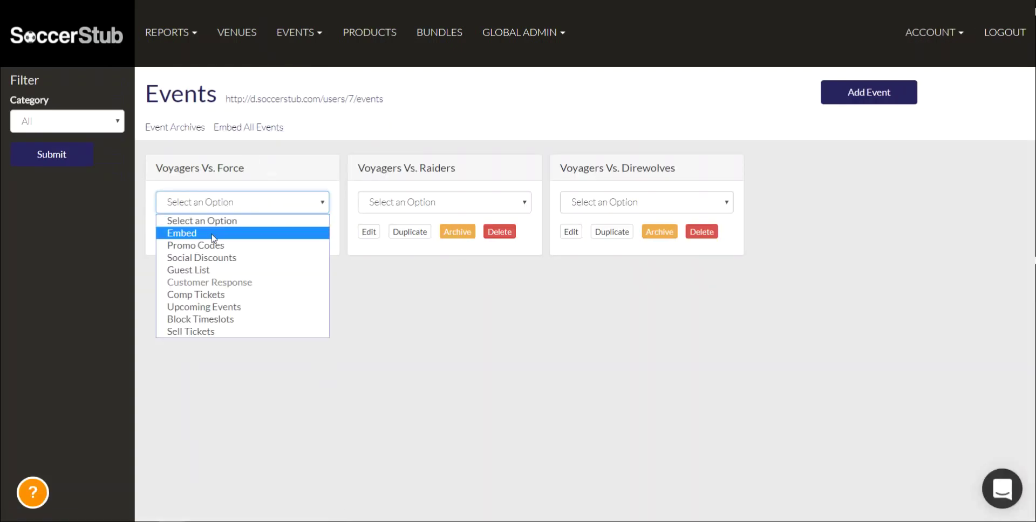
Open the Voyagers Vs. Force Embed page and select its embed code
click(213, 238)
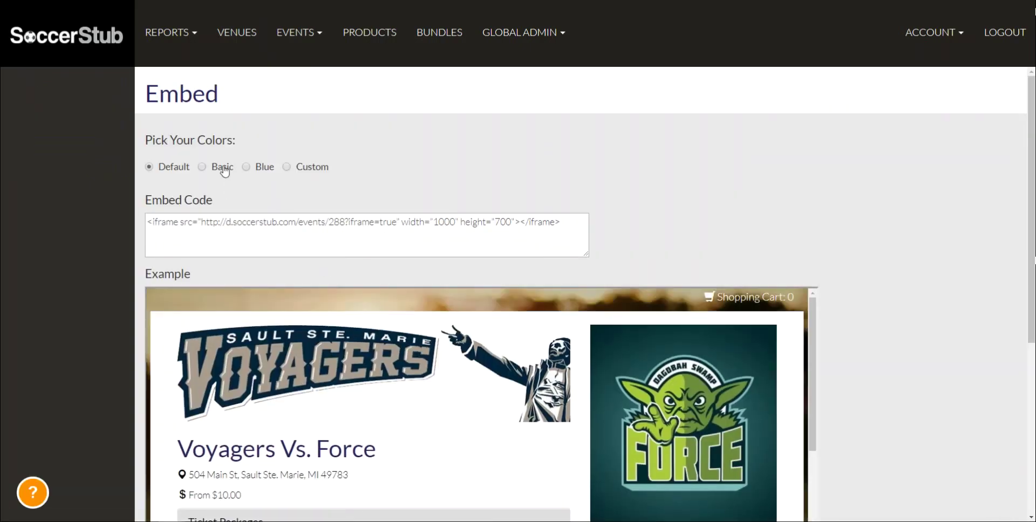
click(252, 232)
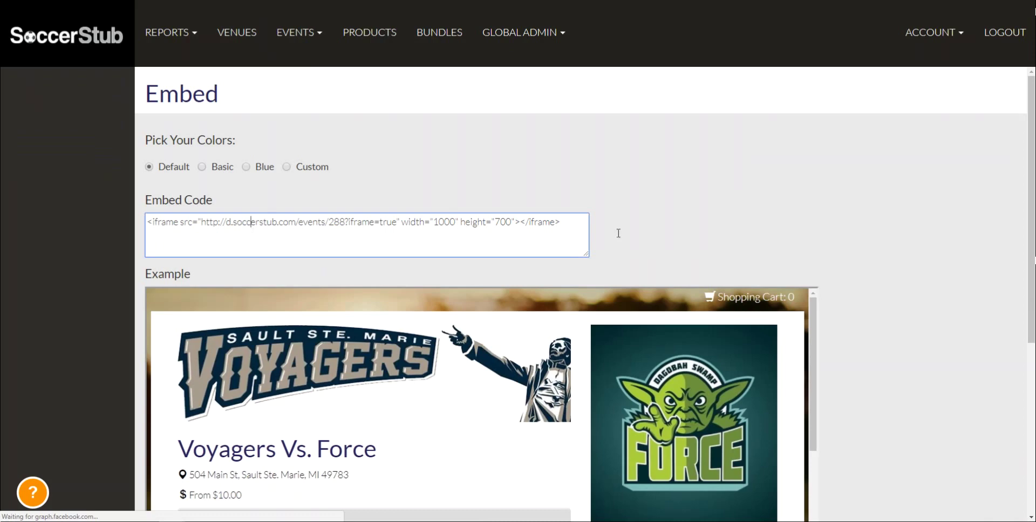
drag(561, 222, 21, 224)
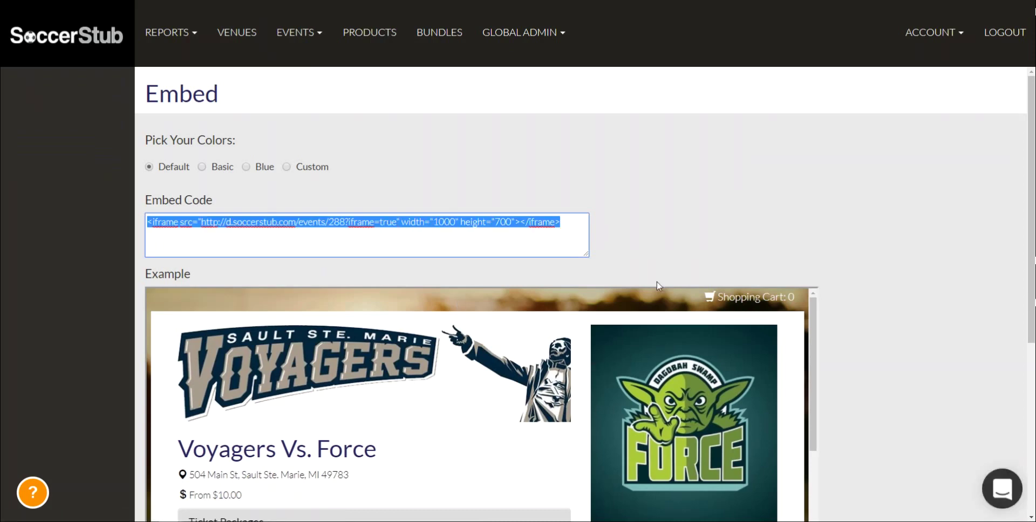
click(654, 250)
drag(571, 235, 144, 224)
click(467, 176)
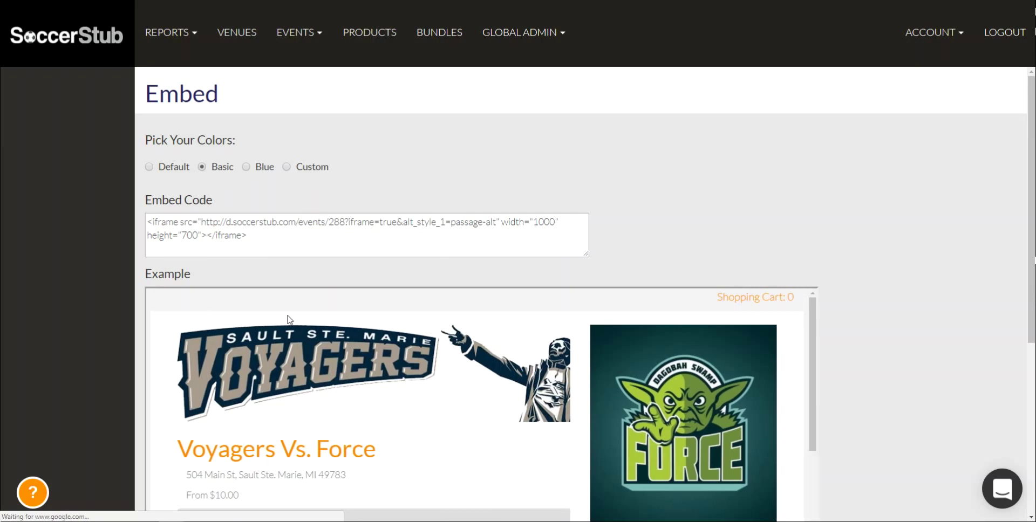
Preview the Blue colour scheme for the embedded event
click(249, 167)
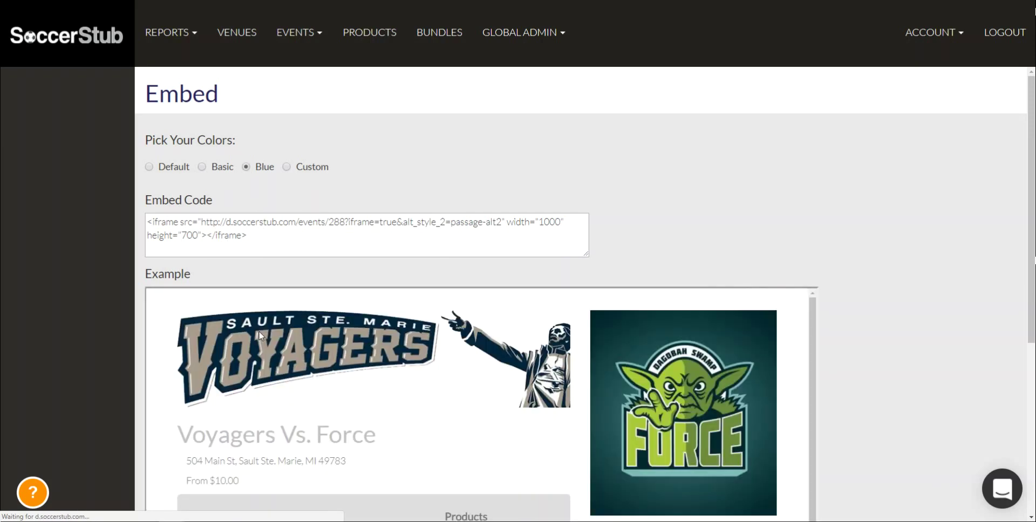
scroll(413, 423, down, 5)
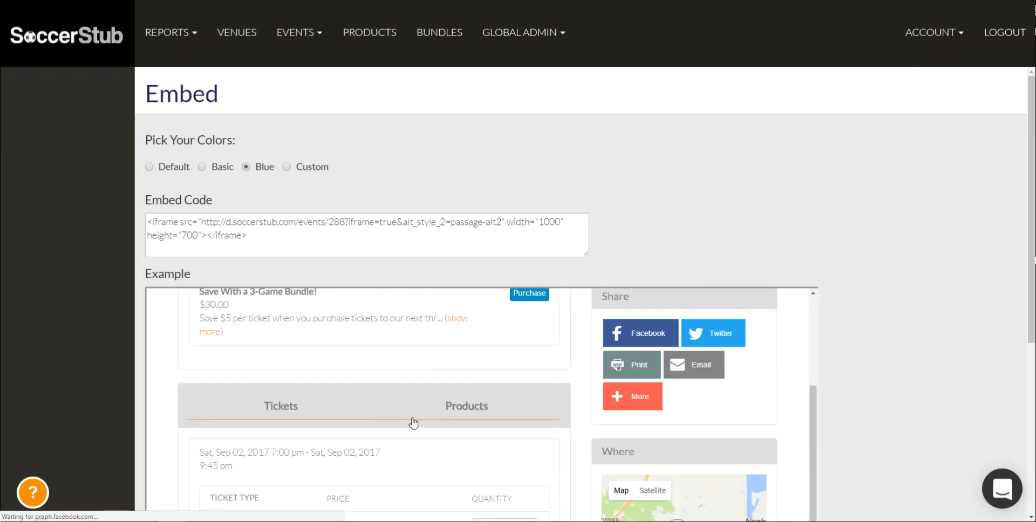
scroll(412, 421, up, 5)
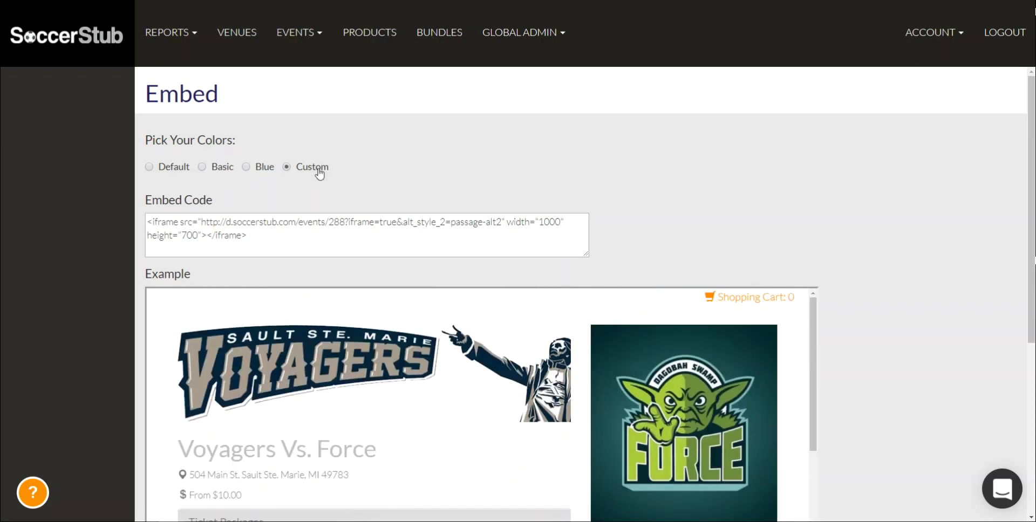
Switch to a Custom scheme with red #f90000 secondary background and apply it
click(323, 169)
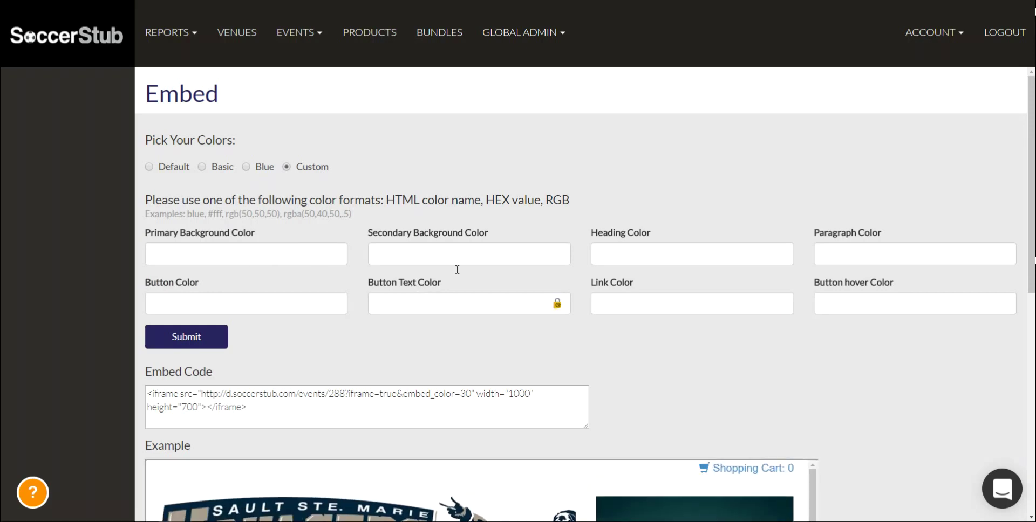
click(480, 265)
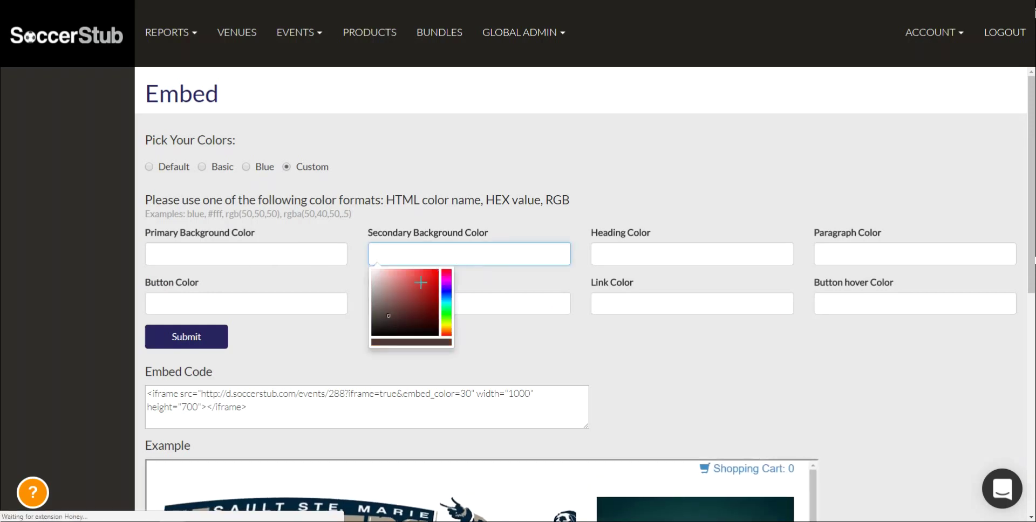
click(437, 270)
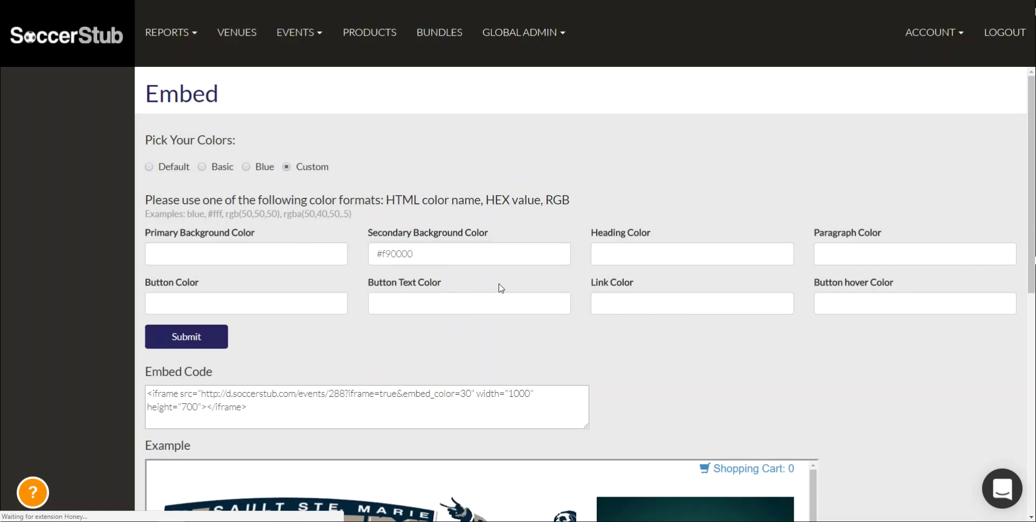
click(185, 338)
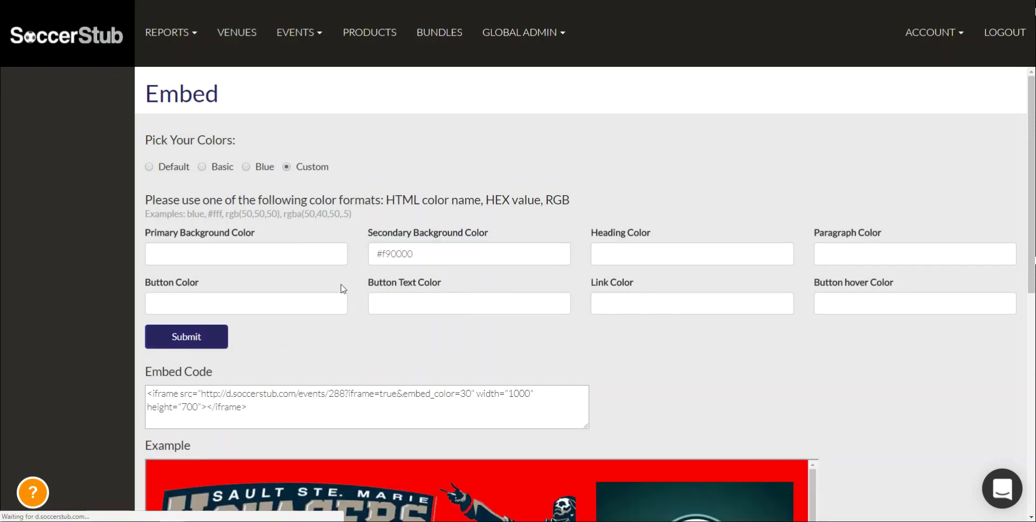
scroll(394, 477, down, 3)
scroll(396, 482, down, 10)
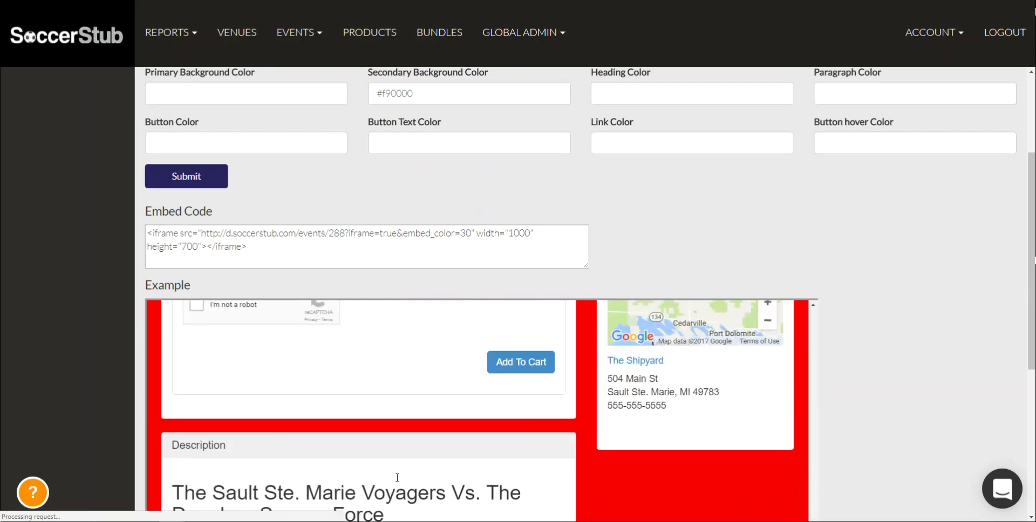
scroll(396, 477, up, 3)
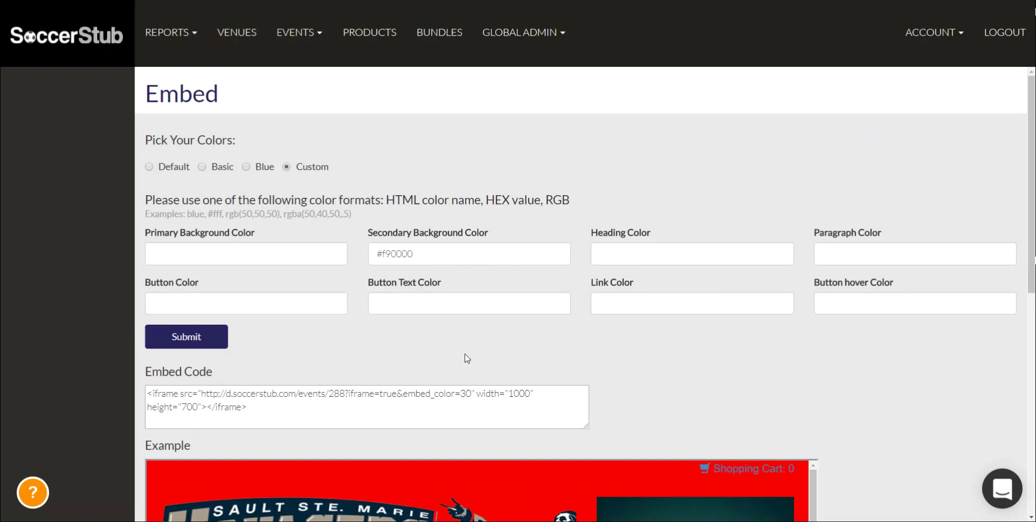
Select the updated embed code snippet ending embed_color=30
click(421, 389)
key(ctrl+a)
click(289, 363)
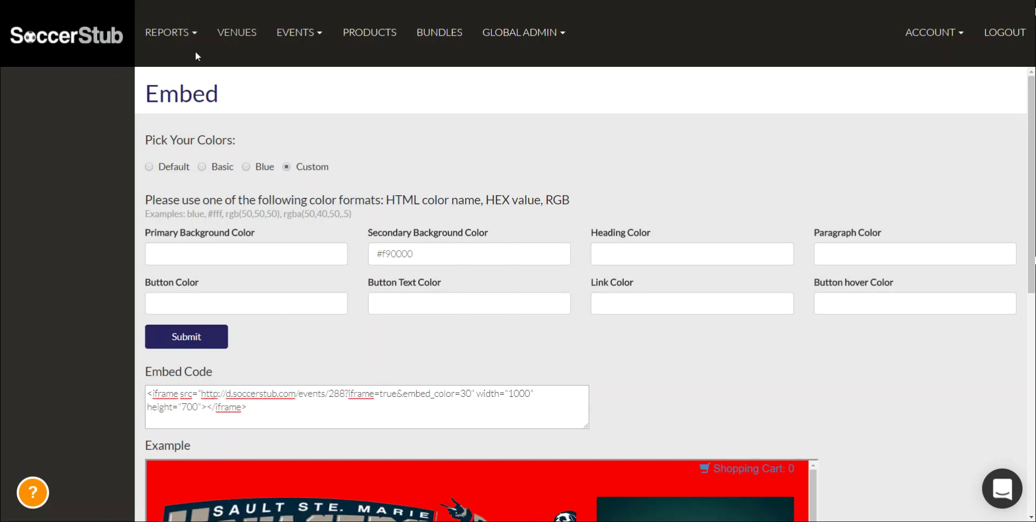
click(164, 38)
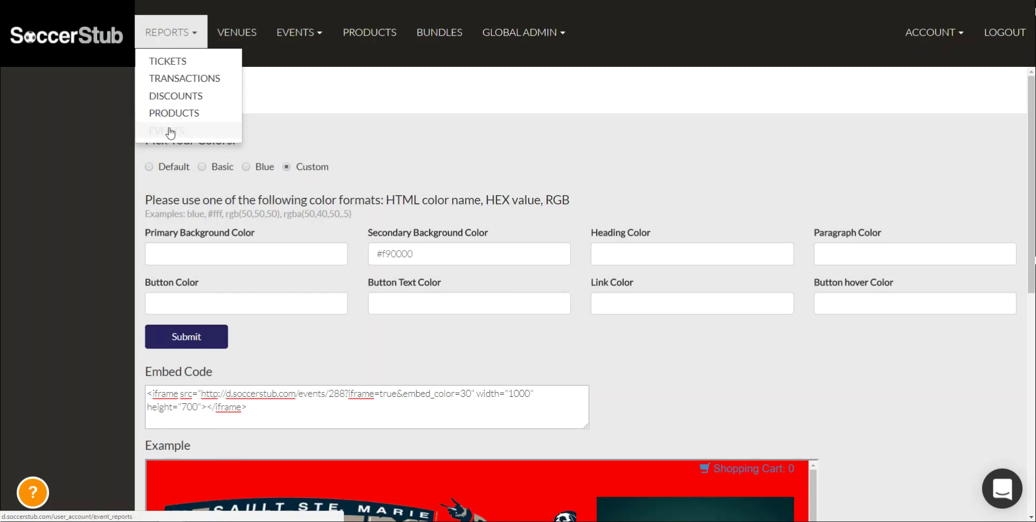
Open the Event Report and choose Voyagers Vs. Force as the event
click(170, 130)
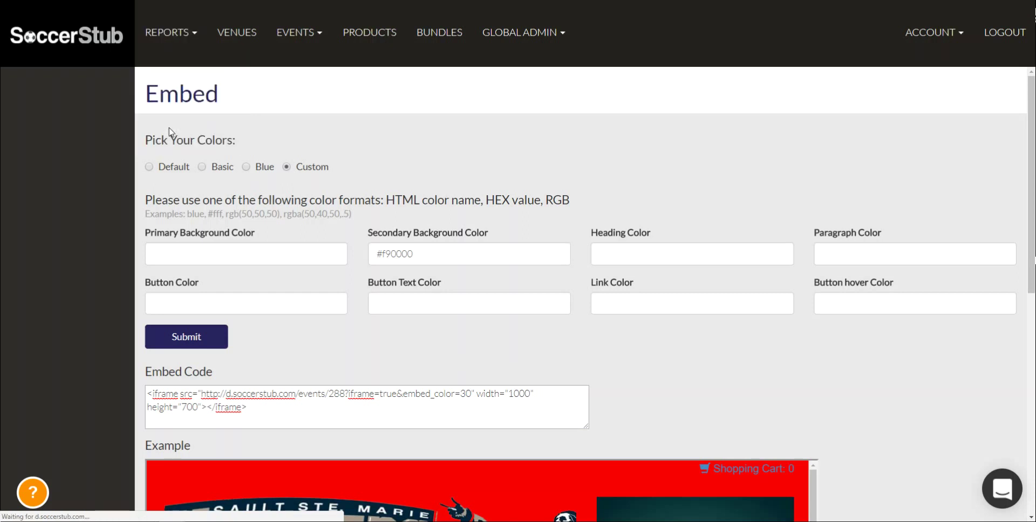
click(222, 156)
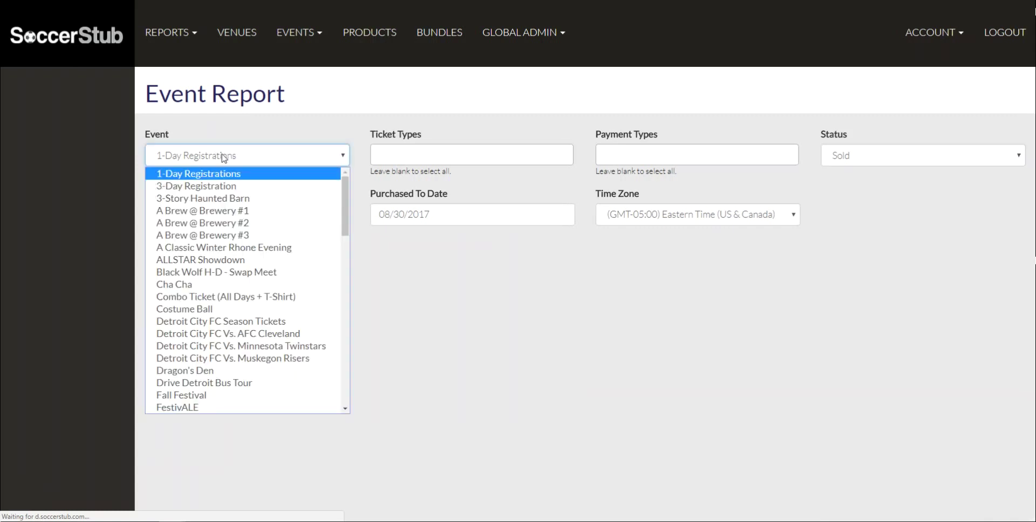
text(vo)
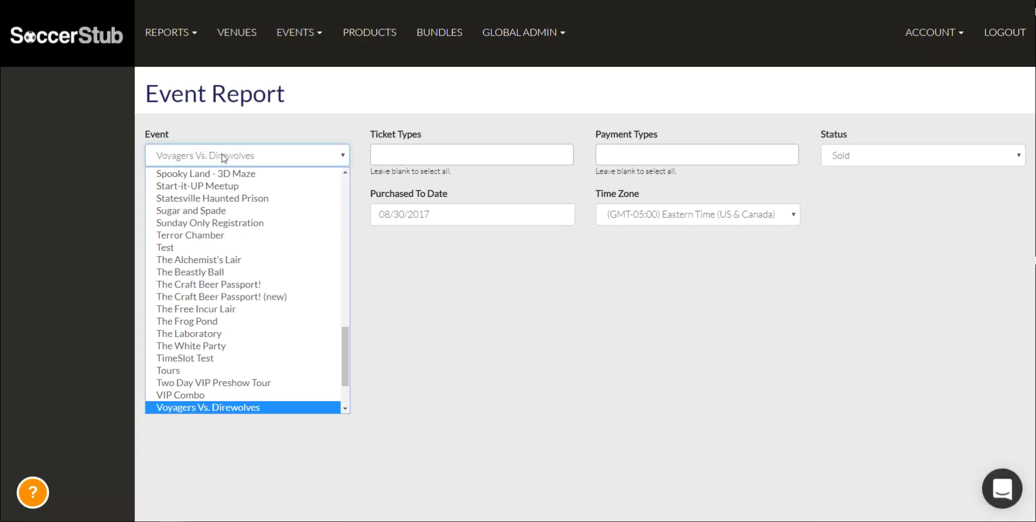
scroll(226, 200, down, 3)
click(238, 345)
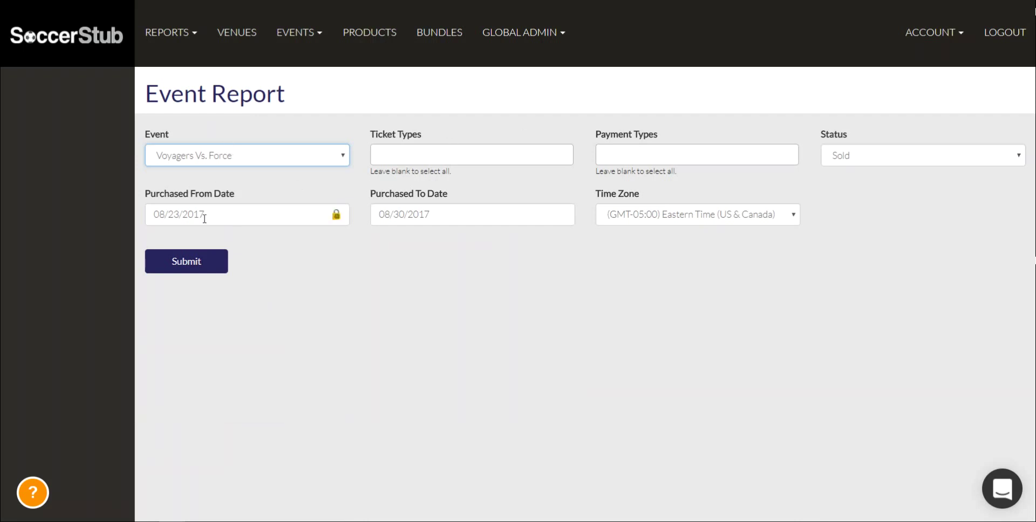
Change the purchase start date to 08/23/2015 and keep status on Sold
drag(205, 219, 200, 216)
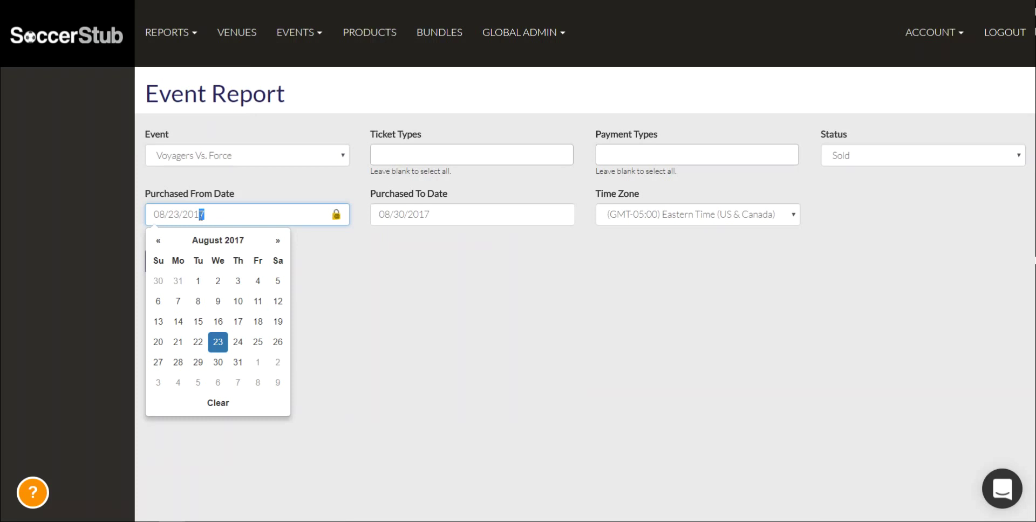
text(5)
click(368, 286)
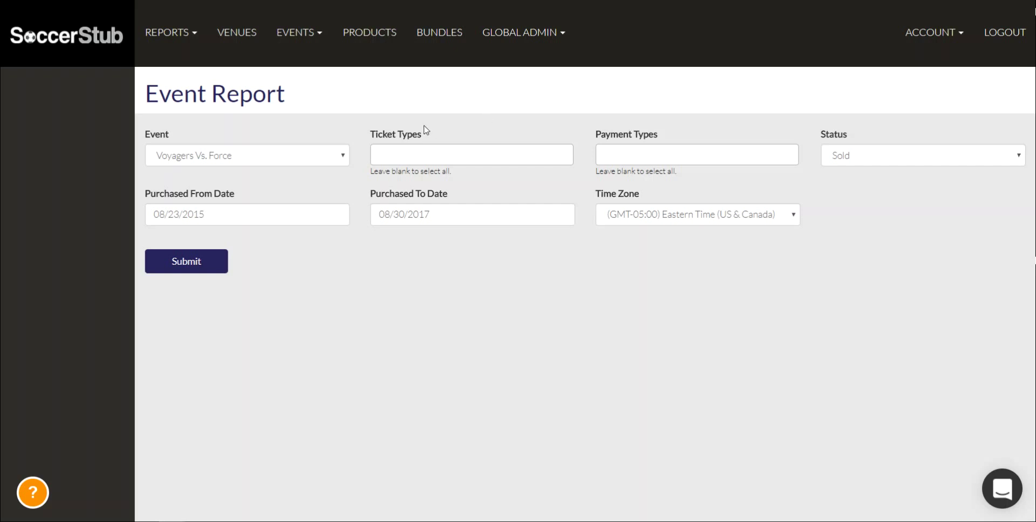
mouse_move(425, 134)
mouse_down()
mouse_move(384, 128)
mouse_move(425, 135)
mouse_up()
mouse_move(855, 149)
mouse_down()
mouse_move(811, 144)
mouse_move(836, 142)
mouse_move(848, 155)
mouse_up()
click(849, 155)
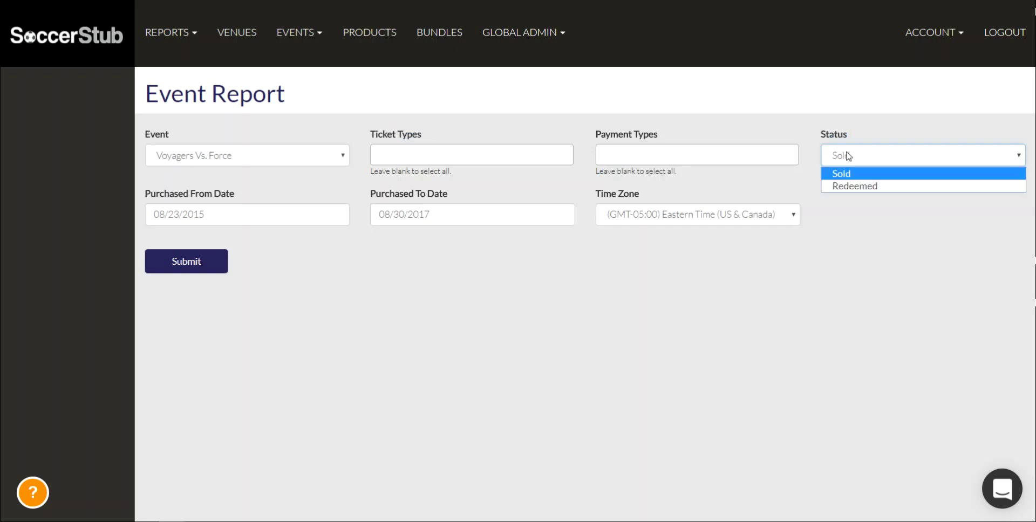
click(854, 235)
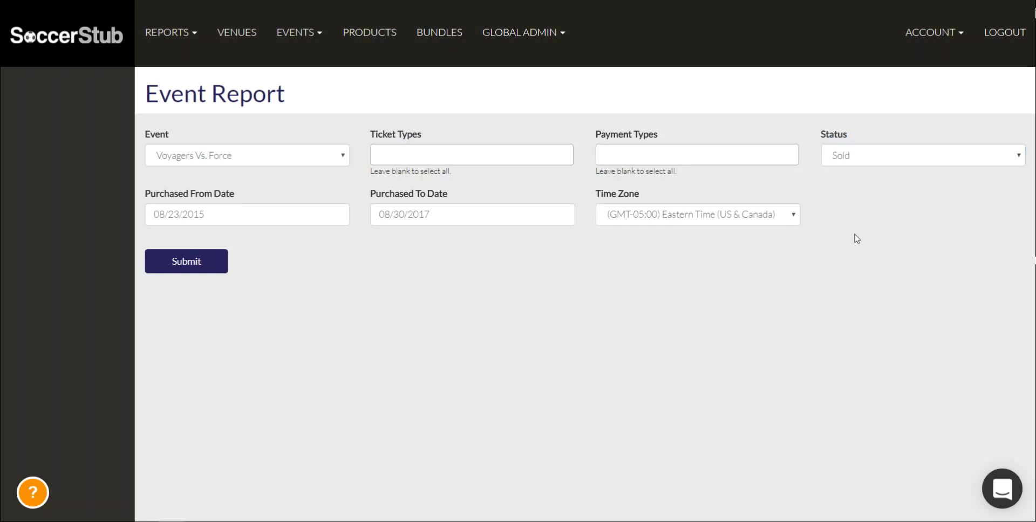
Generate the Voyagers Vs. Force event report and glance over it
click(213, 269)
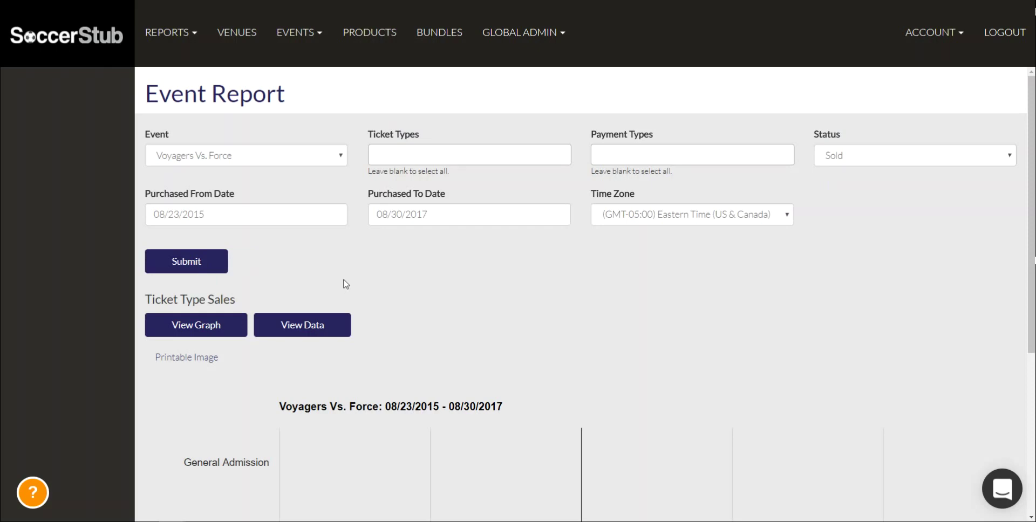
scroll(346, 284, down, 5)
scroll(315, 313, up, 5)
Switch the report's event to Pitch Black and resubmit
click(261, 161)
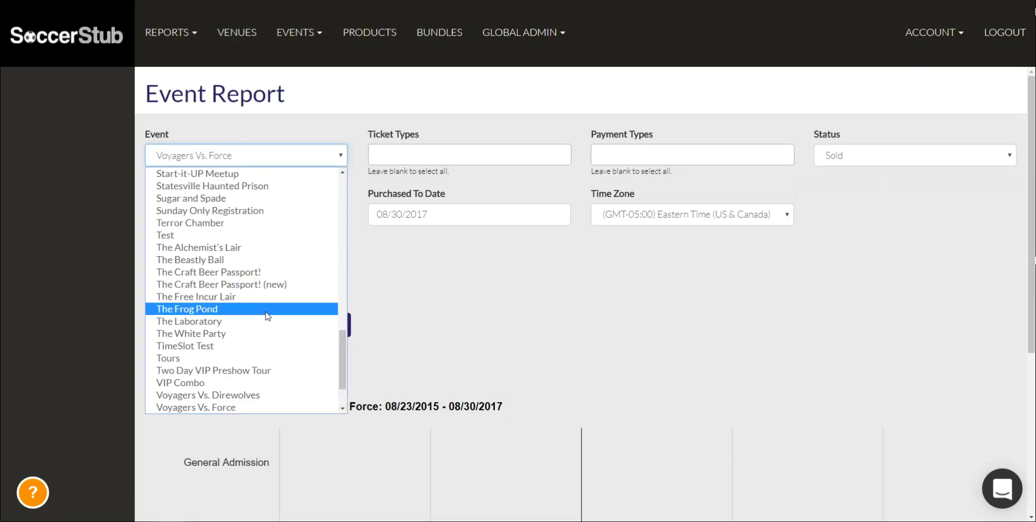
scroll(232, 388, down, 1)
scroll(209, 359, up, 6)
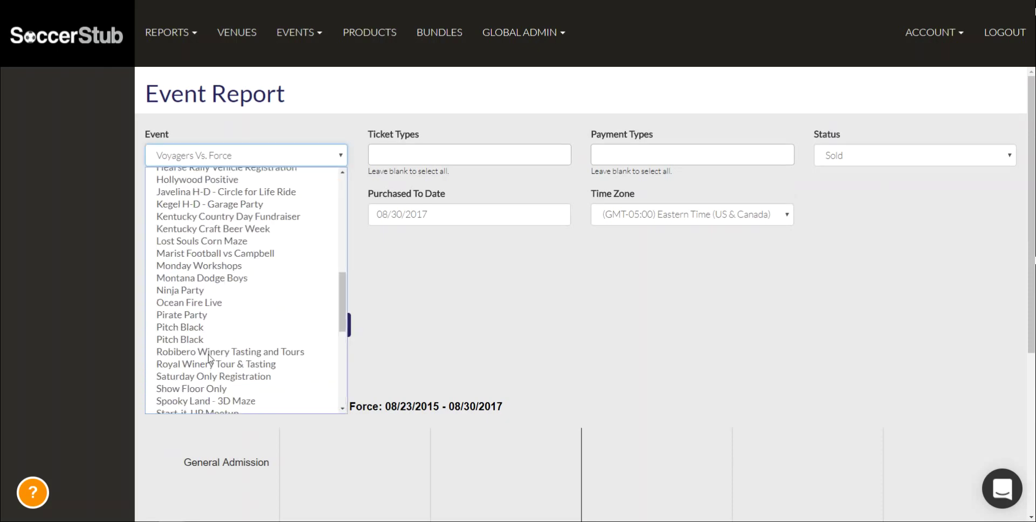
scroll(209, 358, up, 6)
scroll(187, 310, down, 10)
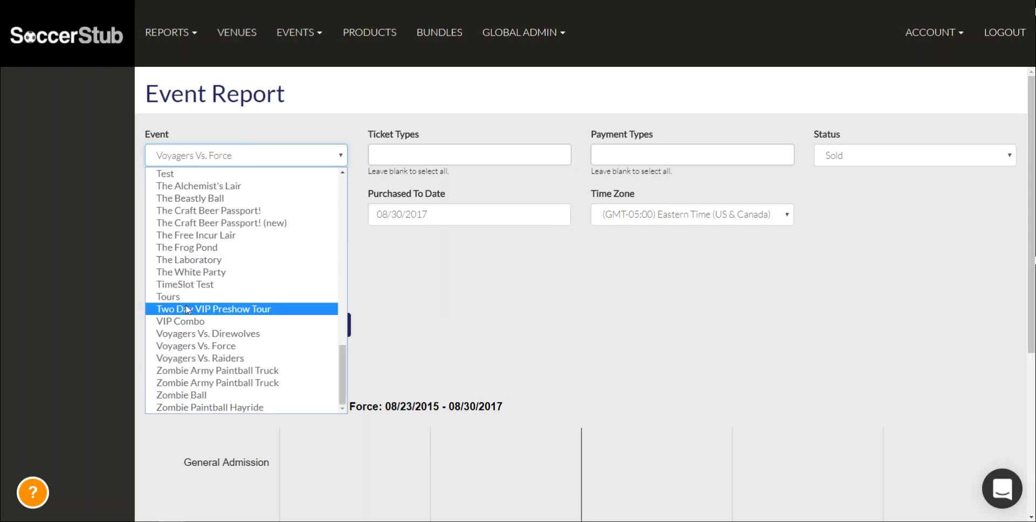
scroll(186, 309, up, 3)
scroll(186, 306, up, 5)
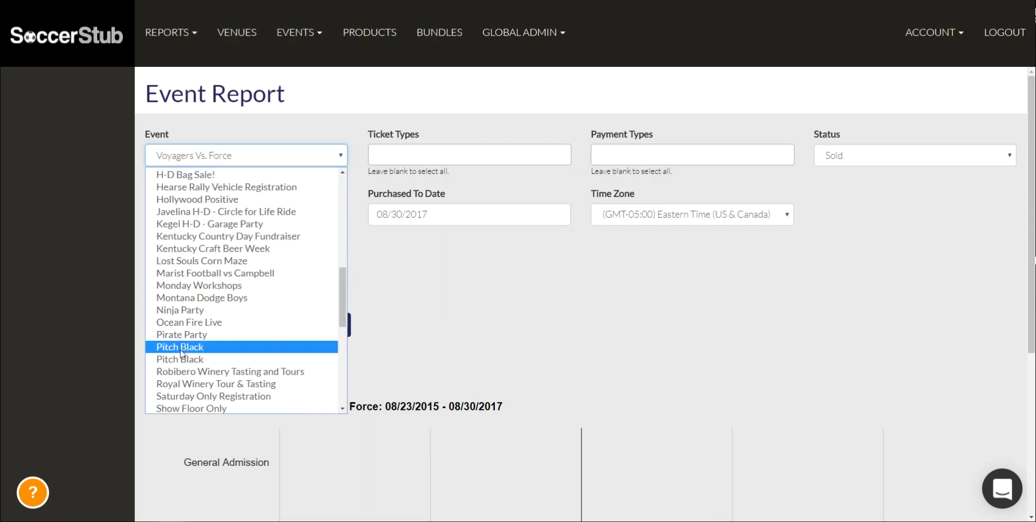
click(183, 358)
click(195, 269)
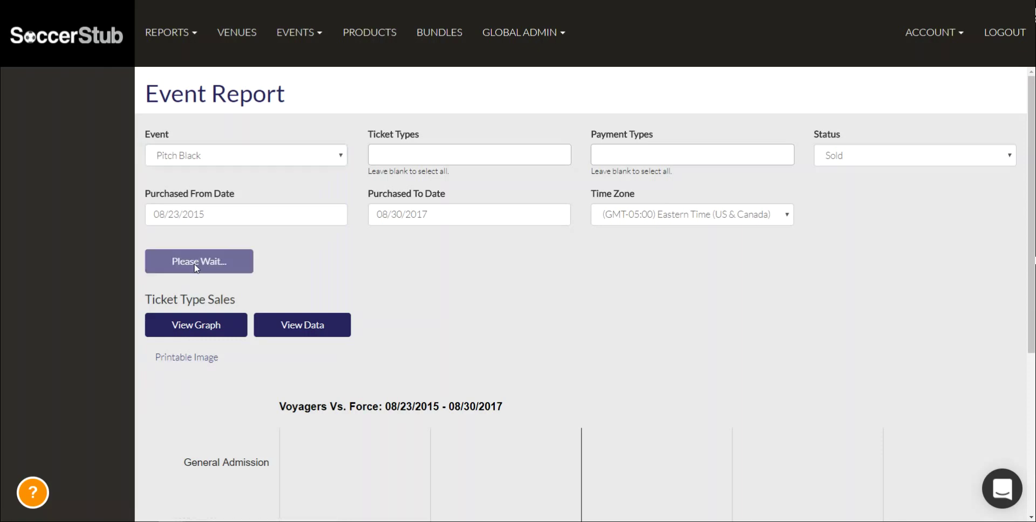
Review Pitch Black ticket sales (General Admission 389) and show promo code usage as a table
scroll(451, 317, down, 4)
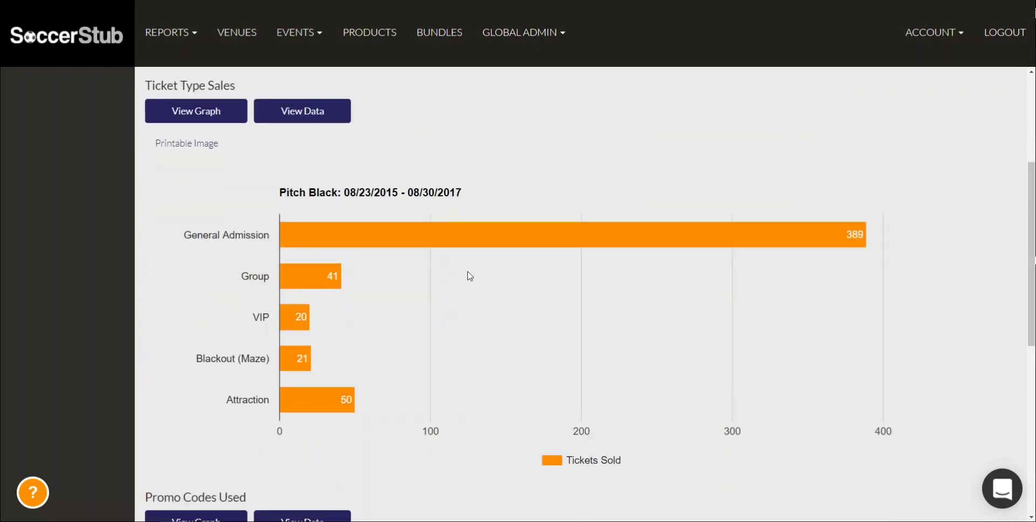
mouse_move(296, 240)
mouse_move(325, 276)
scroll(256, 276, down, 1)
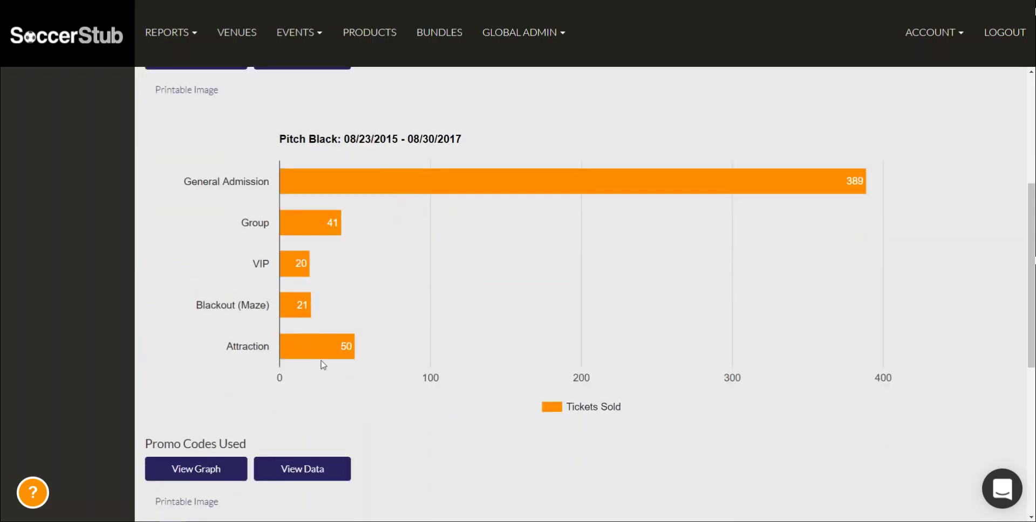
scroll(310, 240, down, 2)
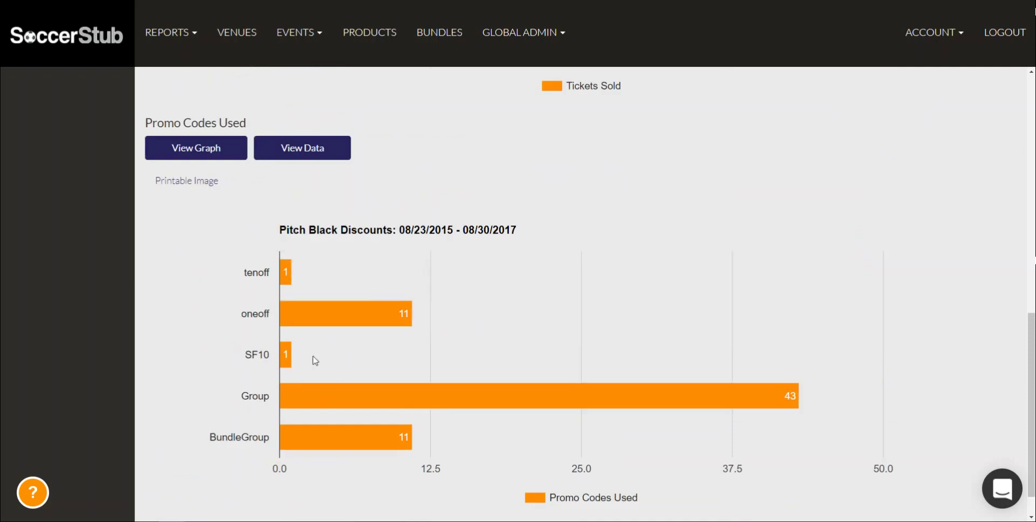
drag(144, 123, 268, 121)
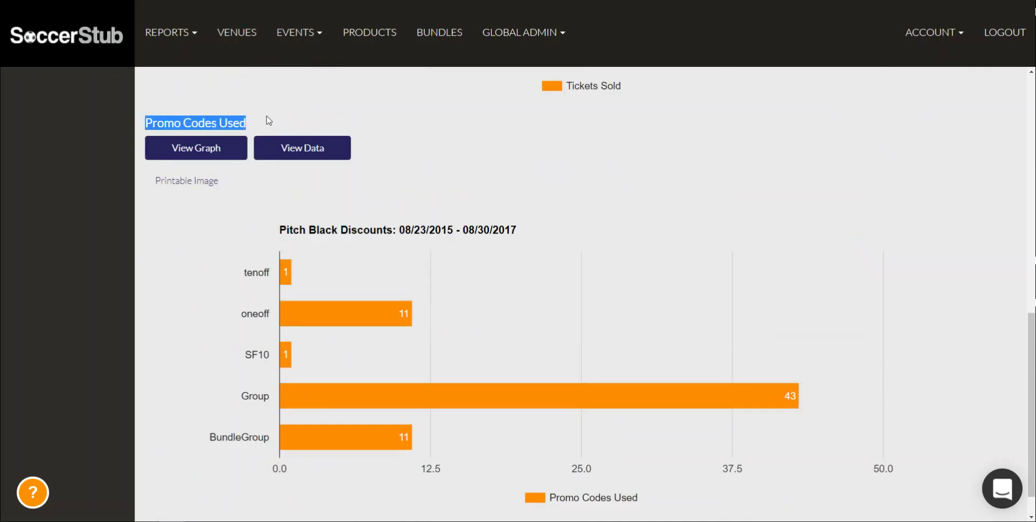
click(270, 122)
scroll(314, 218, down, 1)
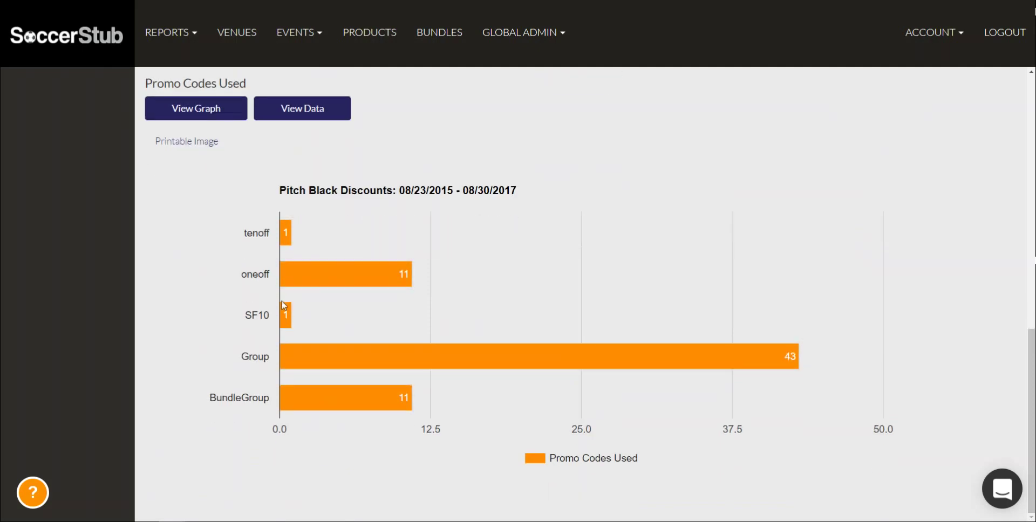
scroll(287, 290, up, 5)
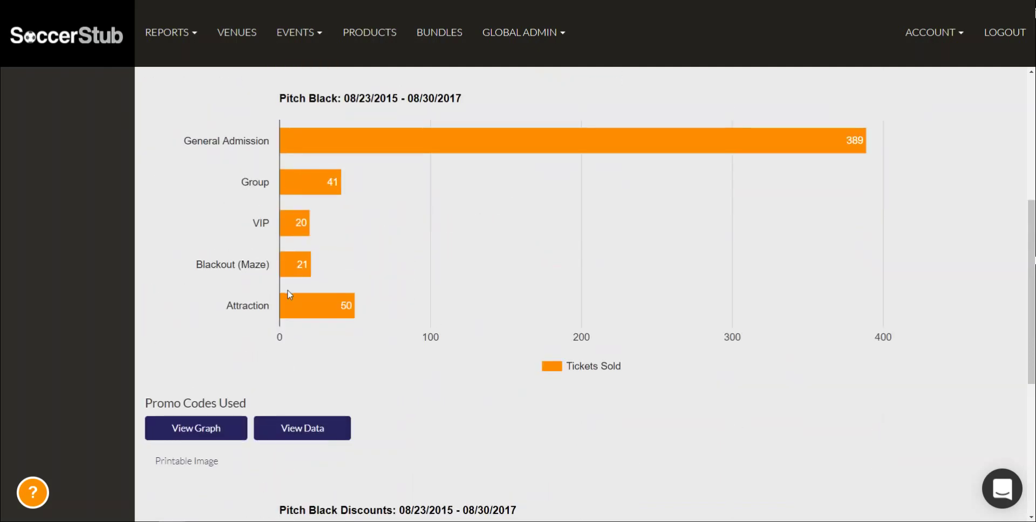
scroll(286, 302, down, 3)
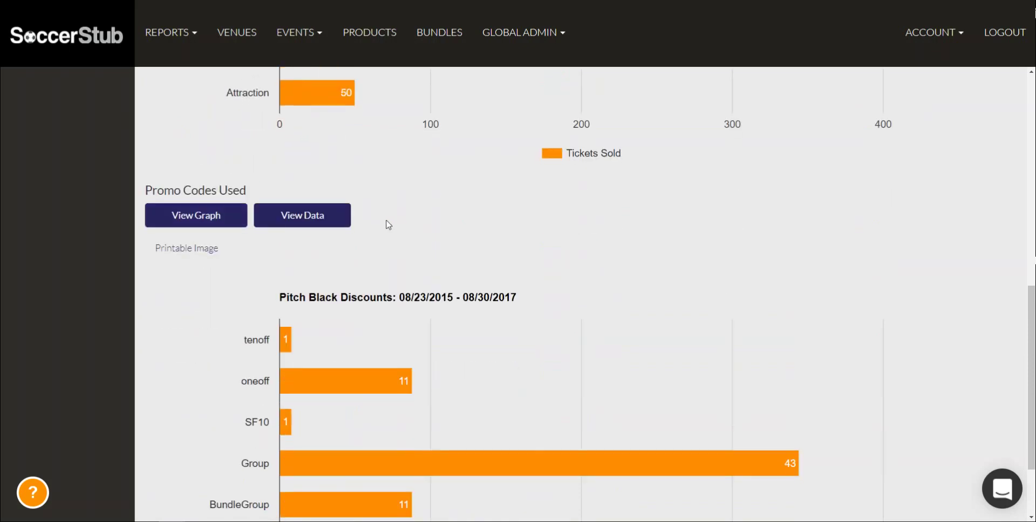
click(314, 218)
Return promo code usage to a bar chart, check the bar counts, and scroll to the top
scroll(326, 351, down, 1)
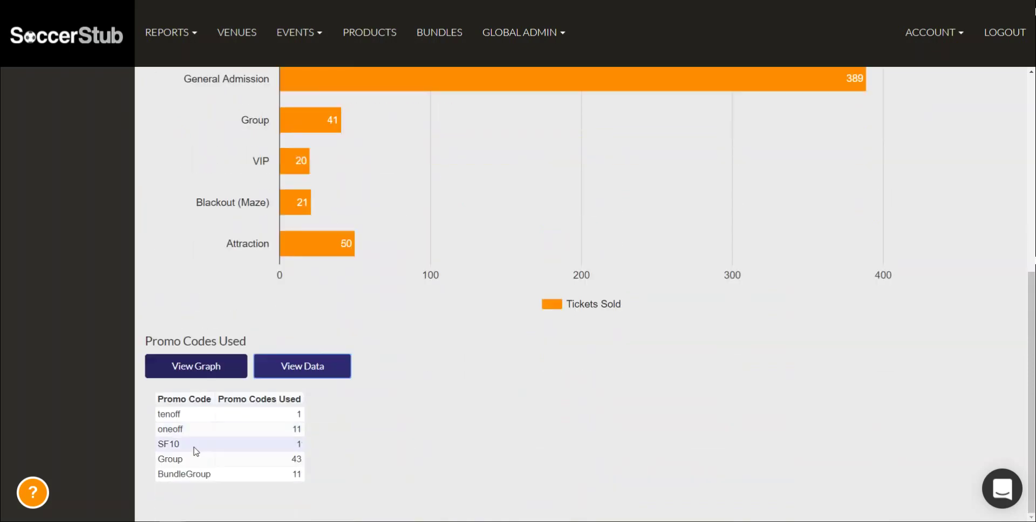
click(268, 429)
click(211, 360)
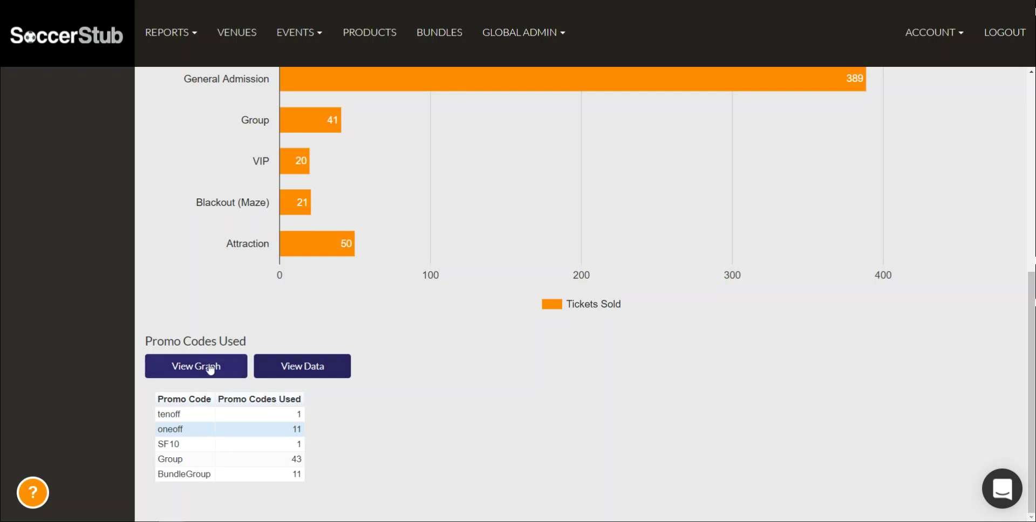
scroll(343, 435, down, 4)
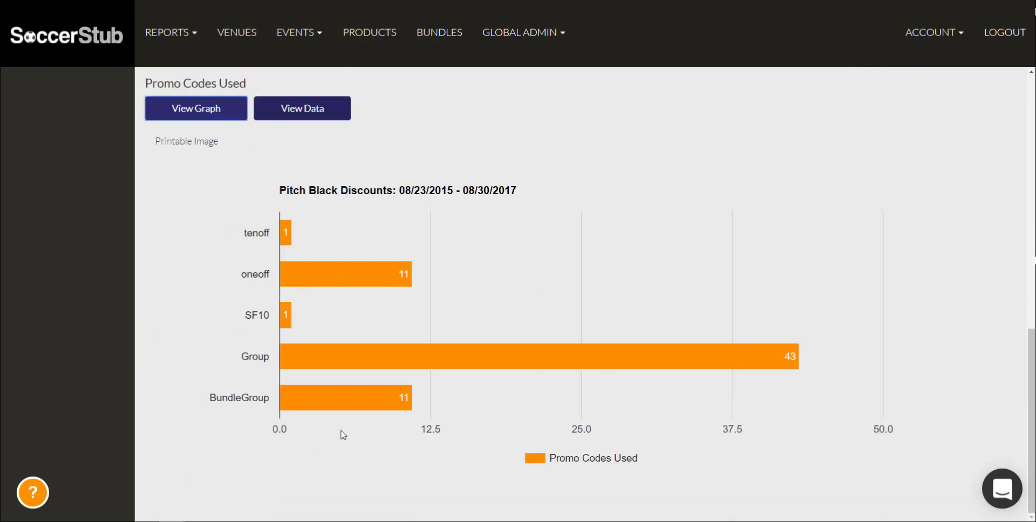
scroll(343, 435, up, 1)
scroll(342, 294, down, 1)
click(345, 272)
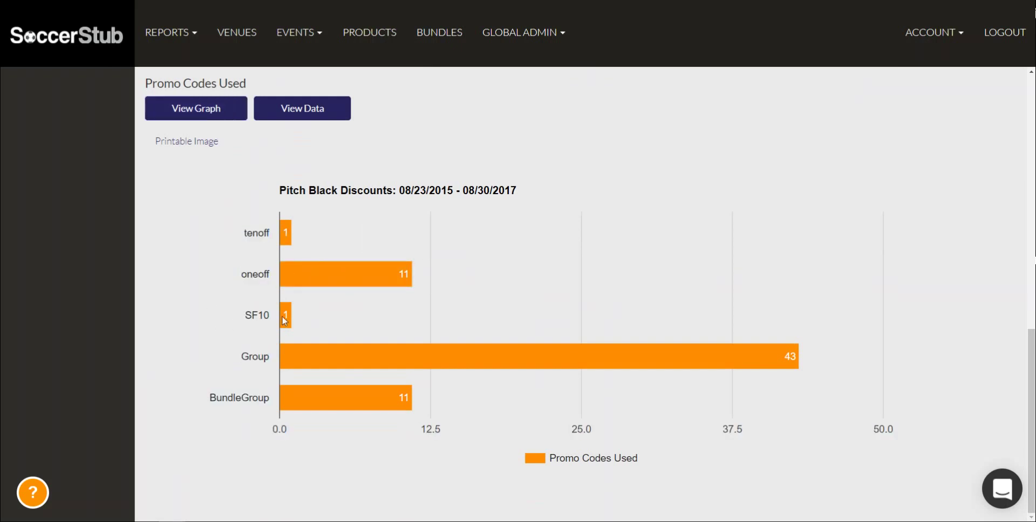
drag(283, 319, 265, 313)
click(265, 313)
drag(275, 278, 246, 273)
click(266, 278)
scroll(391, 381, up, 12)
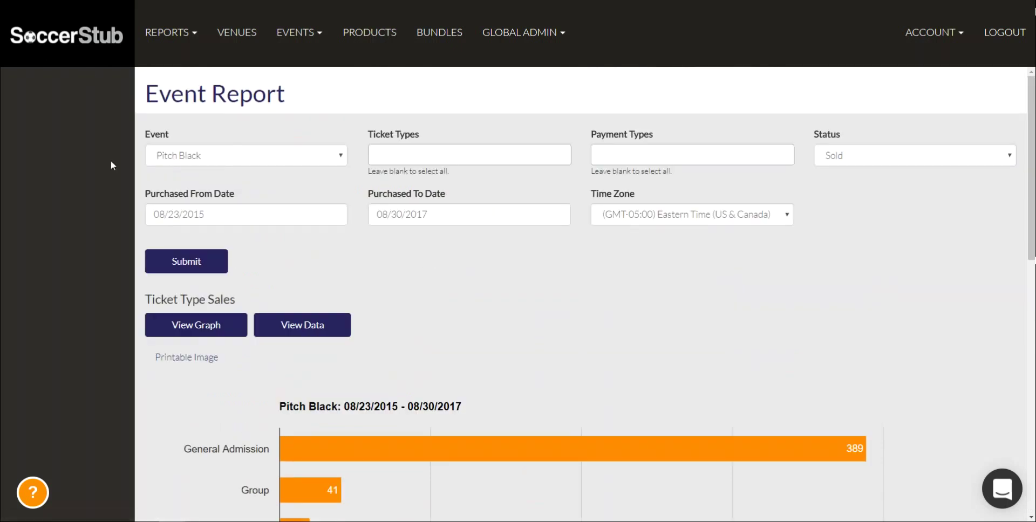
Open the Tickets Report and highlight the 13354 Total Tickets Sold figure
click(173, 31)
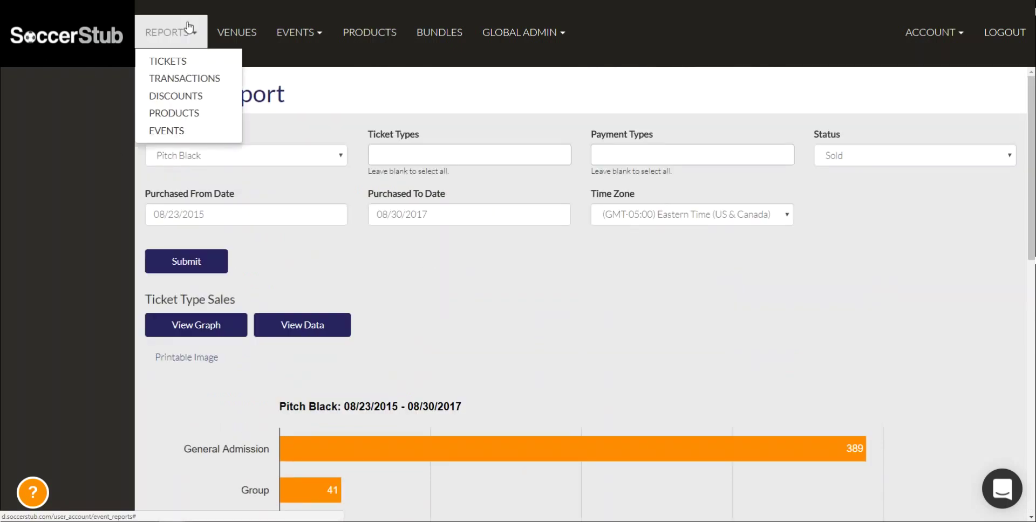
click(161, 67)
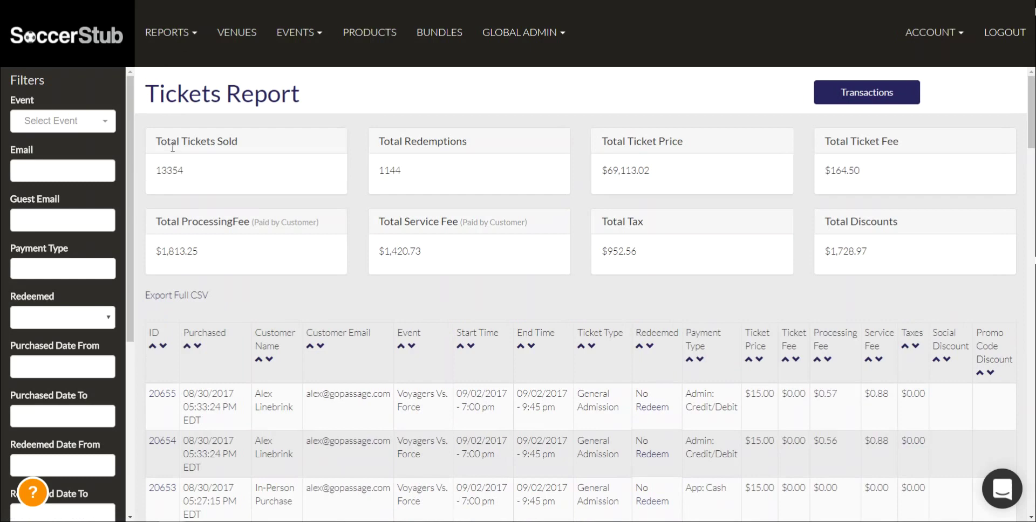
mouse_move(151, 170)
mouse_down()
mouse_move(207, 174)
mouse_move(155, 169)
mouse_up()
click(206, 174)
click(183, 185)
Highlight the 1144 redemptions and $69,113.02 price totals, then scroll the 268-page ticket list
drag(404, 171, 366, 172)
click(372, 174)
drag(603, 181, 686, 138)
click(769, 154)
scroll(232, 226, down, 2)
scroll(863, 386, down, 1)
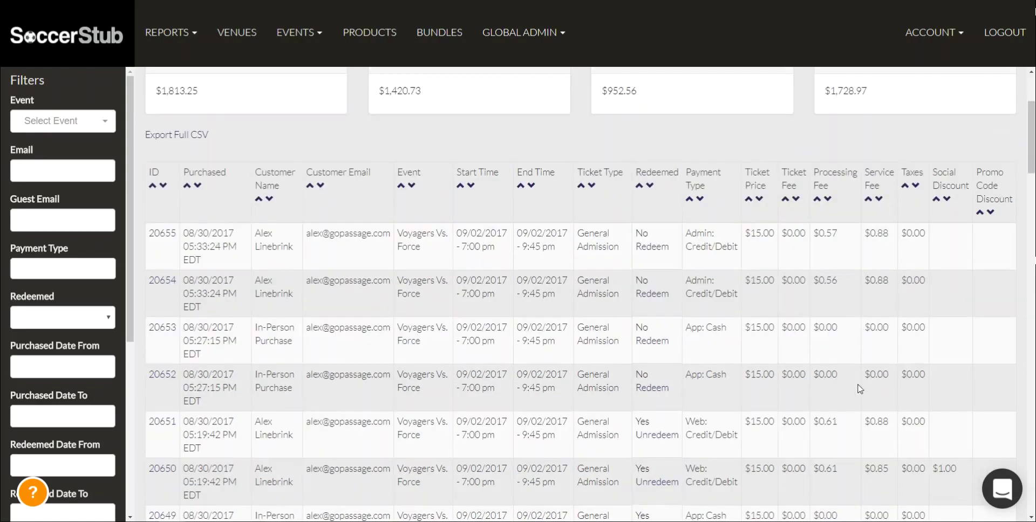
scroll(859, 389, down, 9)
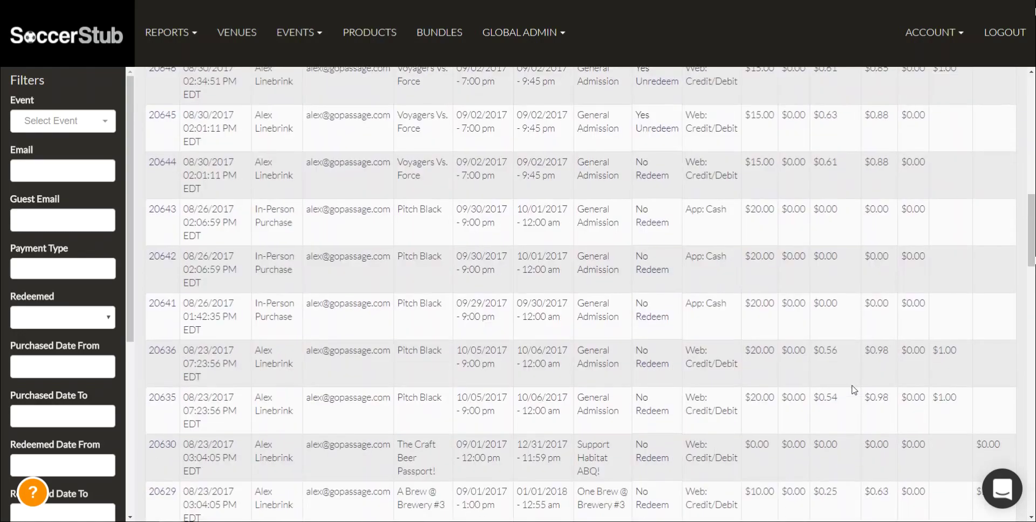
scroll(854, 390, down, 20)
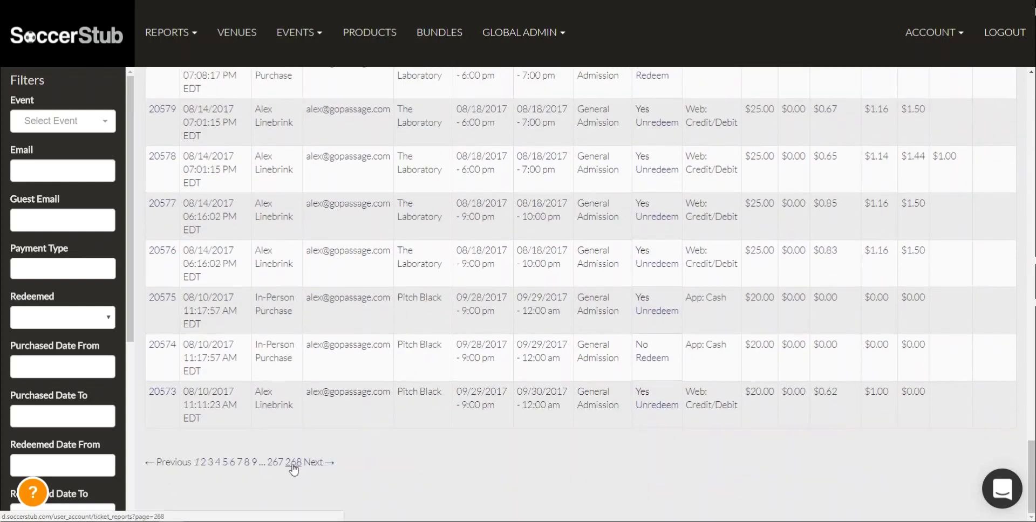
scroll(294, 470, up, 20)
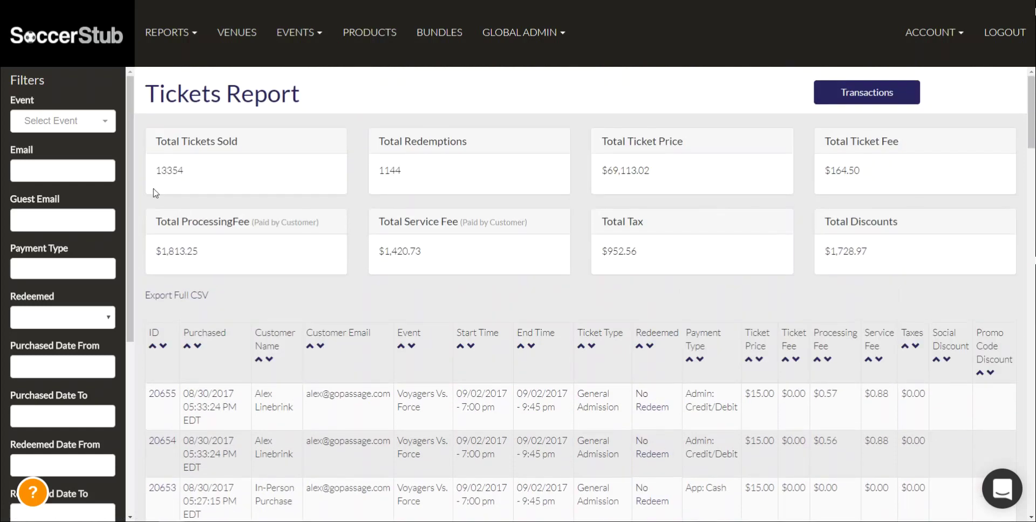
Filter the Tickets Report by the Voyagers event found via 'voya' and run Search
click(58, 118)
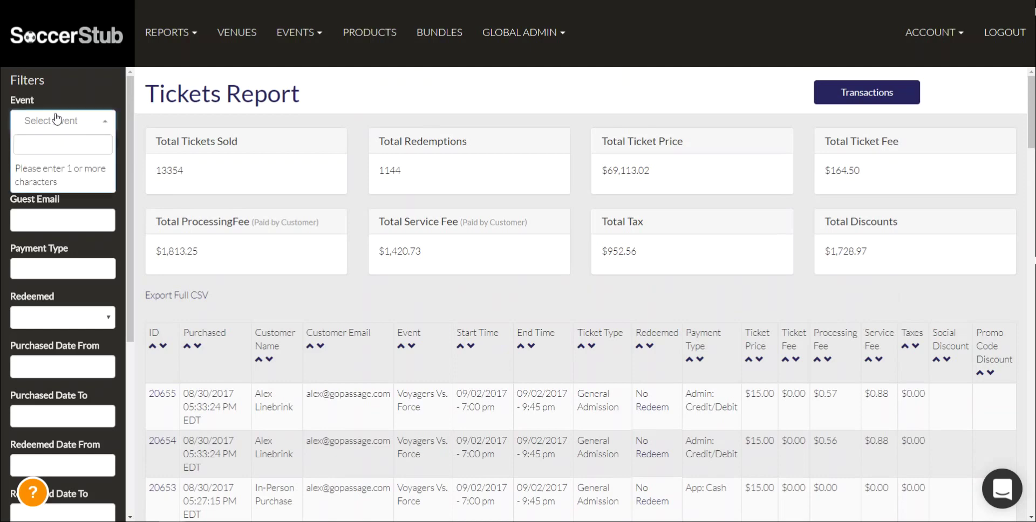
text(voya)
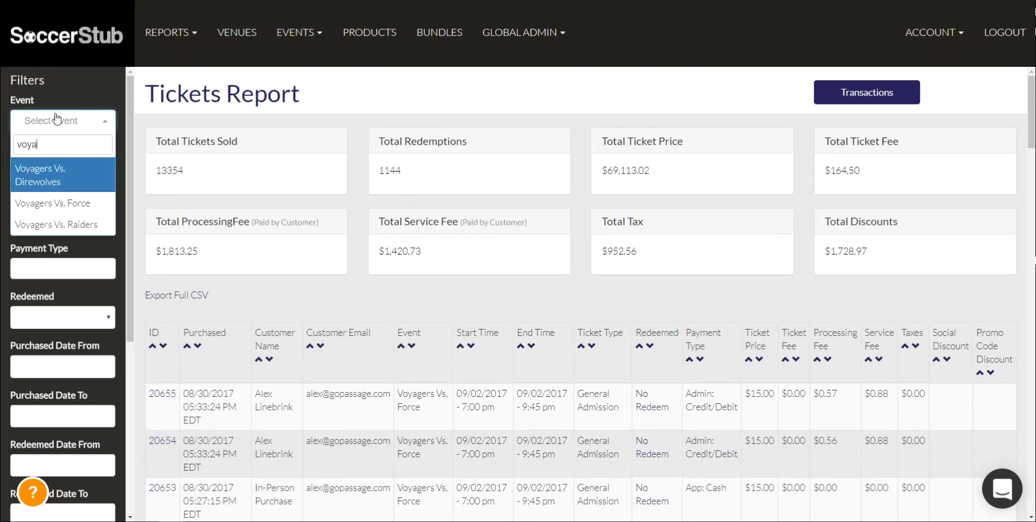
click(53, 204)
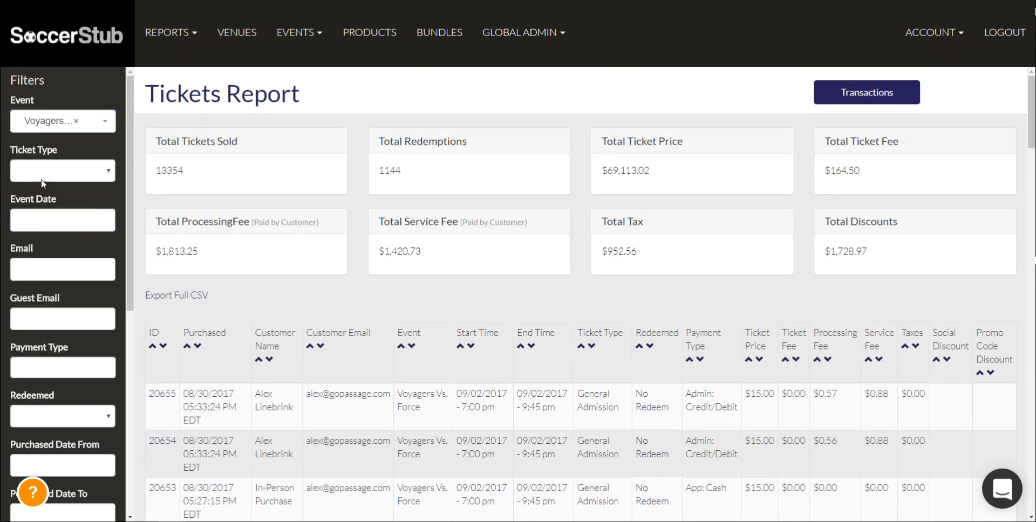
scroll(43, 183, down, 7)
click(50, 451)
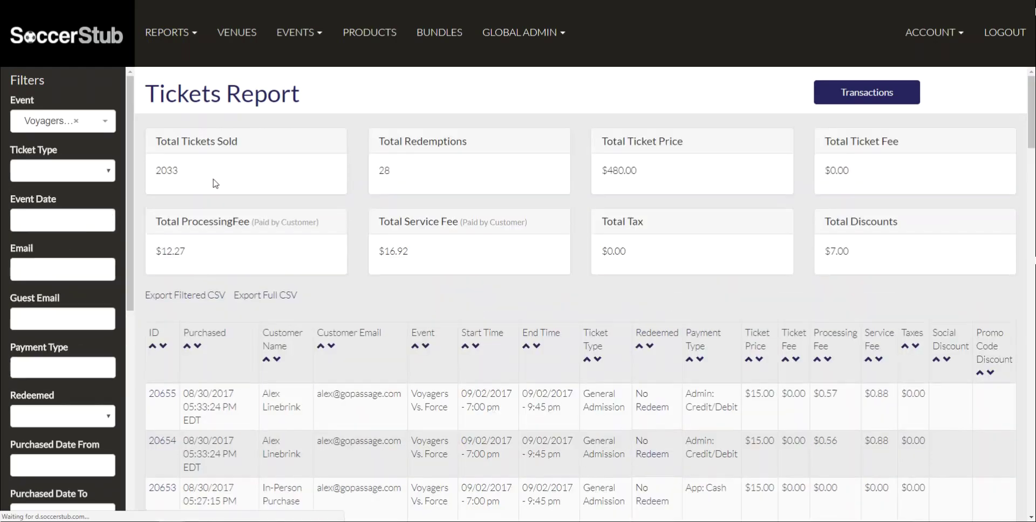
Highlight the filtered totals: 2033 tickets sold, 28 redemptions and $480.00 ticket price
drag(186, 172, 153, 172)
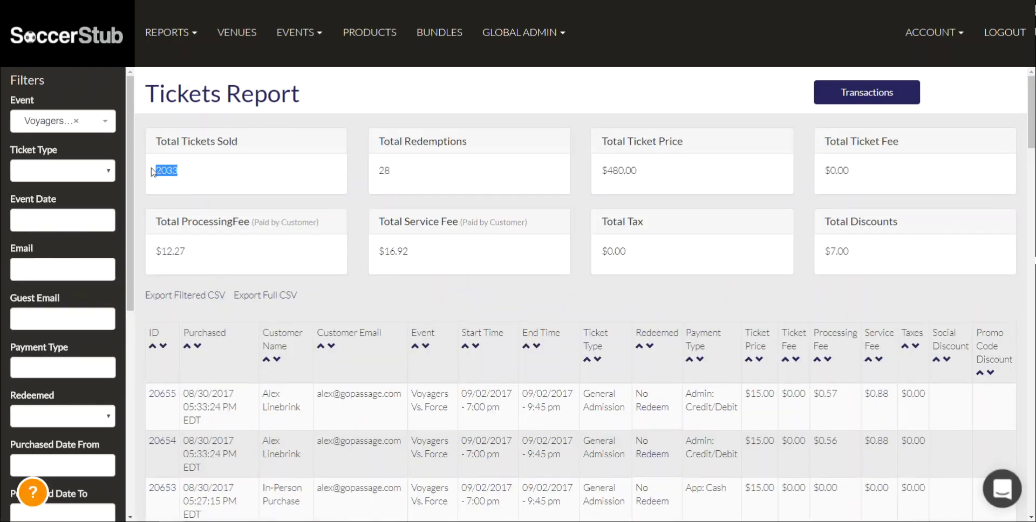
click(153, 172)
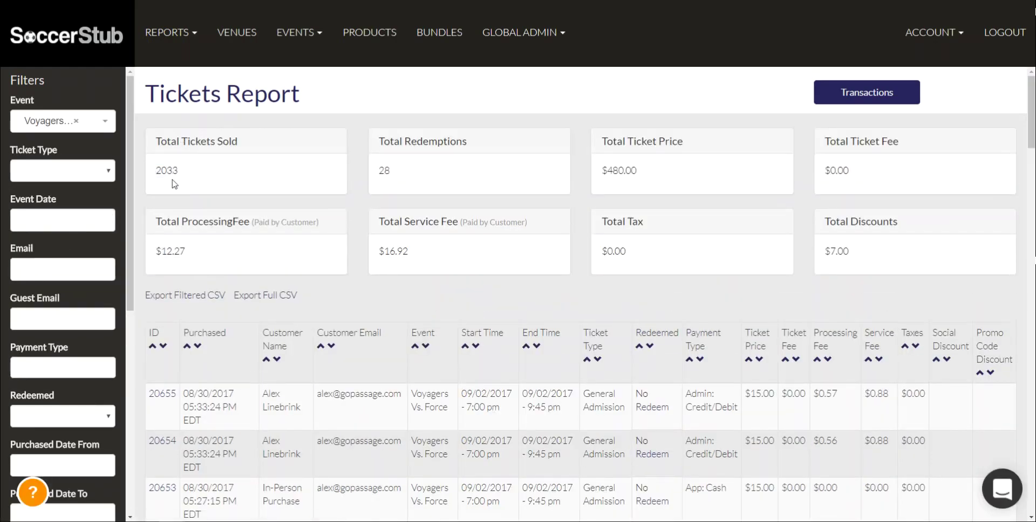
drag(184, 173, 159, 171)
click(413, 169)
drag(399, 170, 379, 169)
click(380, 168)
drag(642, 176, 601, 169)
click(602, 168)
scroll(345, 421, down, 1)
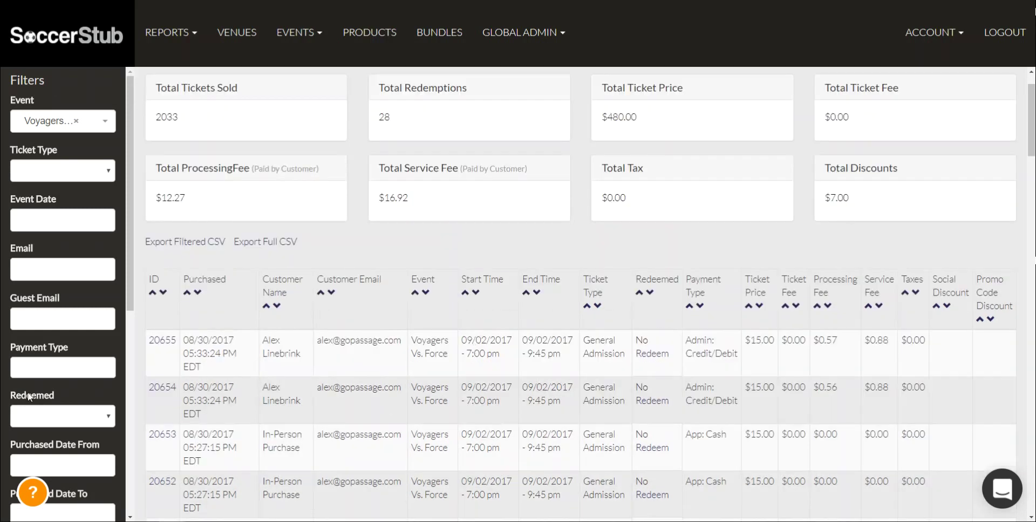
Filter to General Admission, Web: Credit/Debit payments and Redeemed = Yes, then search
click(63, 172)
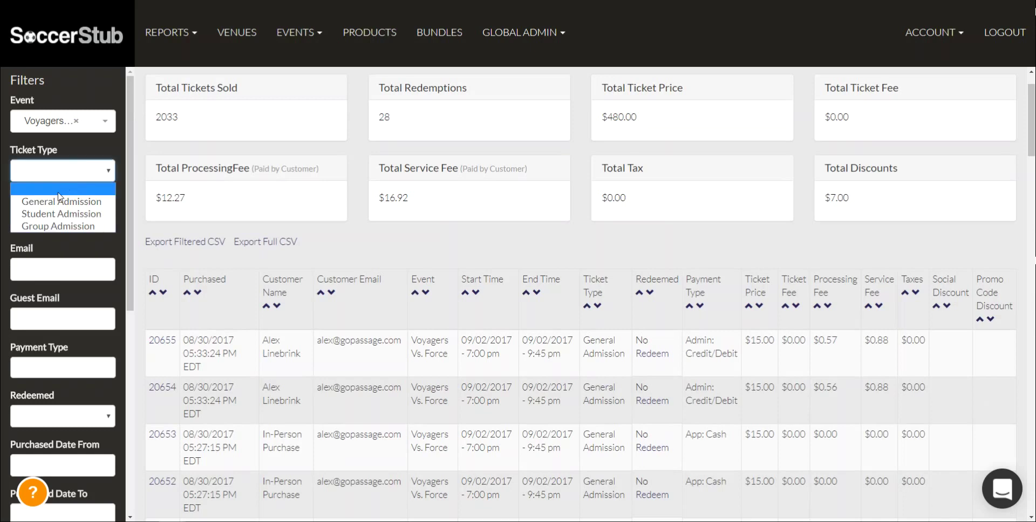
click(57, 207)
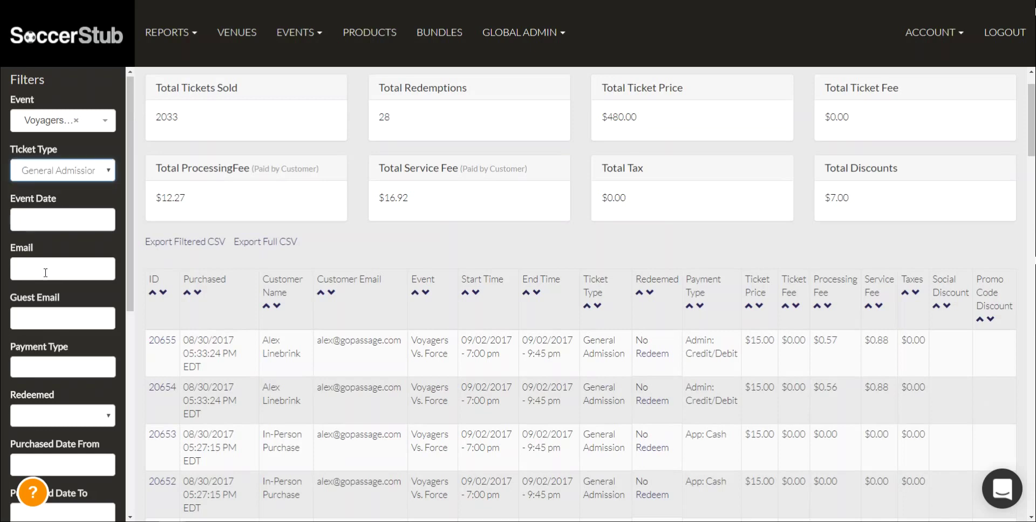
scroll(48, 267, down, 1)
click(44, 314)
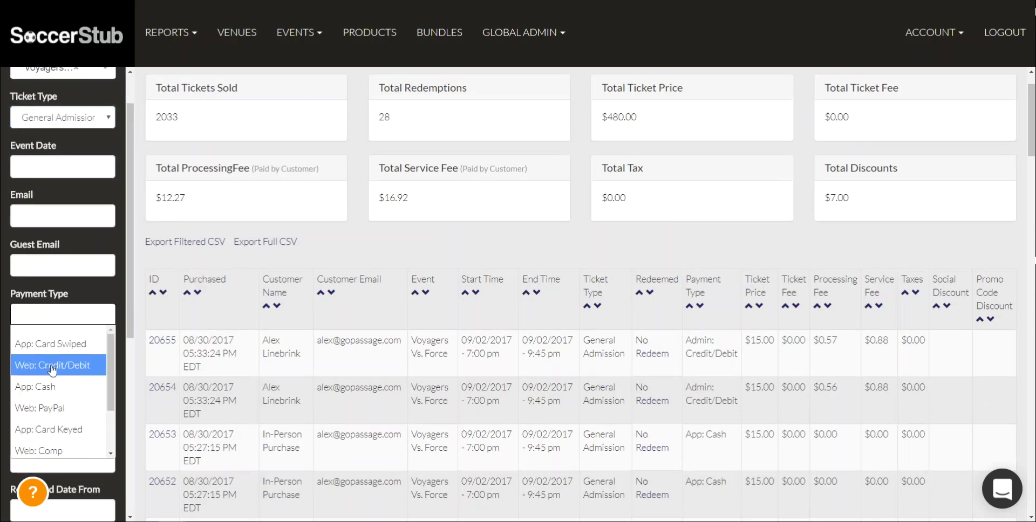
click(52, 366)
scroll(59, 324, down, 3)
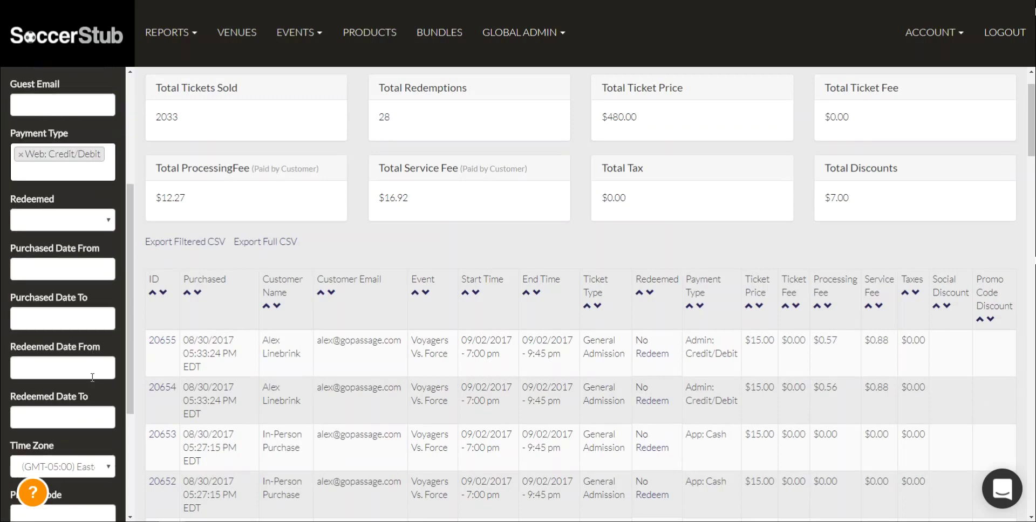
click(98, 226)
click(75, 251)
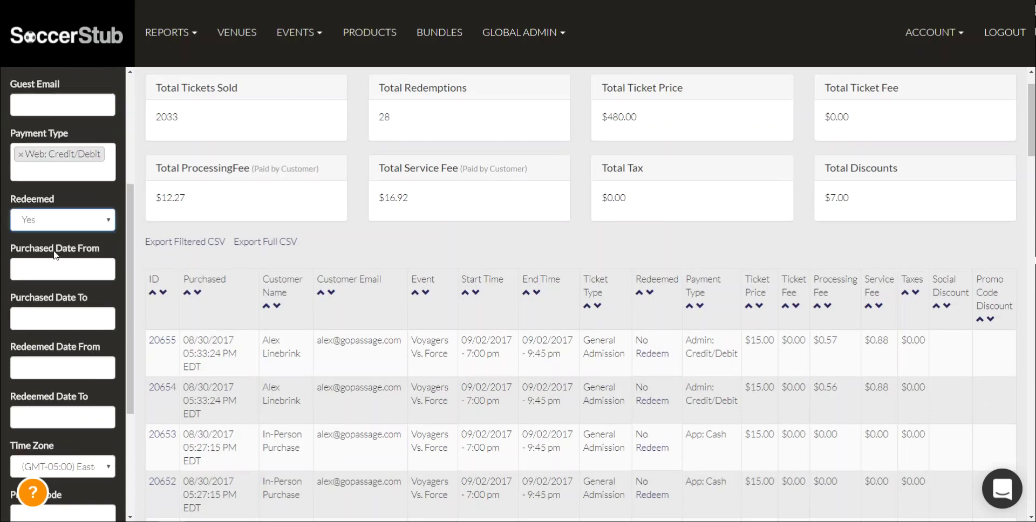
scroll(55, 251, down, 2)
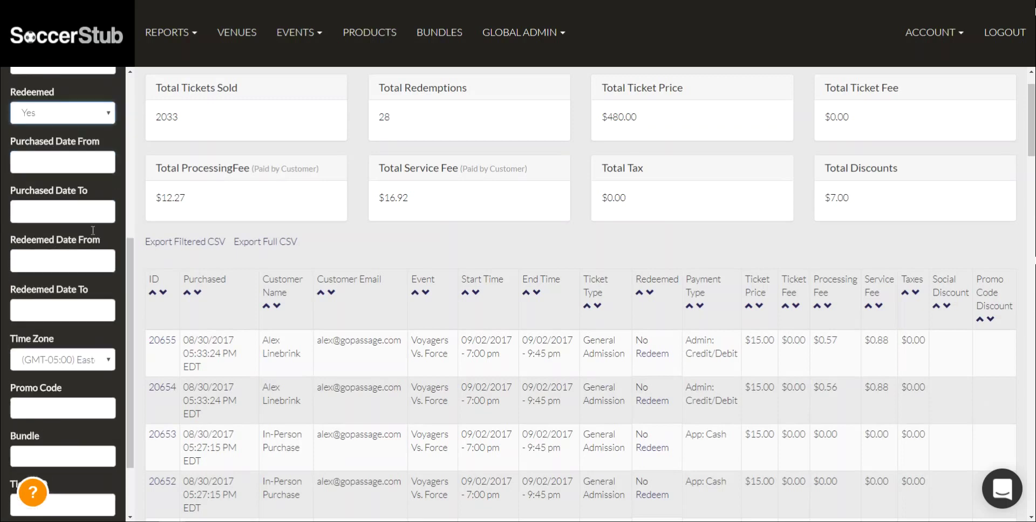
scroll(72, 308, down, 2)
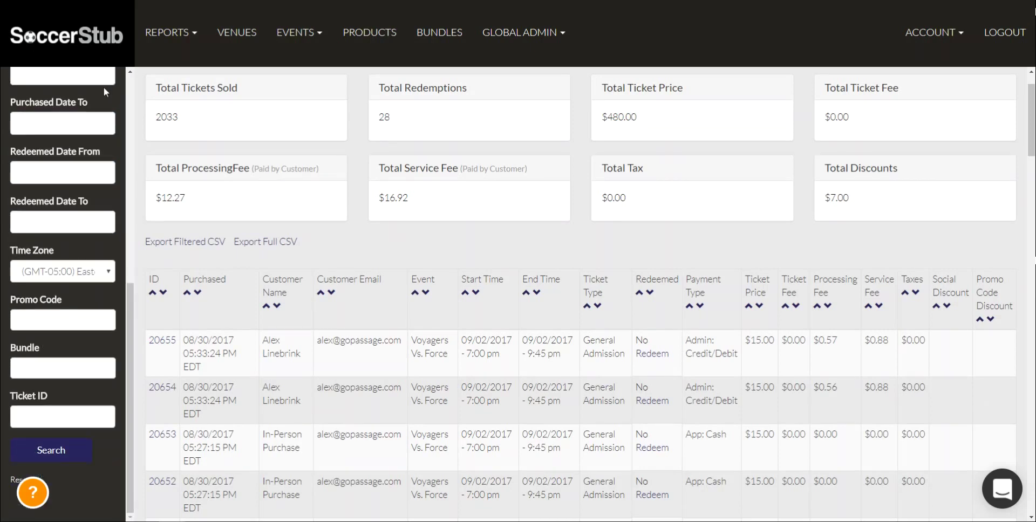
click(51, 450)
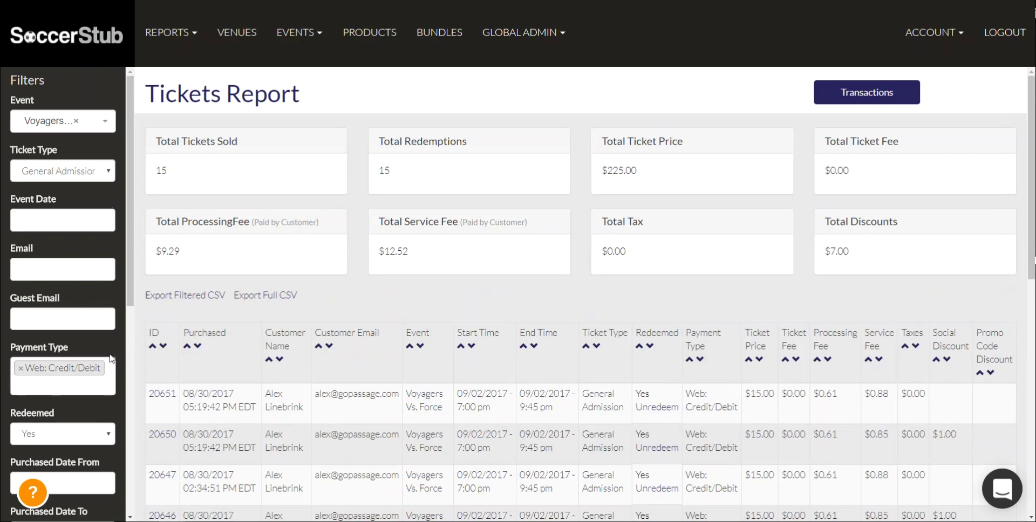
scroll(62, 378, down, 1)
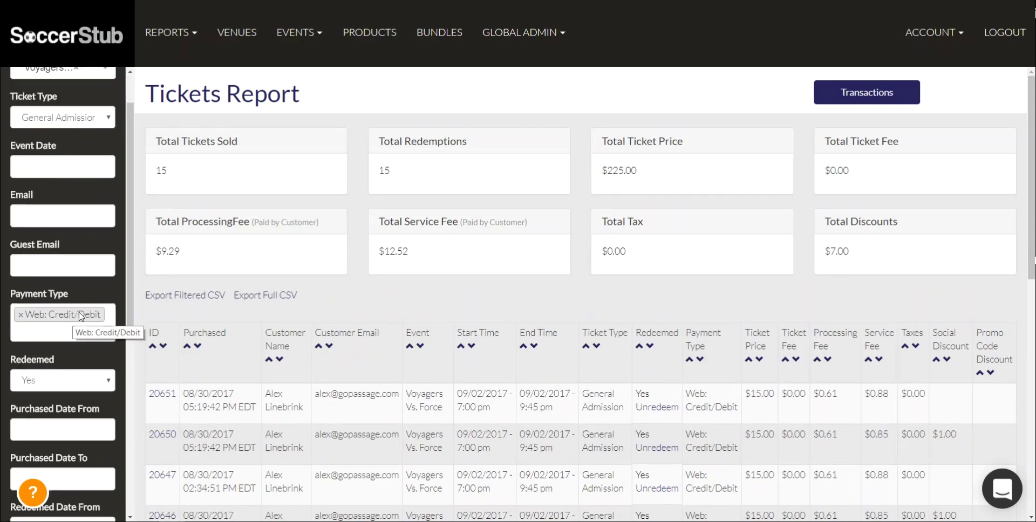
scroll(75, 329, down, 1)
scroll(88, 357, down, 1)
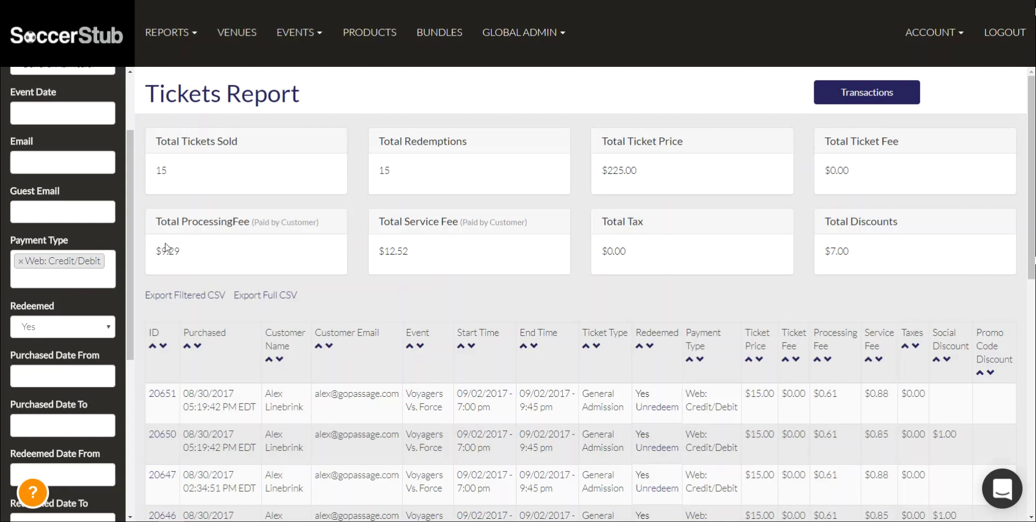
drag(155, 170, 488, 181)
drag(598, 171, 675, 180)
scroll(363, 393, down, 4)
scroll(319, 501, down, 5)
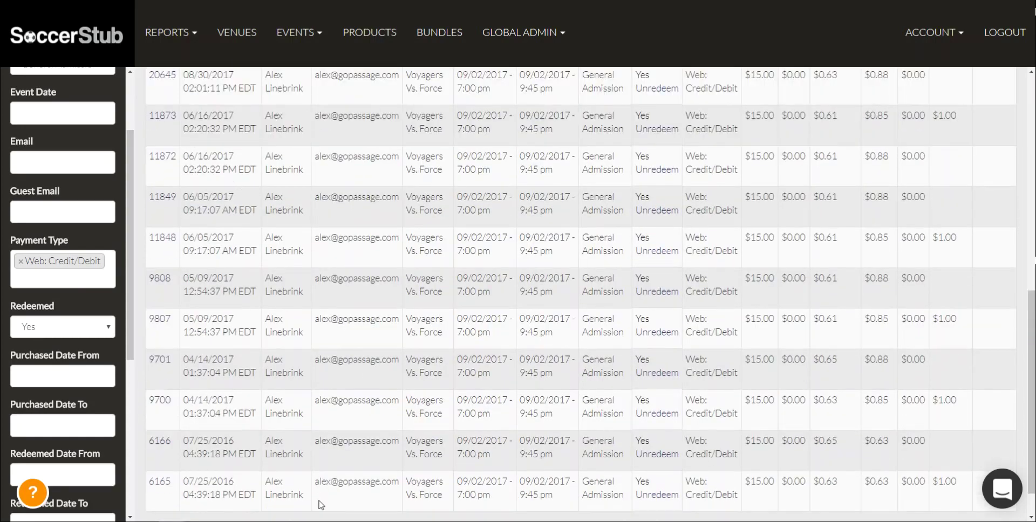
scroll(325, 492, up, 9)
scroll(402, 258, up, 1)
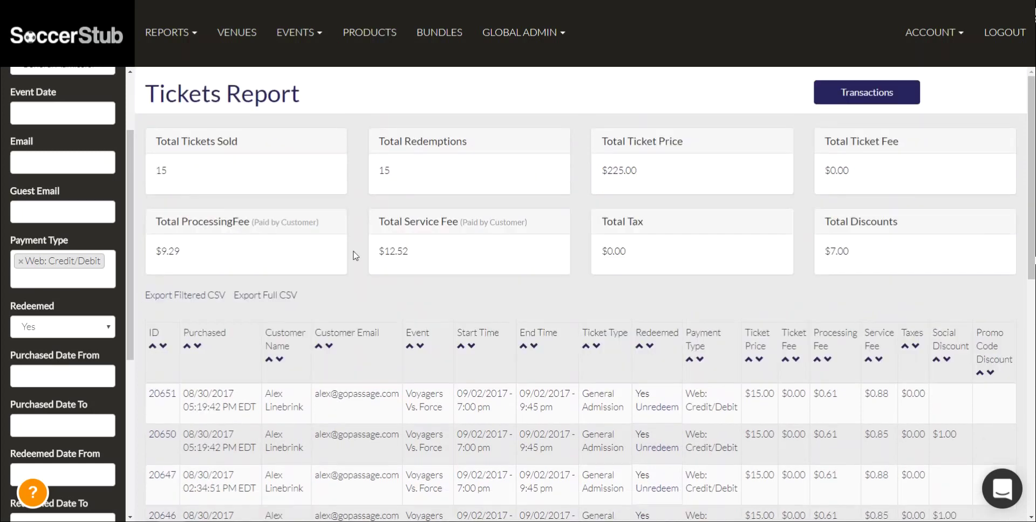
drag(226, 302, 146, 300)
click(160, 316)
drag(299, 298, 236, 294)
click(364, 299)
Load the Zapier website in a new Chrome tab by entering 'zapier'
key(ctrl+t)
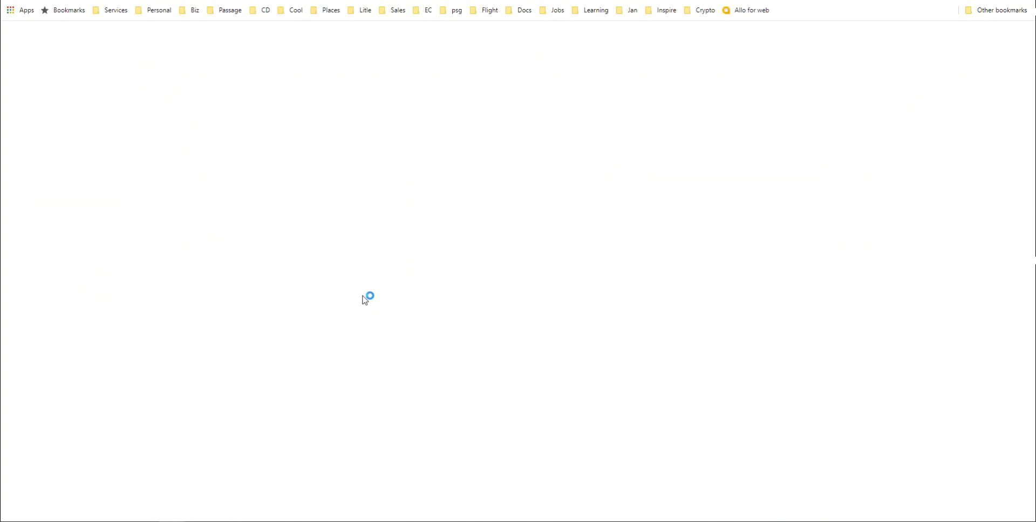
text(zapier)
key(Return)
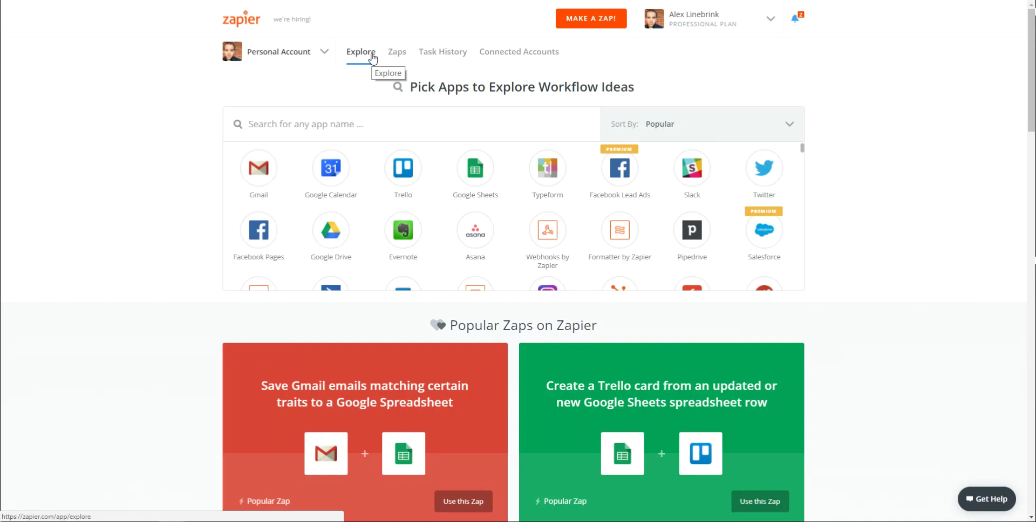
Pick Google Calendar, Facebook Pages, then Google Sheets from the Explore app grid
click(473, 178)
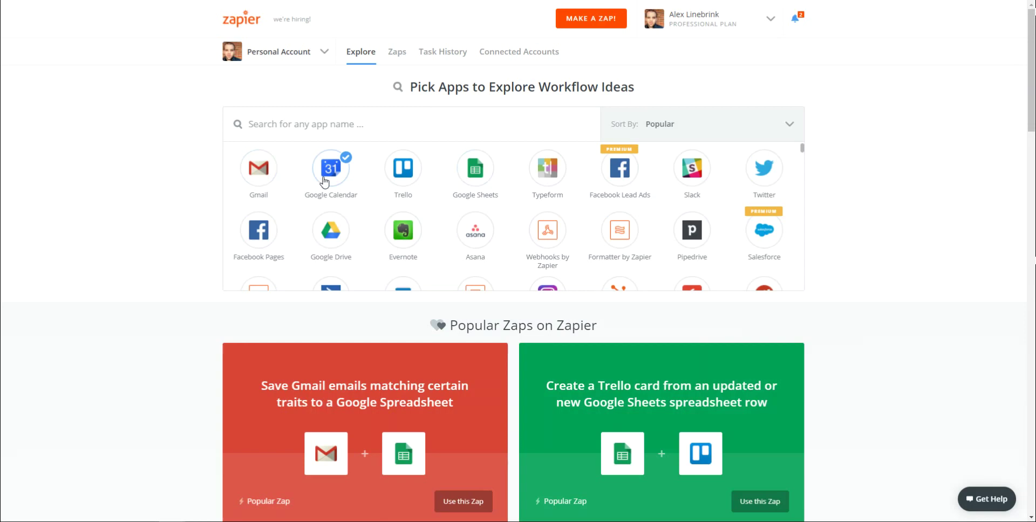
scroll(318, 232, down, 1)
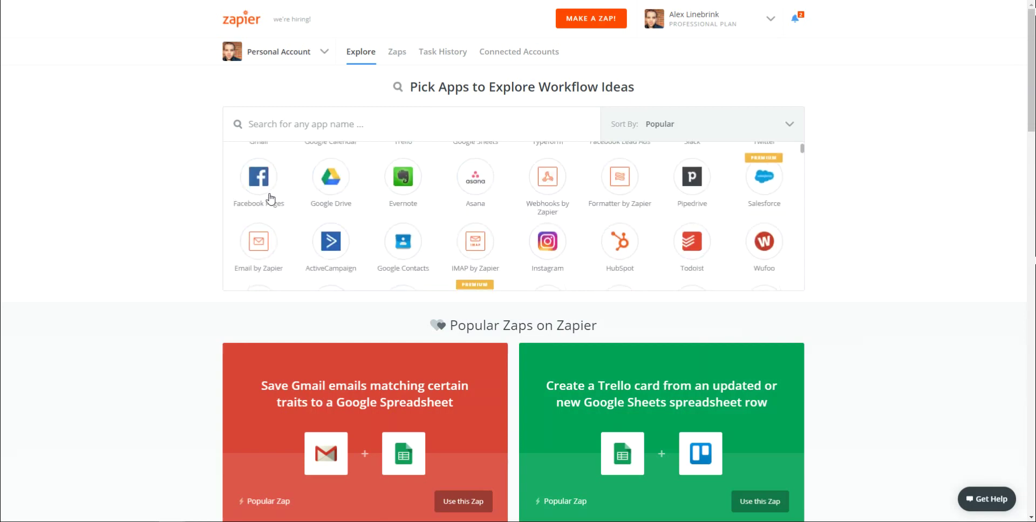
click(257, 190)
scroll(654, 204, down, 3)
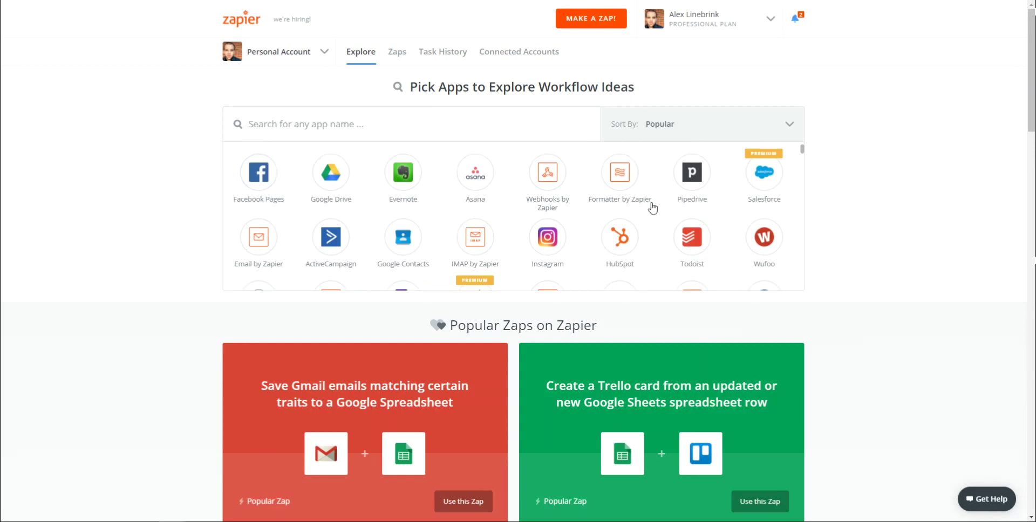
scroll(652, 208, up, 5)
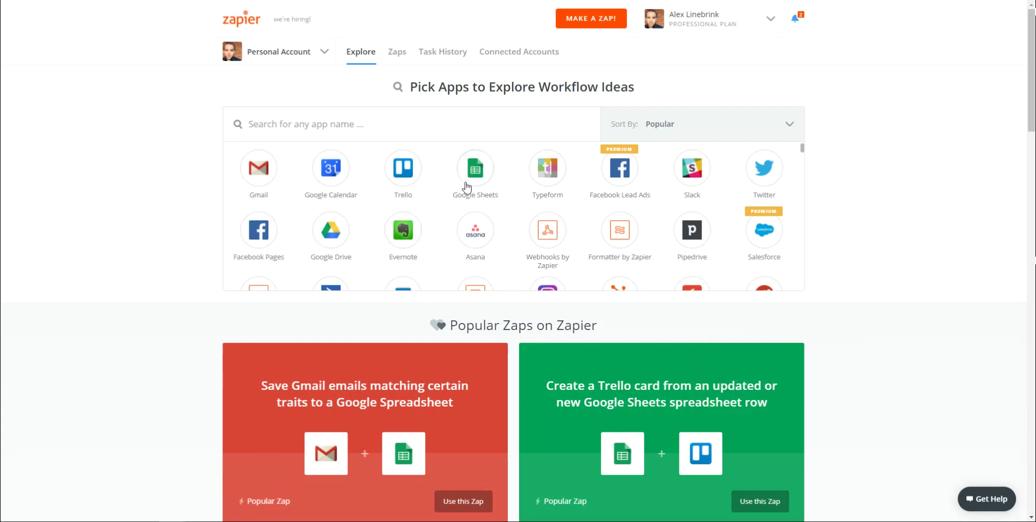
click(473, 188)
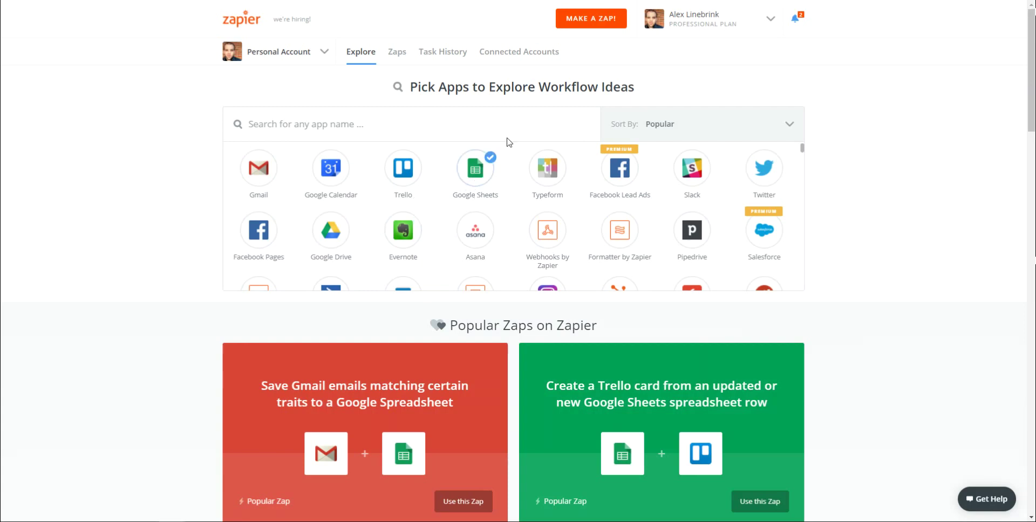